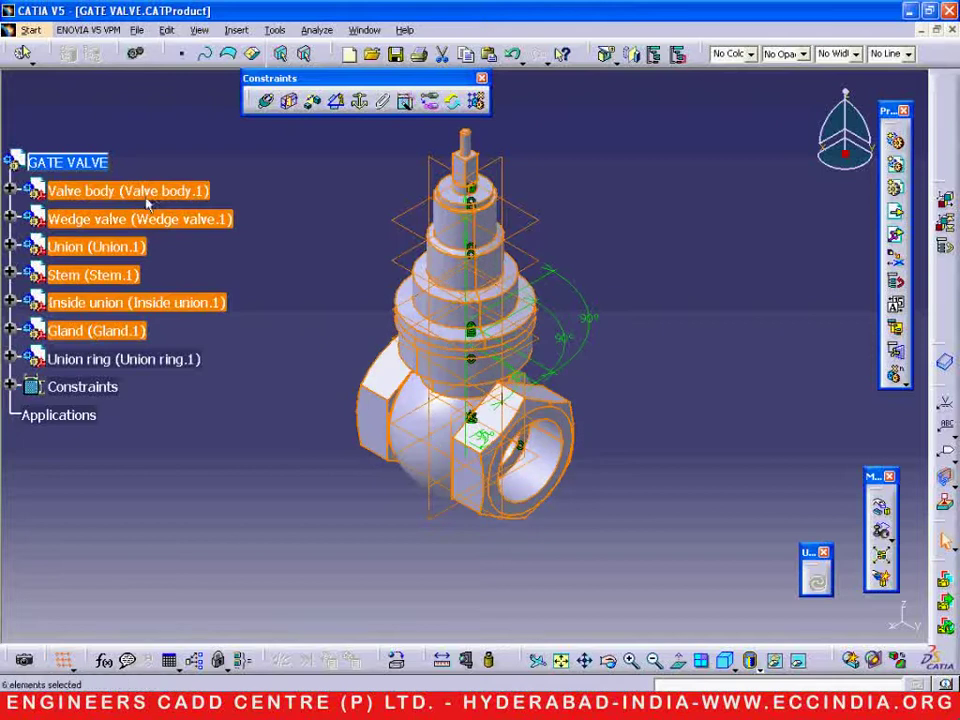
Hide the valve body, wedge valve, union, stem, inside union and gland, keeping only the union ring shown.
right_click(147, 198)
left_click(178, 248)
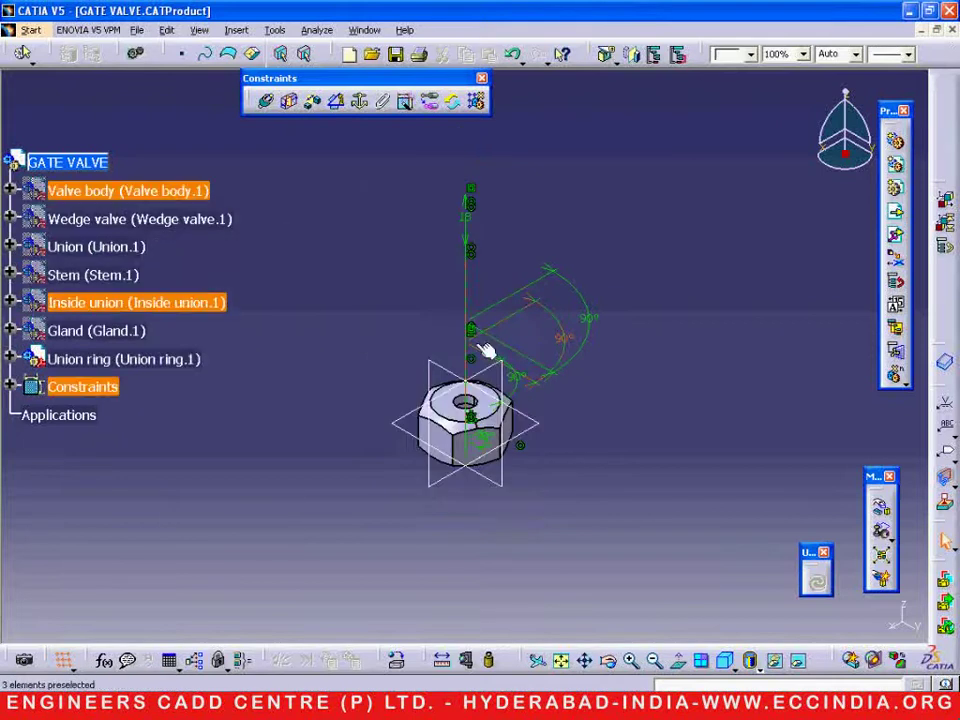
left_click(627, 426)
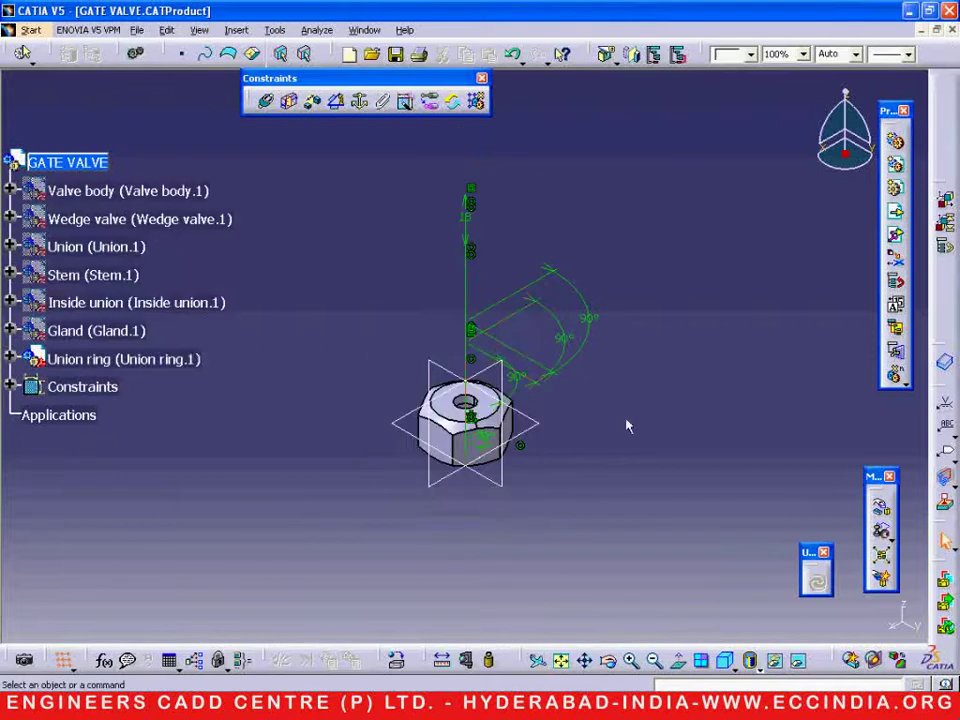
Manipulate the union ring up along the Z axis and outward along the X axis, clear of the valve's centre line.
left_click(880, 510)
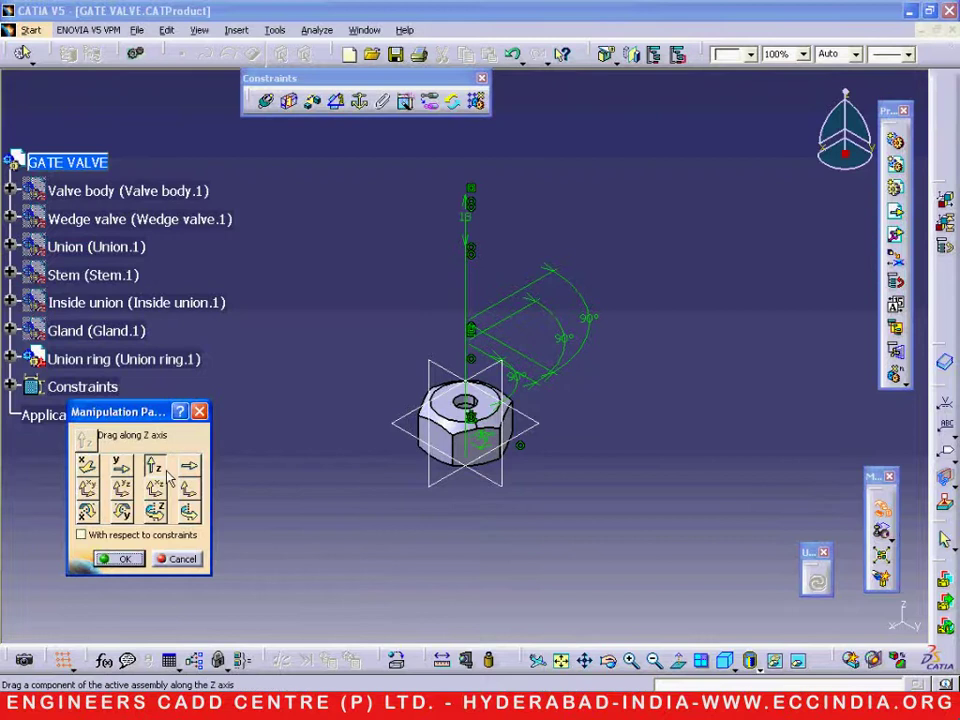
left_click(154, 466)
left_click_drag(452, 441, 399, 231)
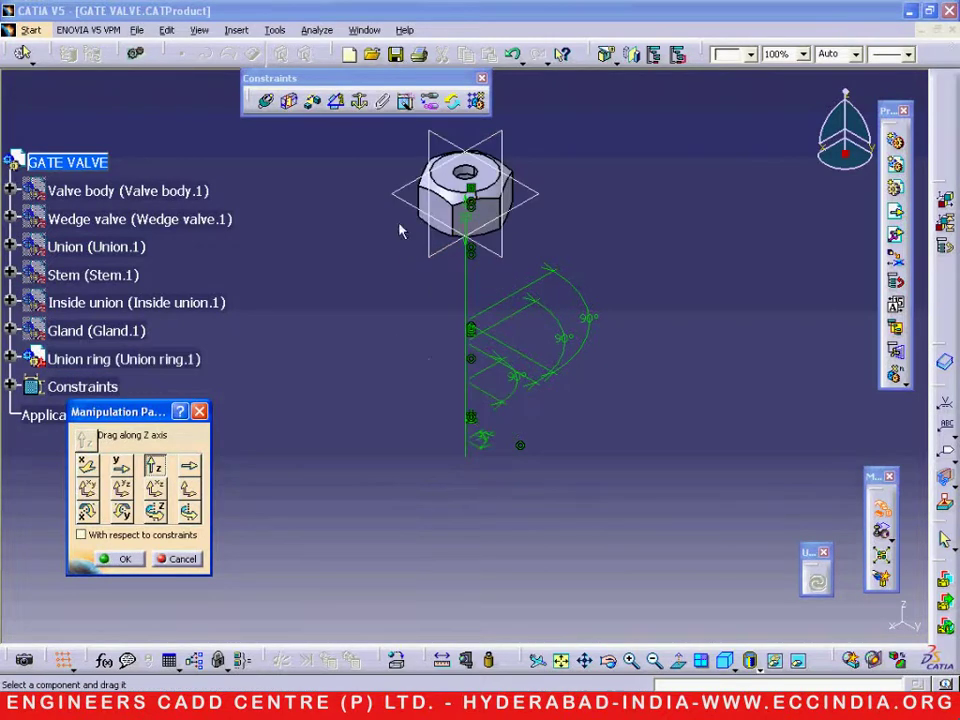
left_click(87, 466)
left_click_drag(452, 210, 370, 225)
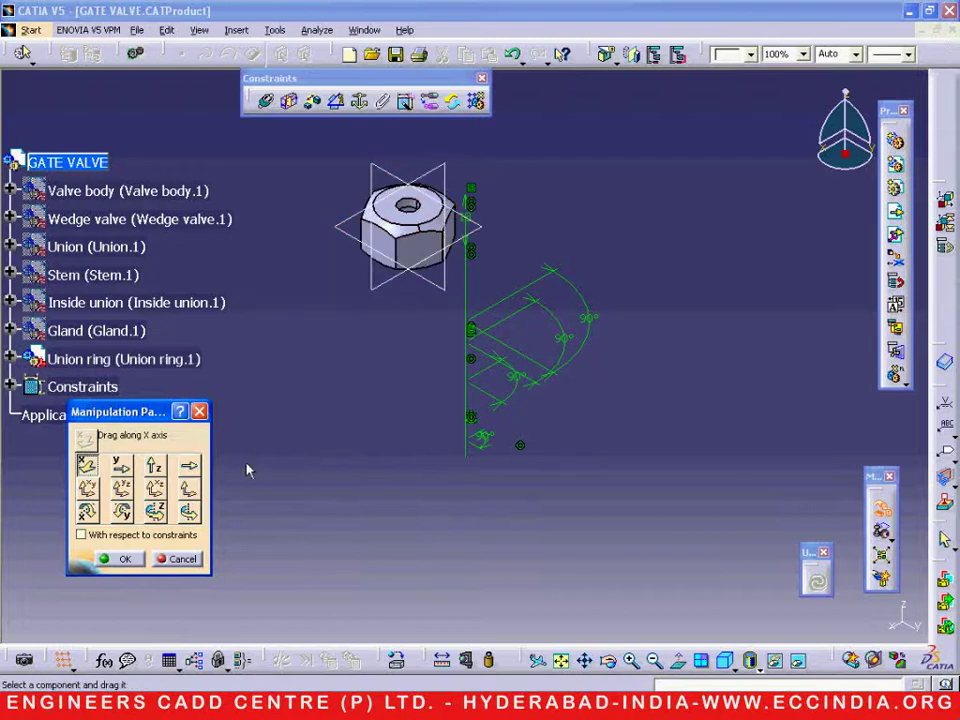
left_click(139, 560)
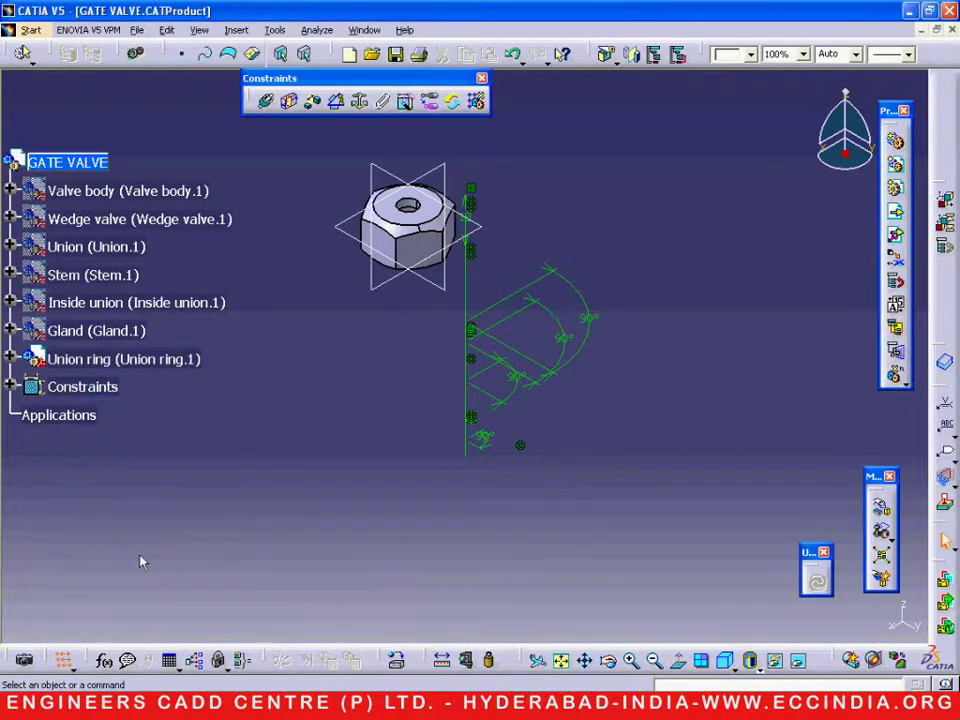
Show the six hidden components again, from the valve body to the gland.
left_click(122, 333, "shift")
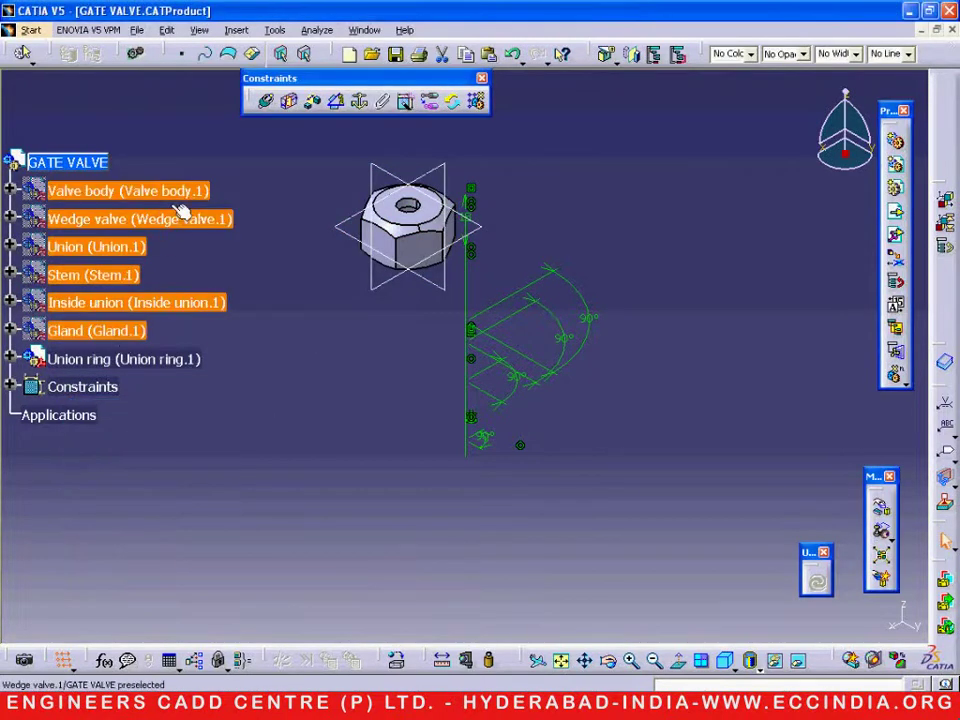
right_click(174, 197)
left_click(217, 243)
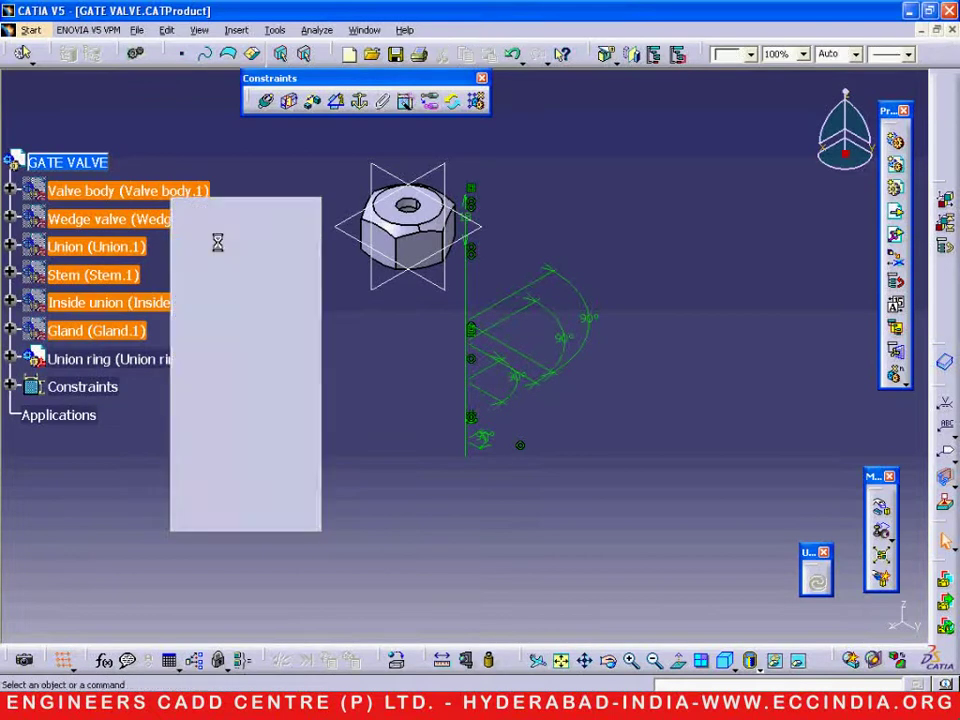
left_click(378, 243)
Add a coincidence constraint between the union ring's hole axis and the union's cylindrical axis.
middle_click_drag(378, 243, 405, 290)
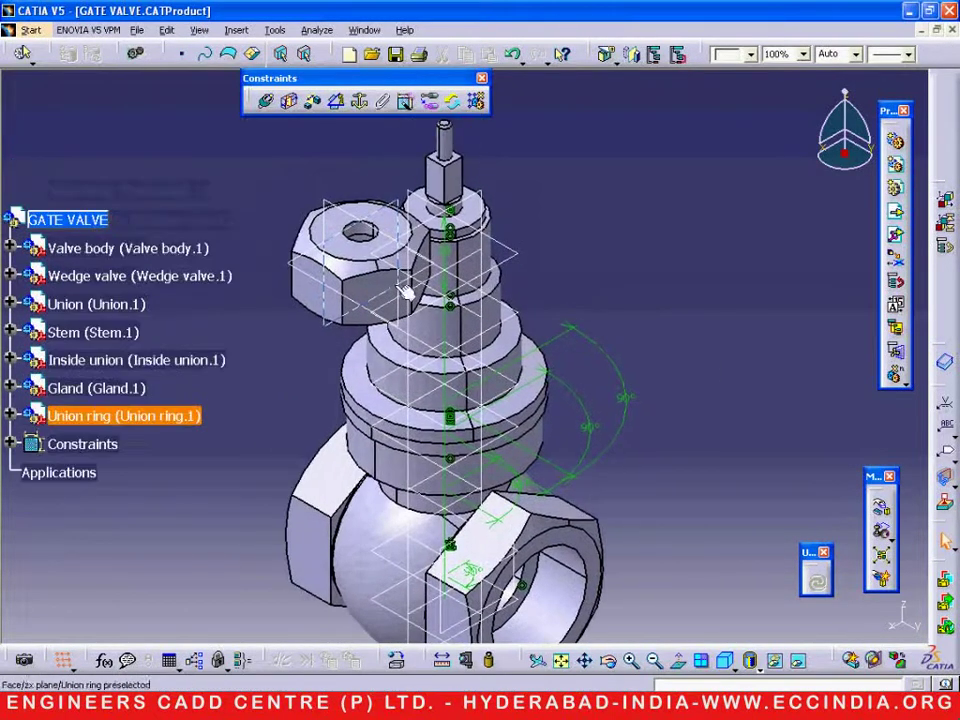
left_click(300, 154)
left_click(266, 101)
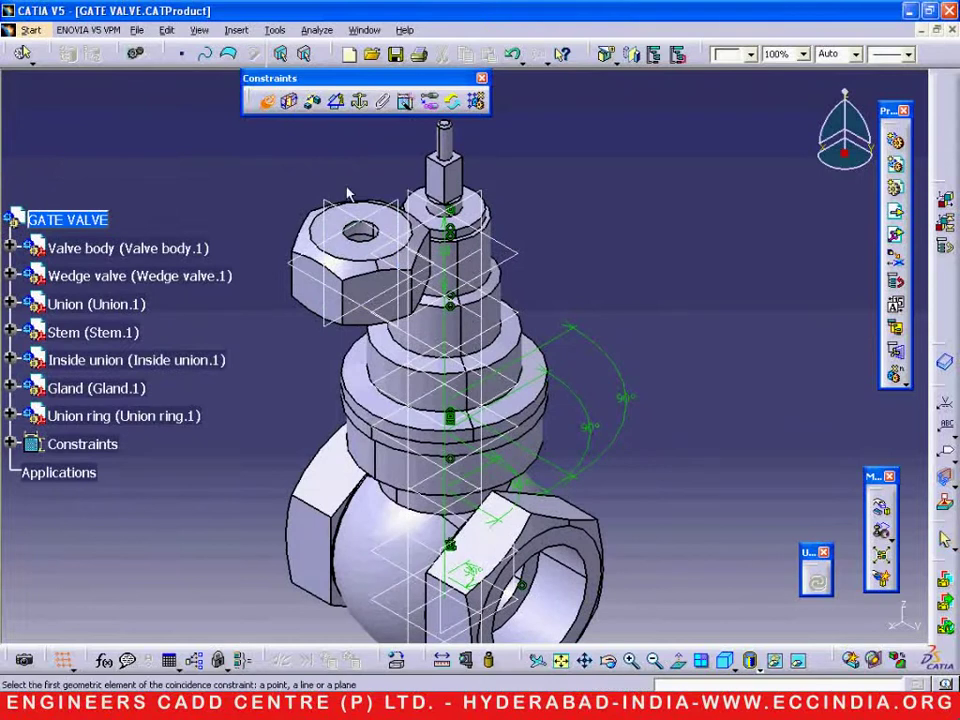
left_click(366, 236)
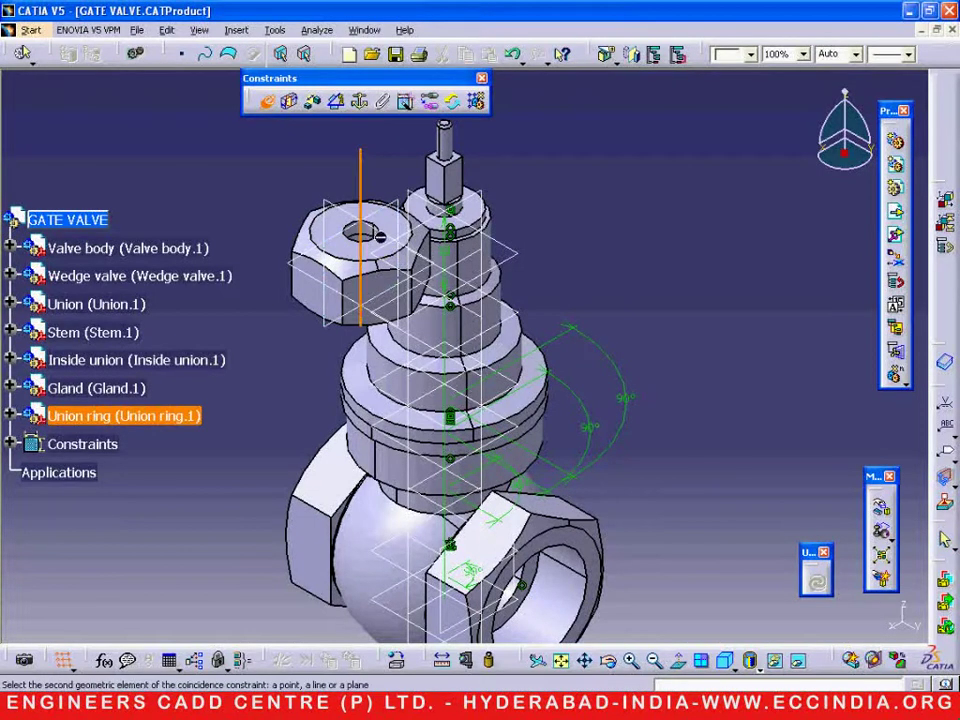
left_click(474, 257)
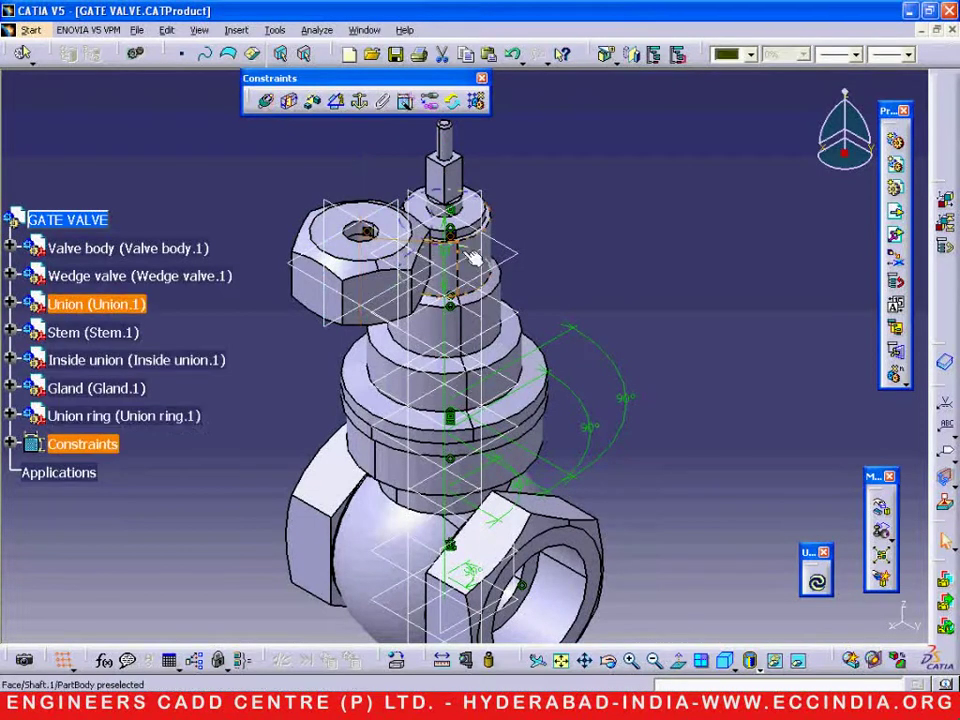
Add a surface contact constraint between the gland's top face and the union ring's inner face, and update the assembly in isometric view.
left_click(290, 104)
middle_click_drag(446, 186, 455, 215)
scroll(456, 215, "up", 2)
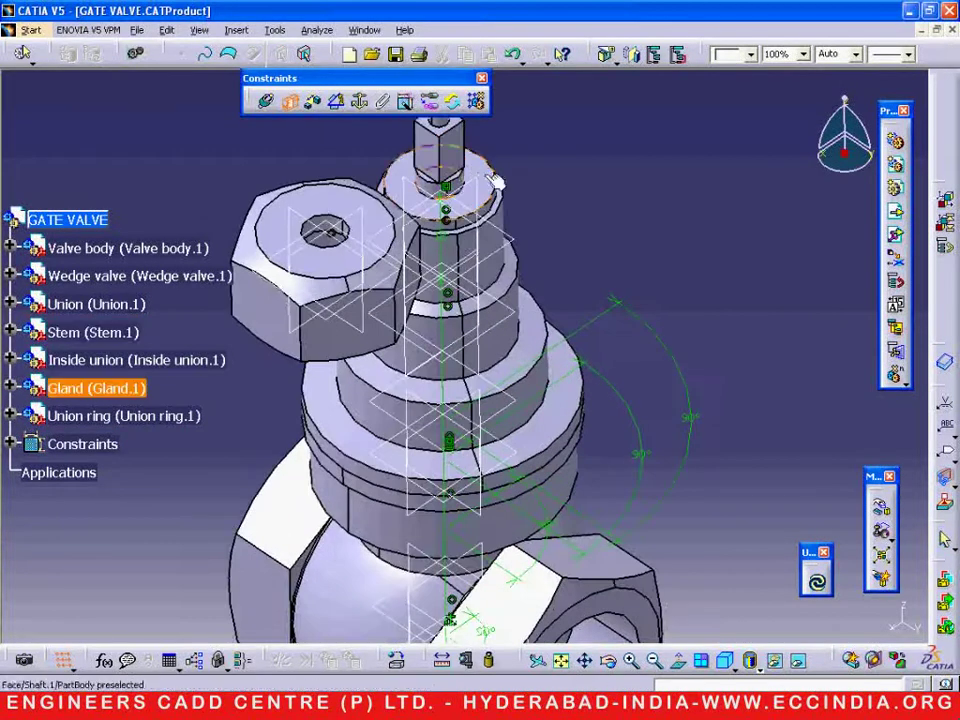
left_click(487, 177)
middle_click_drag(446, 190, 611, 268)
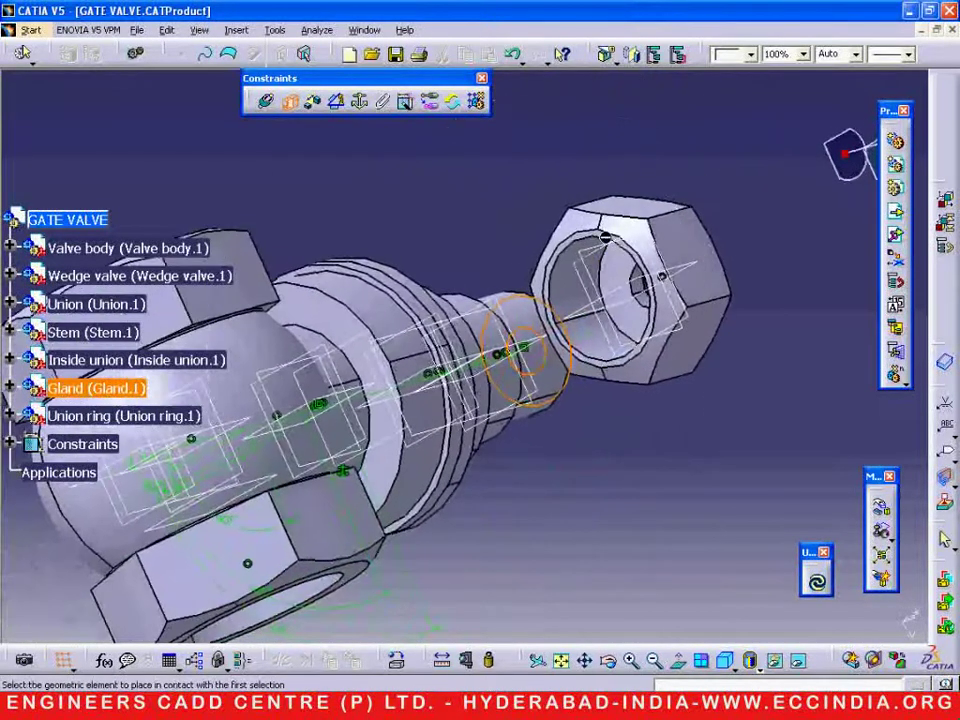
left_click(615, 268)
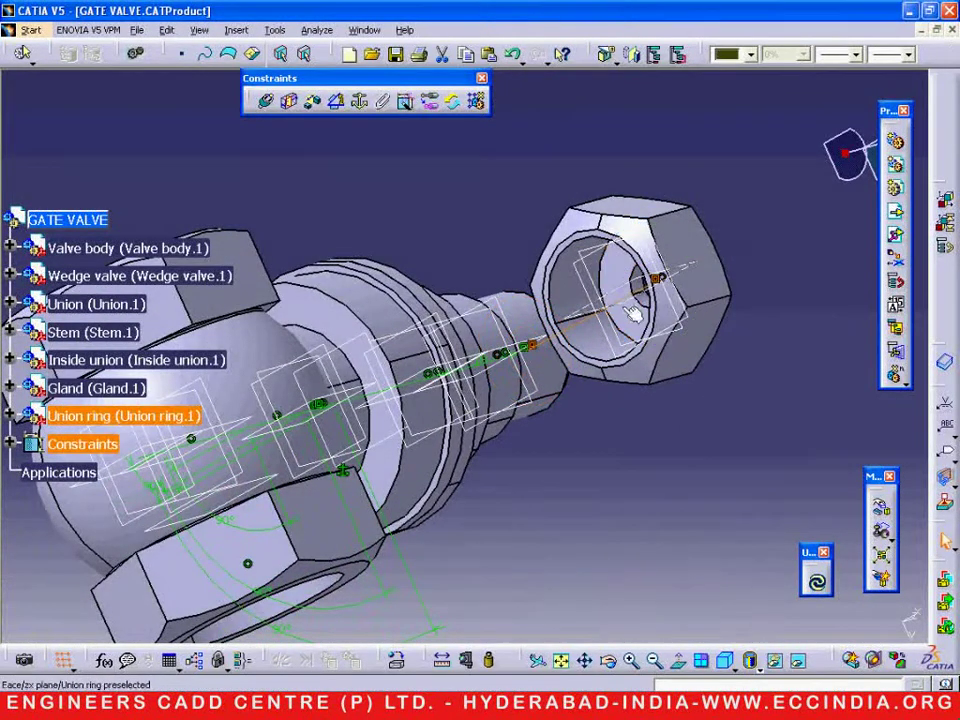
left_click(733, 667)
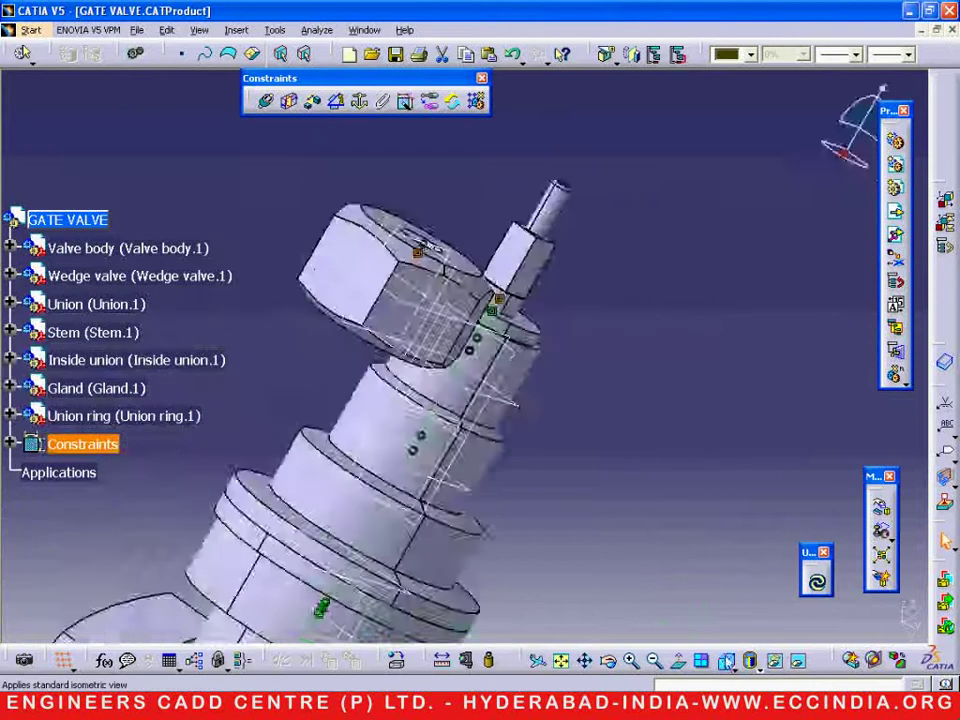
left_click(816, 581)
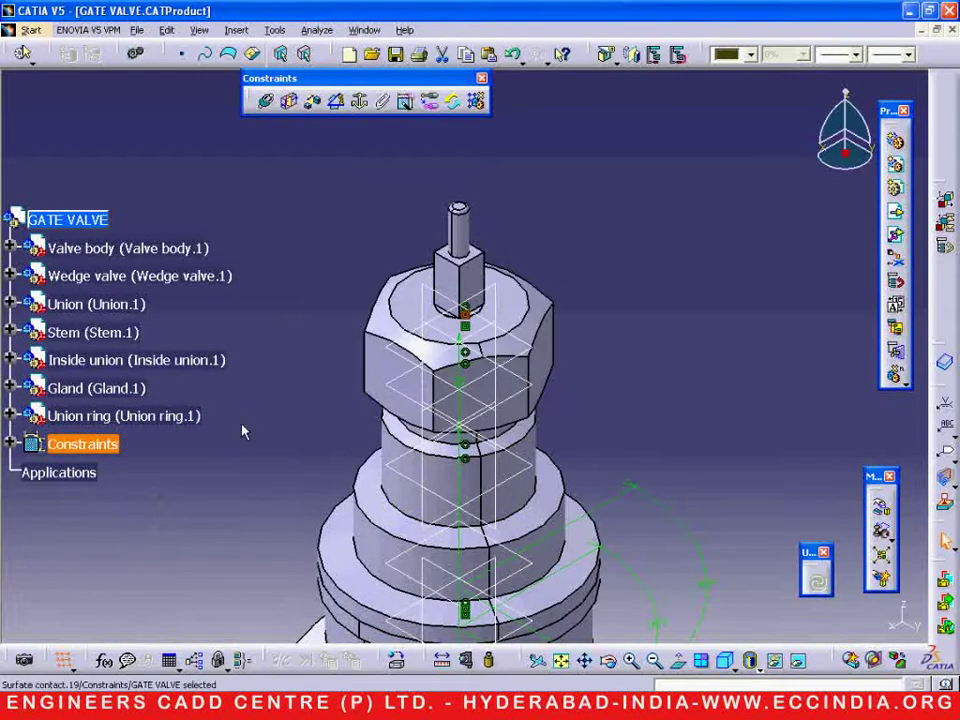
Analyze the union ring's remaining degrees of freedom and inspect the direction of its free motion.
left_click(195, 417)
right_click(197, 418)
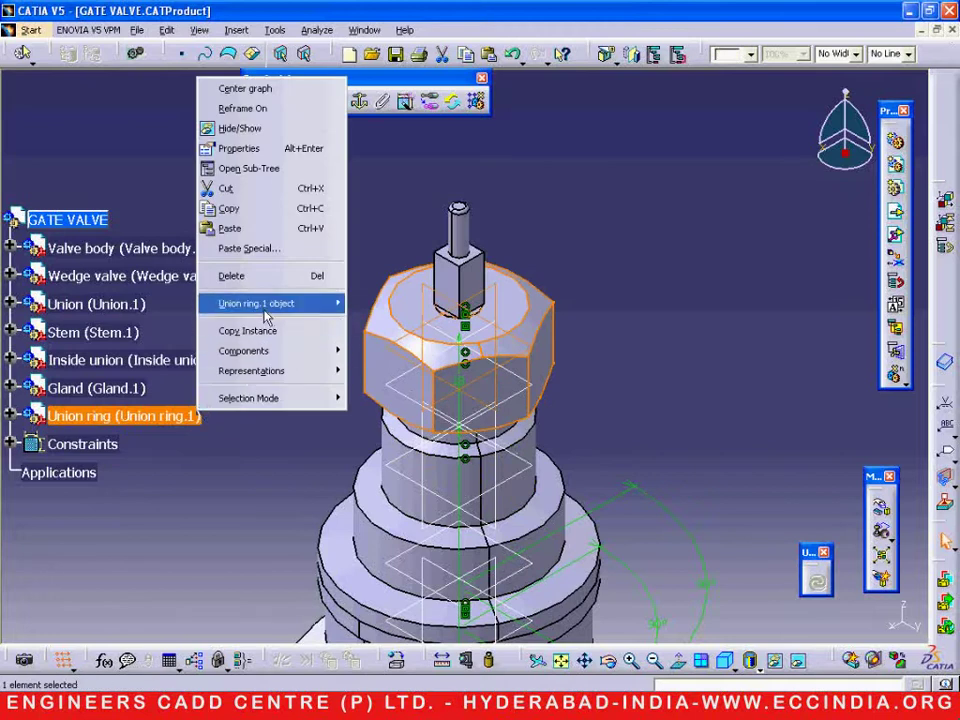
mouse_move(258, 303)
left_click(383, 393)
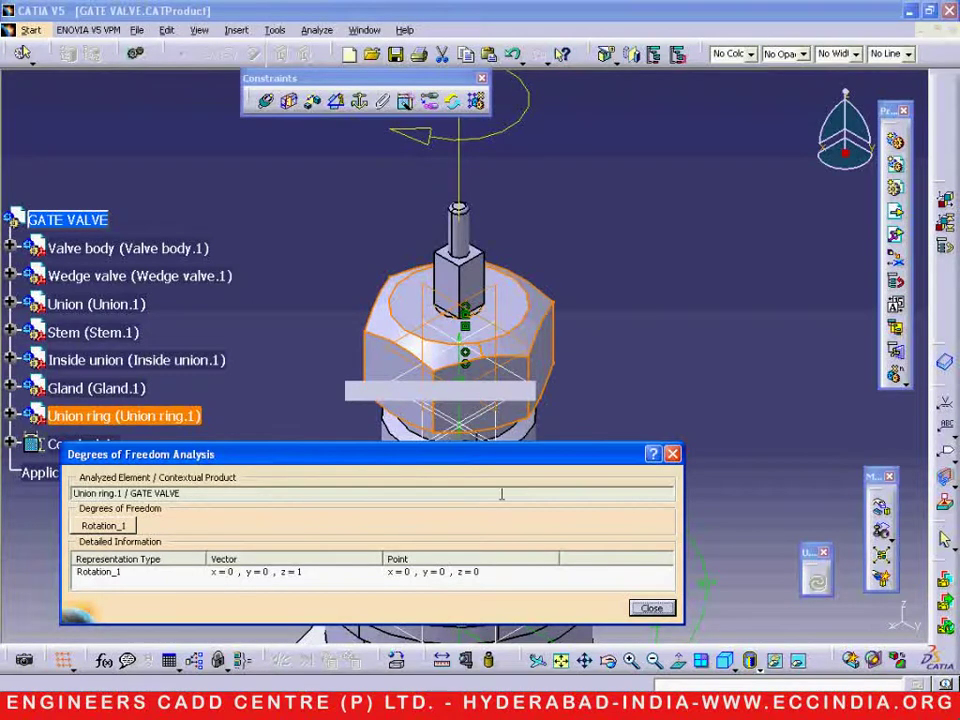
middle_click_drag(618, 297, 594, 379)
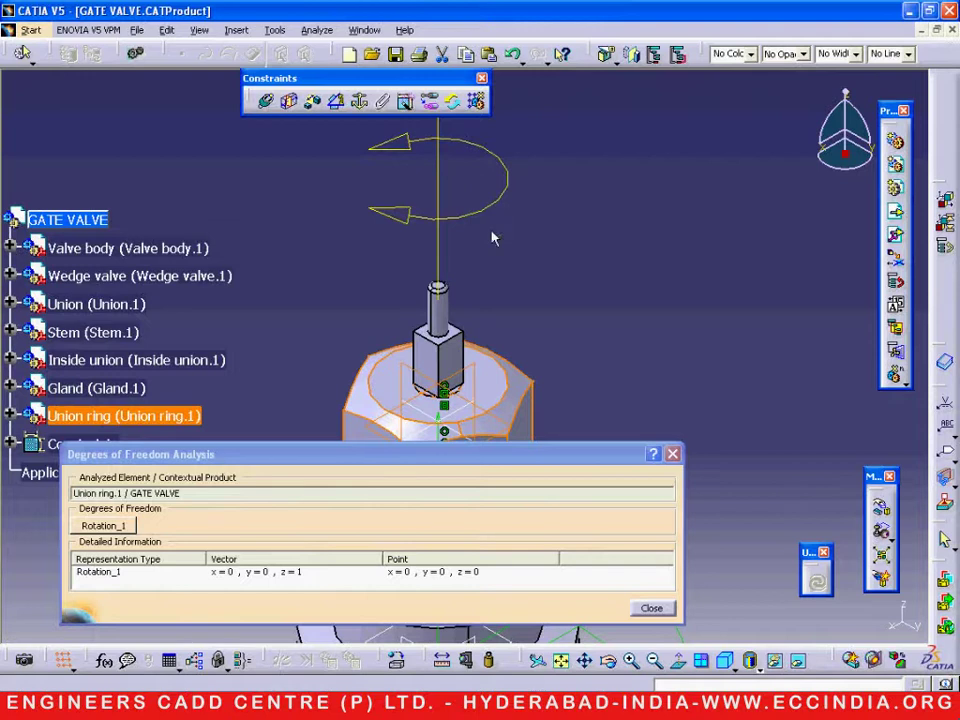
left_click(651, 609)
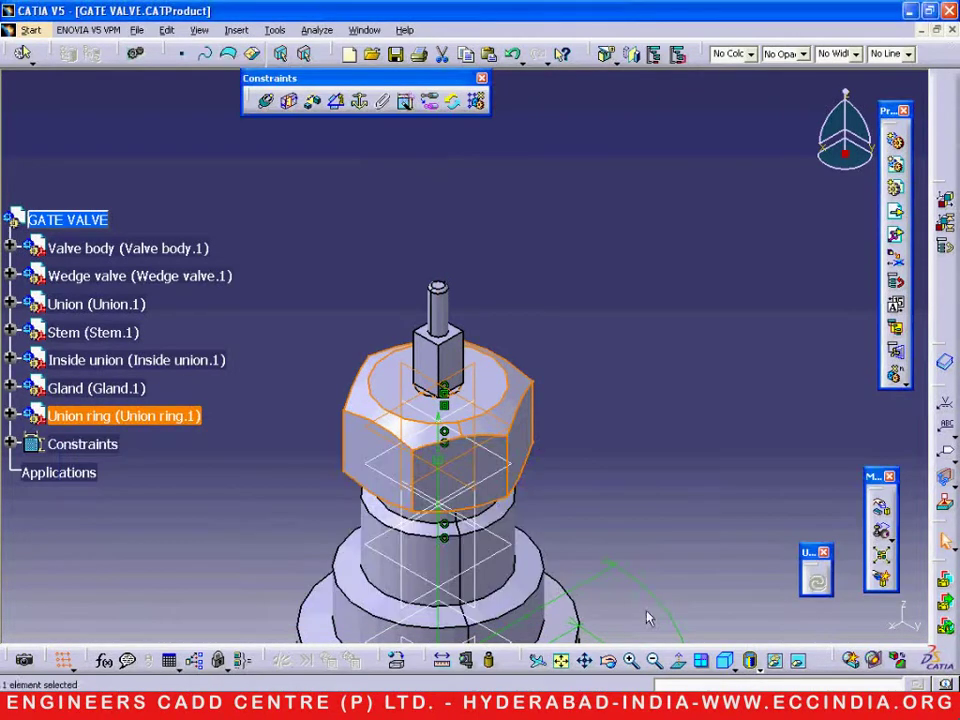
Hide the wedge valve, union, stem, inside union and gland, leaving the valve body and union ring shown.
left_click(561, 655)
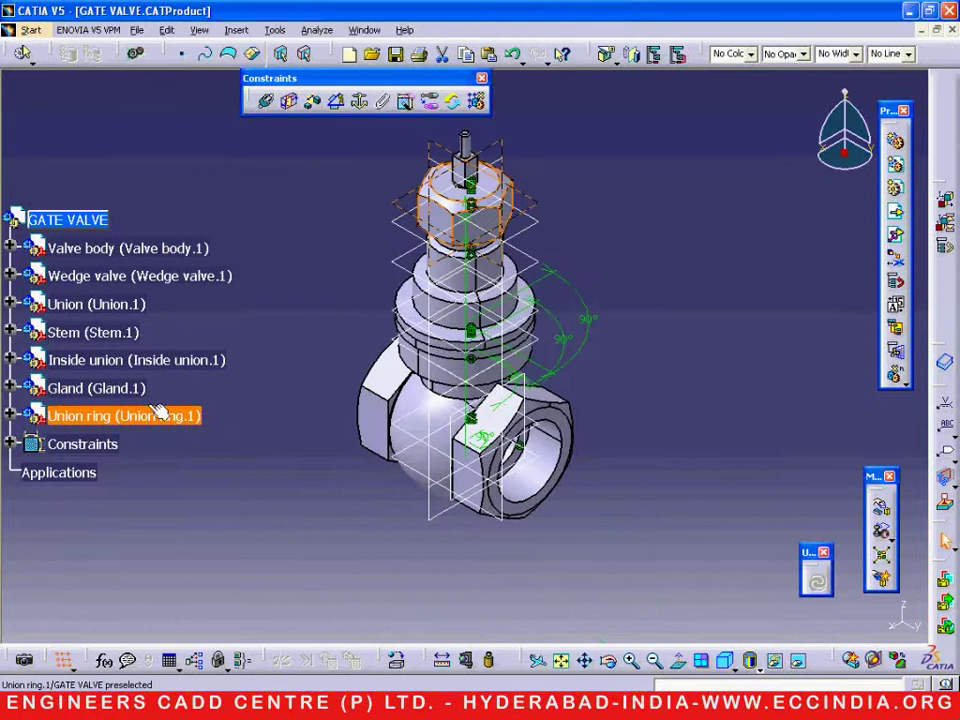
left_click(100, 388)
left_click(150, 279, "shift")
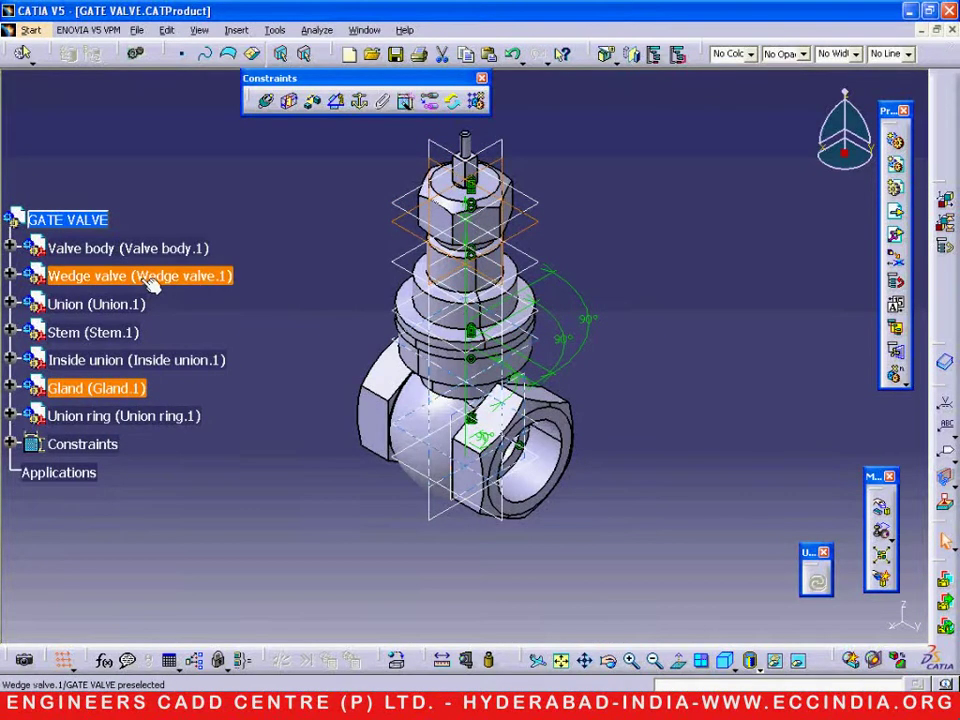
right_click(150, 280)
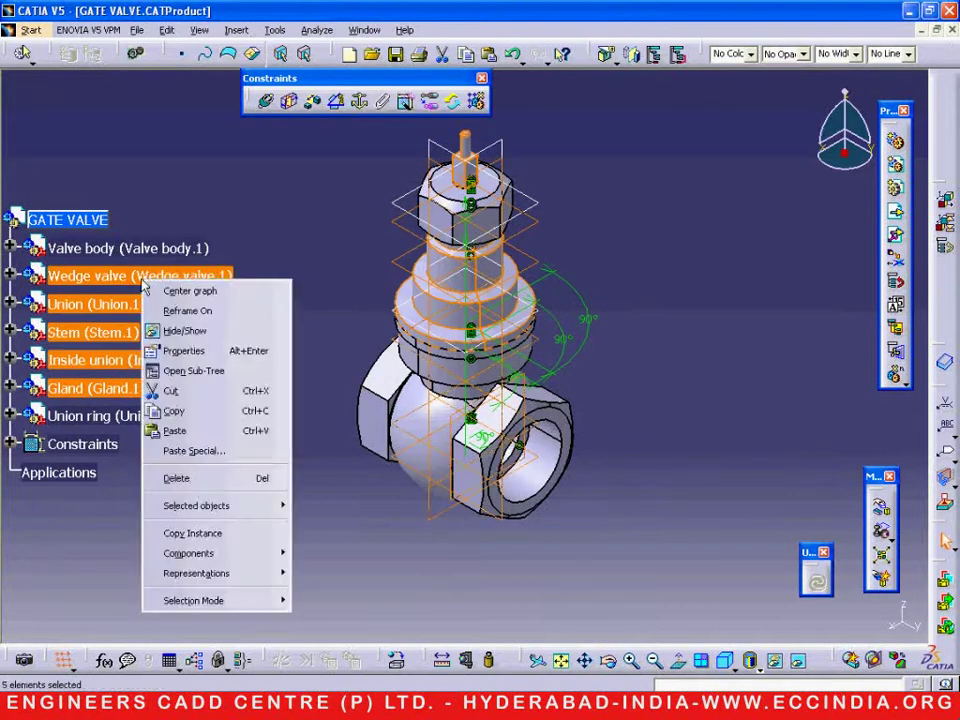
left_click(188, 331)
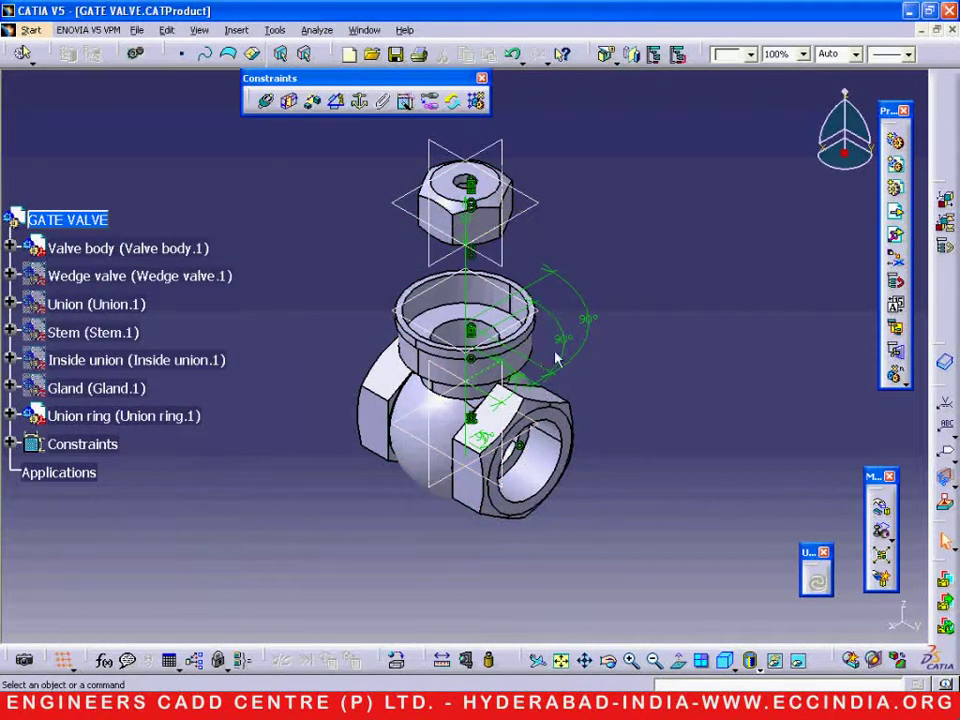
Add a 90deg angle constraint between a vertical reference plane of the union ring and one of the valve body.
left_click(338, 102)
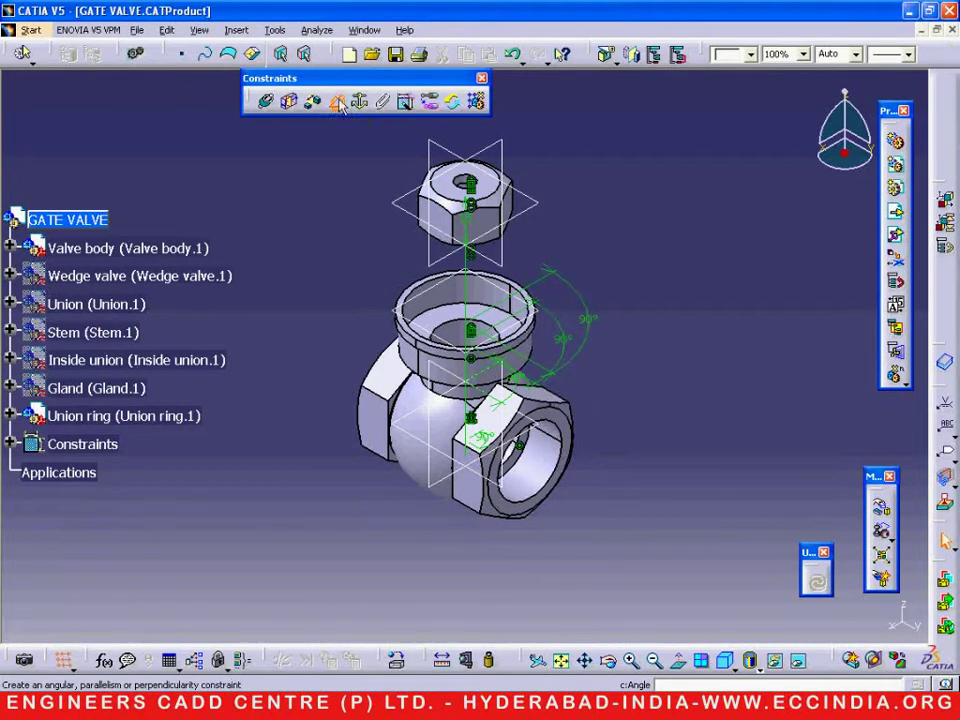
left_click(488, 147)
left_click(467, 360)
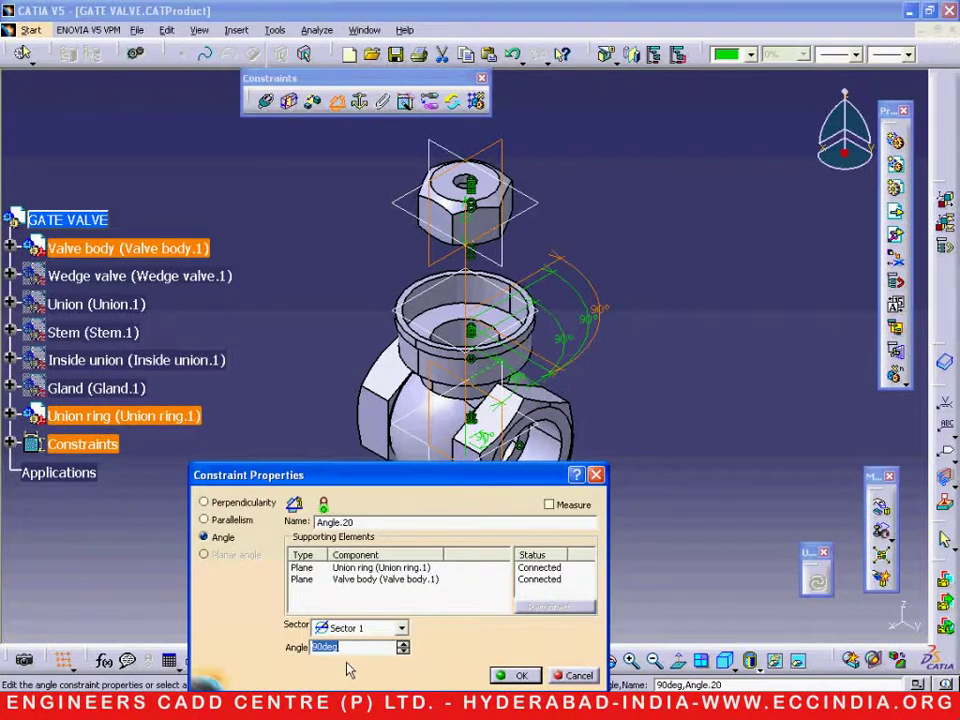
left_click(512, 677)
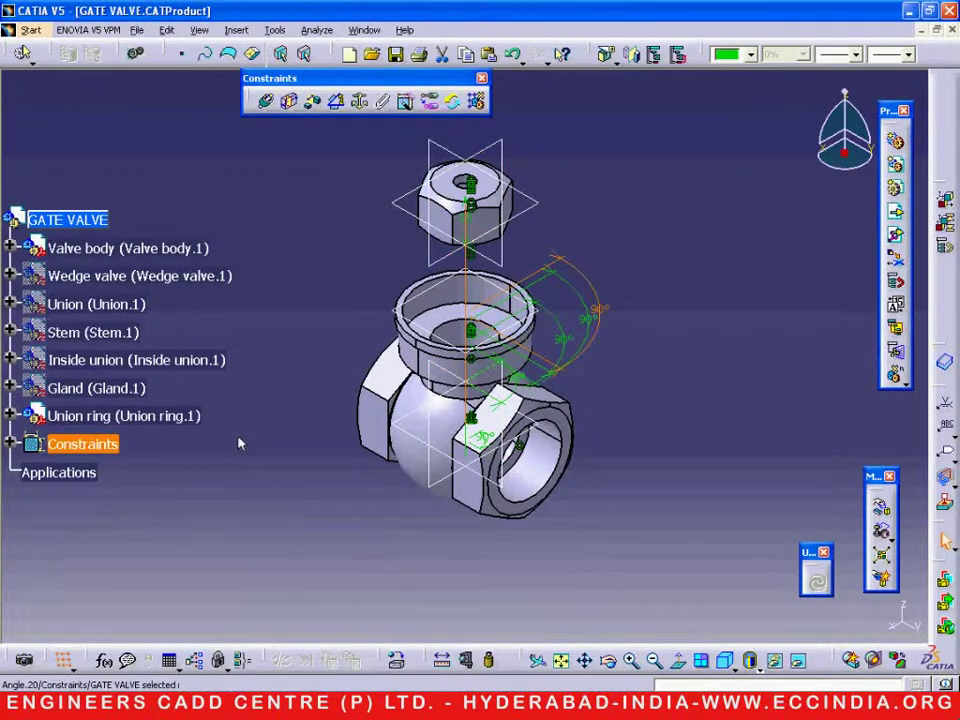
Check the union ring's degrees of freedom again with the angle constraint in place.
right_click(188, 416)
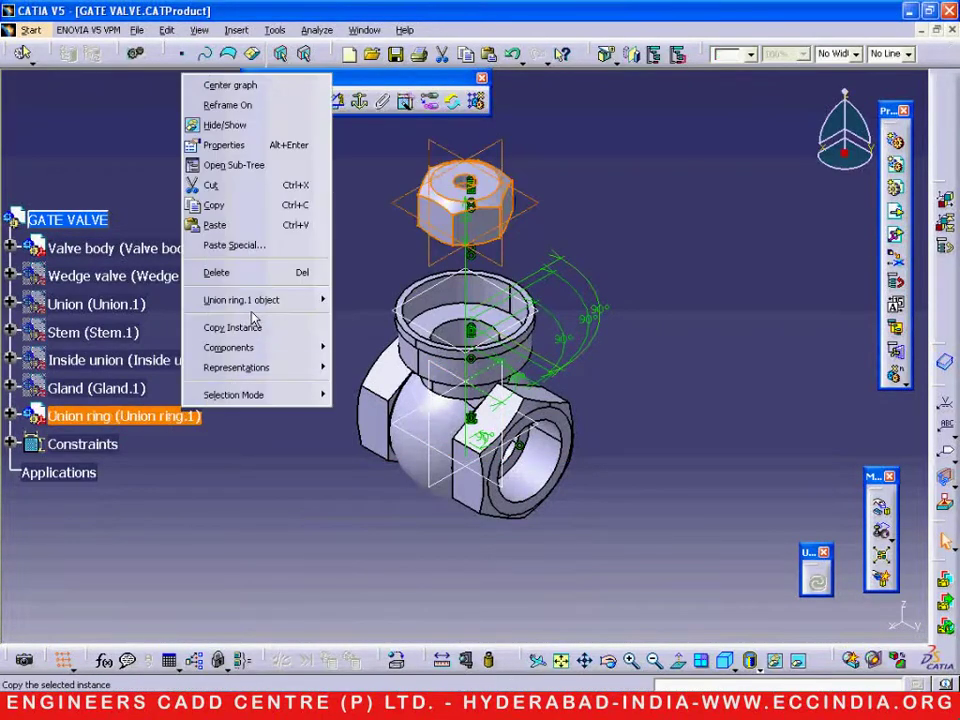
mouse_move(257, 302)
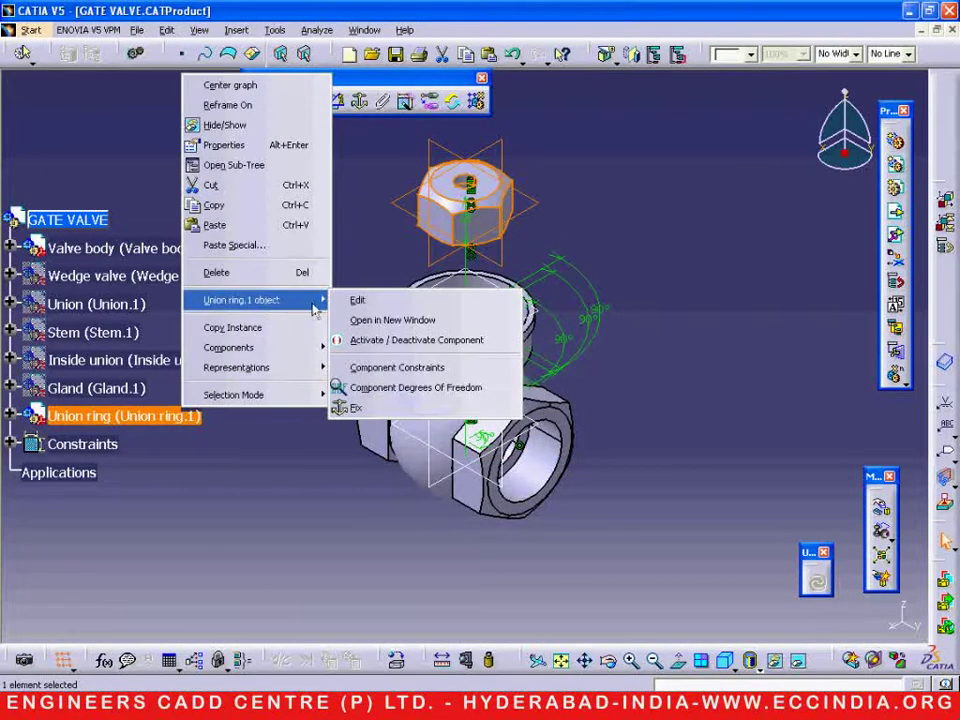
left_click(379, 388)
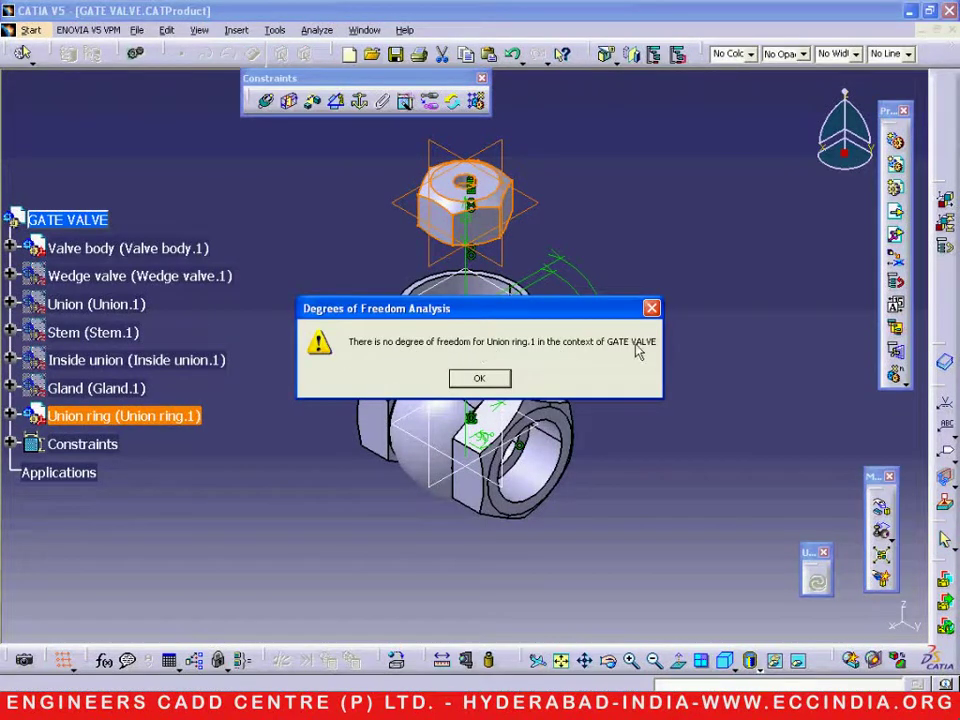
left_click(492, 378)
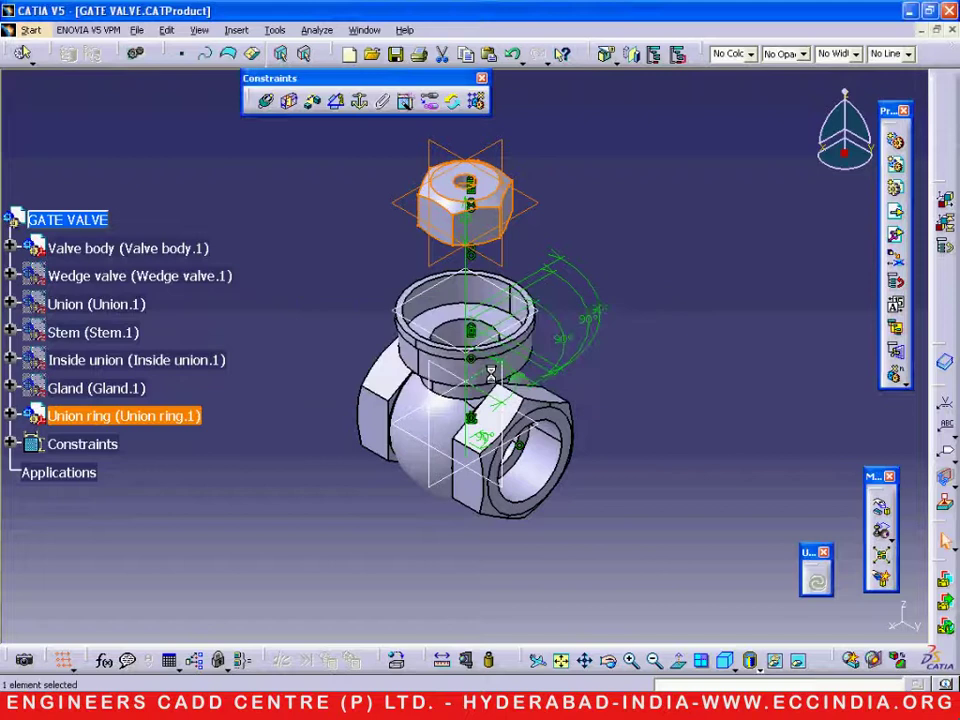
Show the hidden wedge valve, union, stem, inside union and gland again.
left_click(140, 390, "shift")
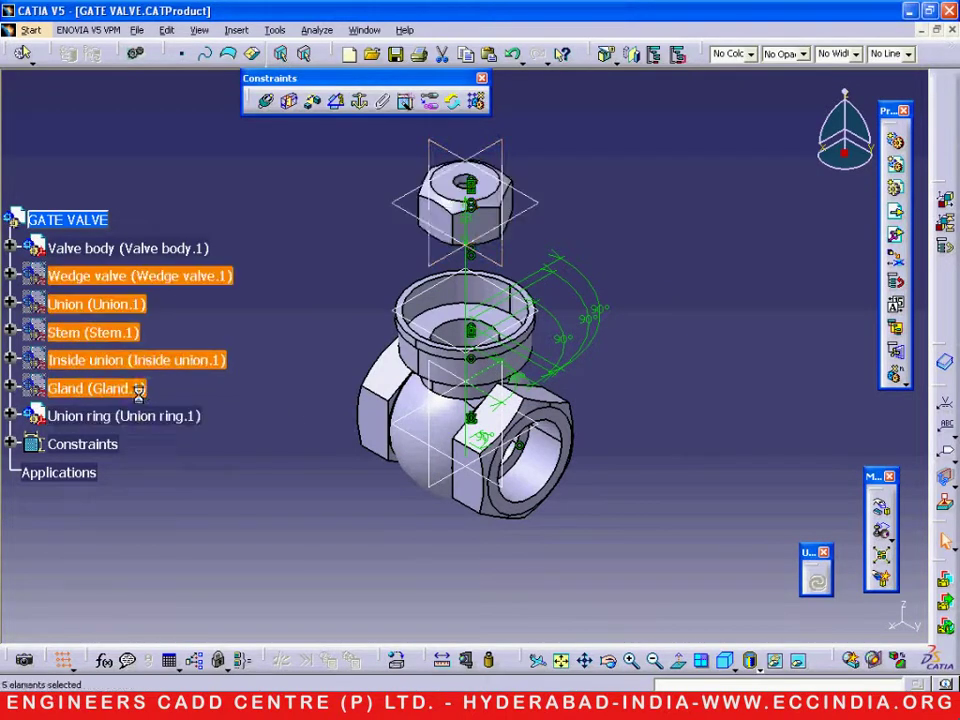
right_click(154, 277)
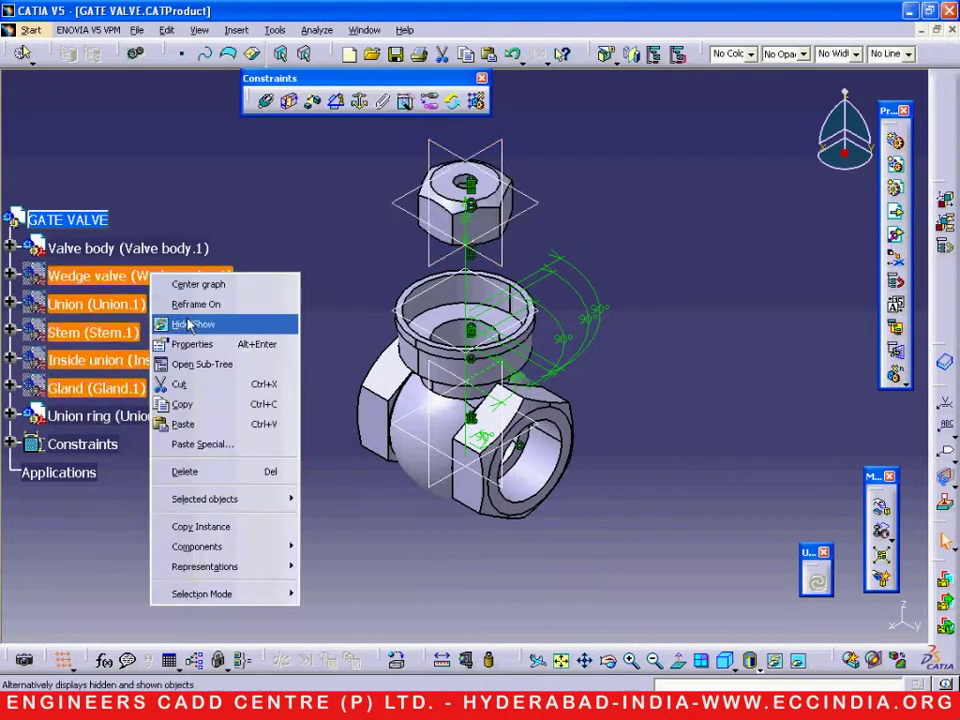
left_click(180, 323)
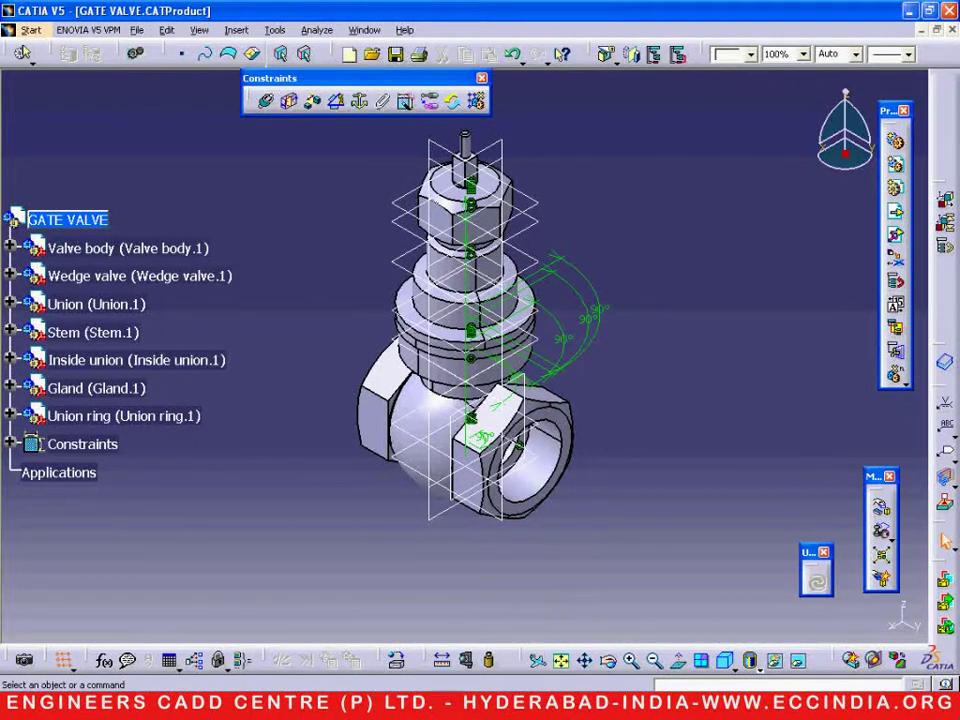
Examine the gate valve section view, part drawings and parts list in the Adobe Reader PDF, and return to CATIA.
left_click(376, 700)
key("alt+Tab")
scroll(453, 538, "up", 10)
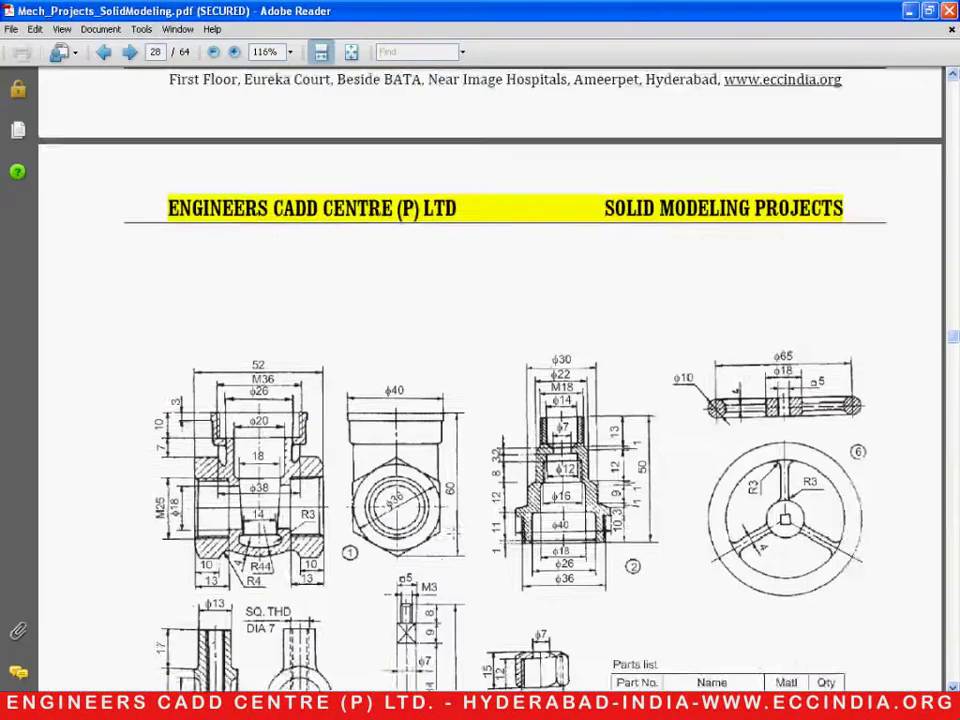
scroll(455, 540, "up", 6)
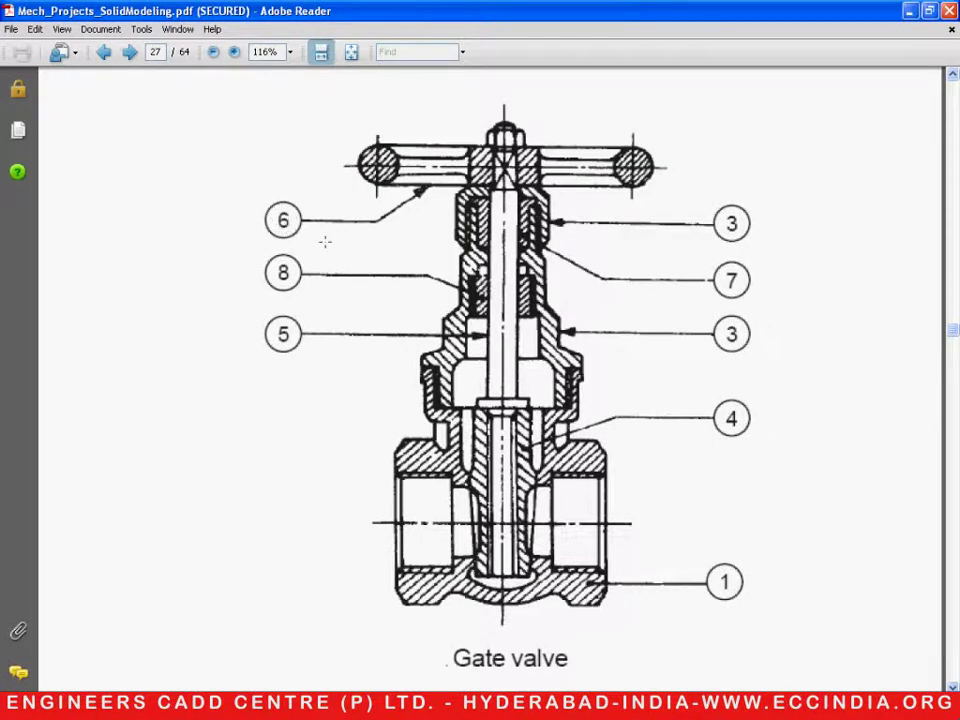
scroll(358, 270, "down", 12)
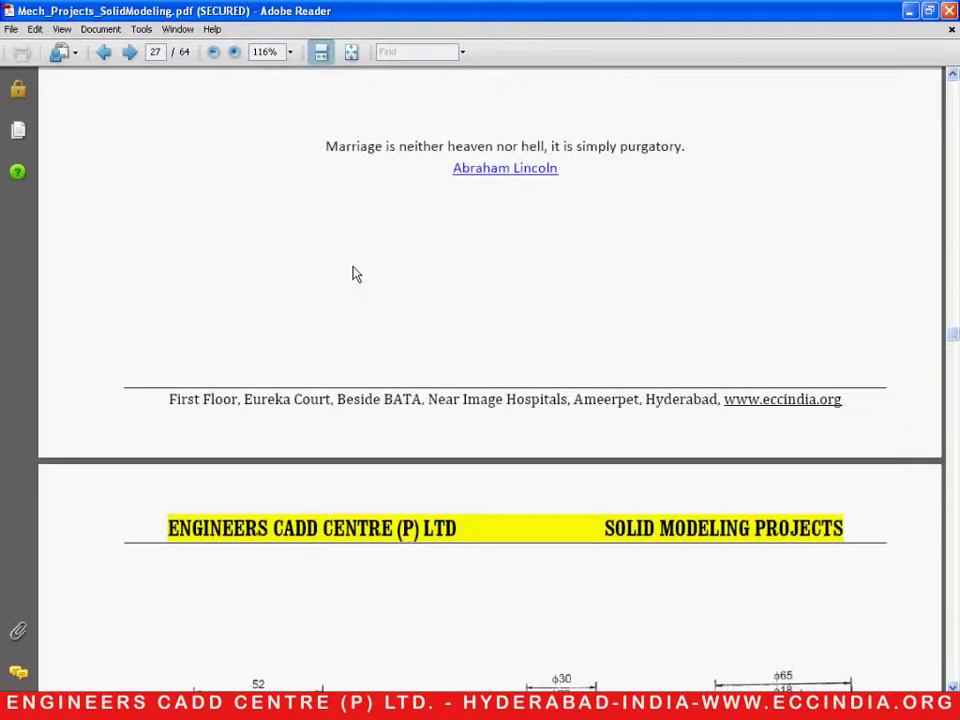
scroll(350, 290, "down", 10)
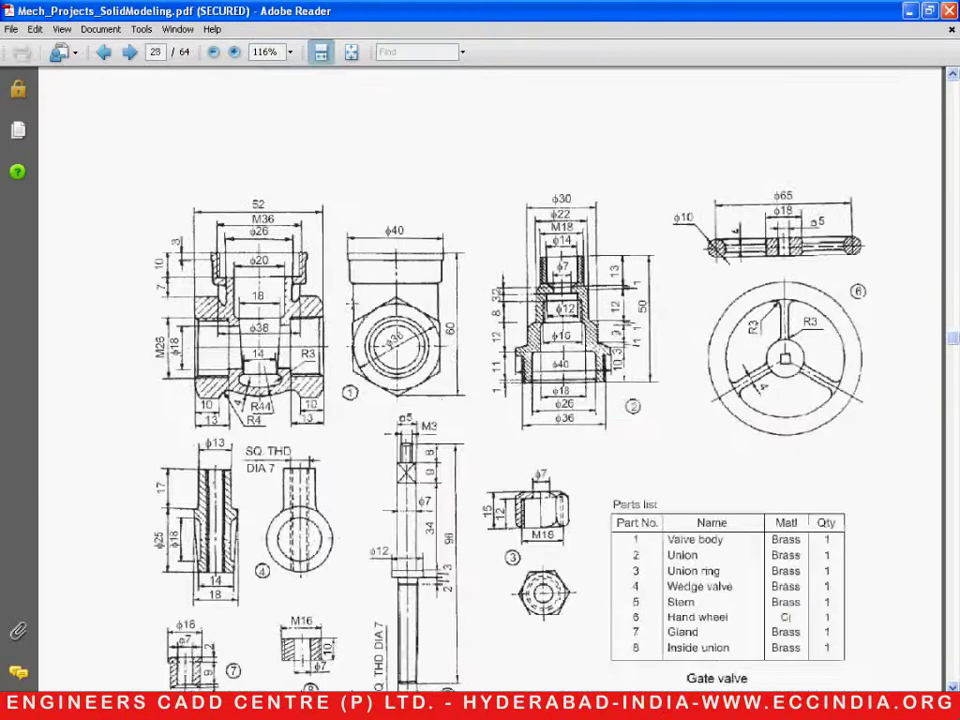
scroll(350, 290, "down", 1)
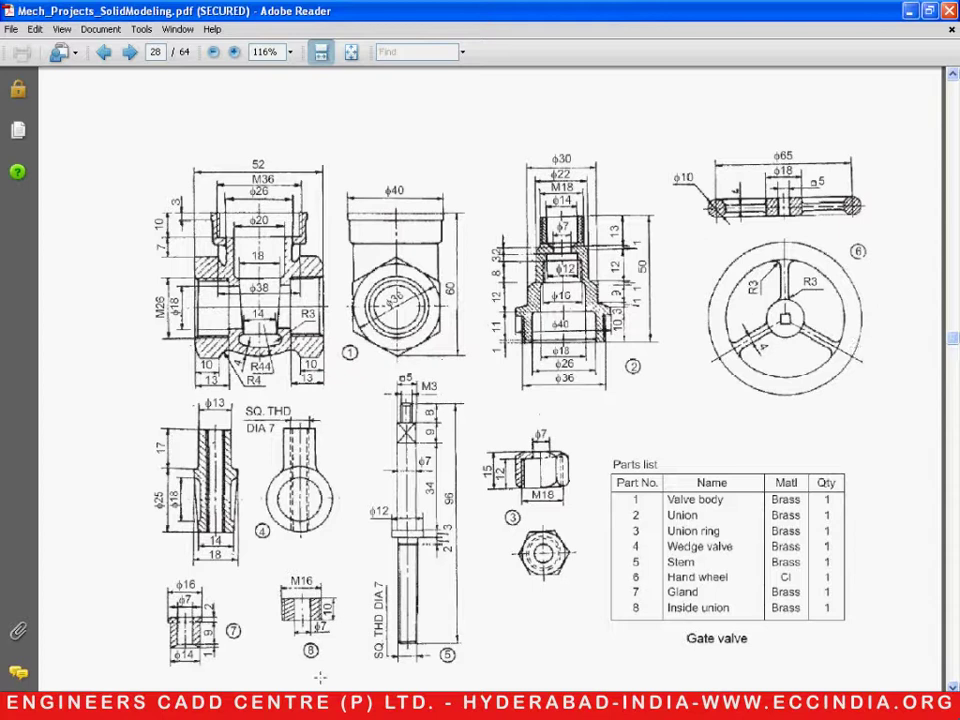
key("alt+Tab")
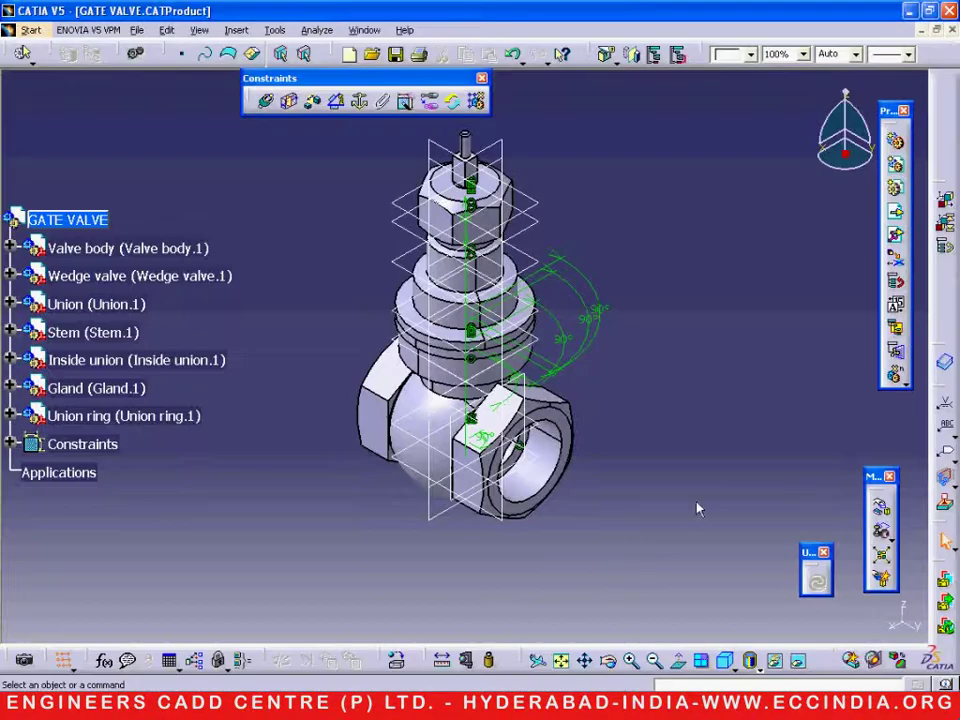
Insert the existing component file 6 Hand wheel into the GATE VALVE product.
left_click(896, 212)
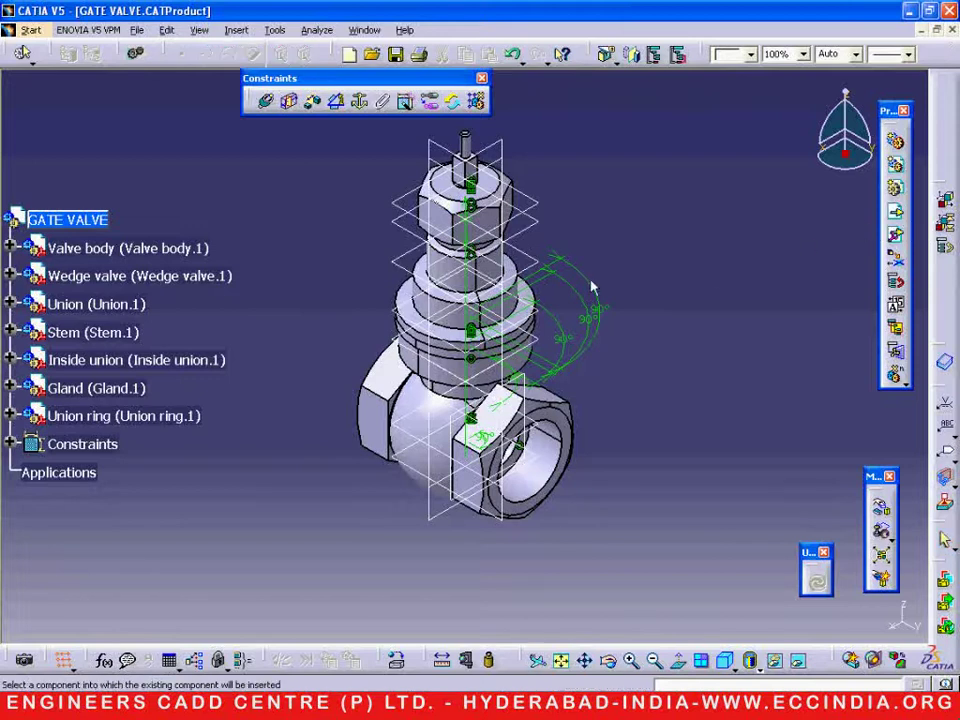
left_click(104, 222)
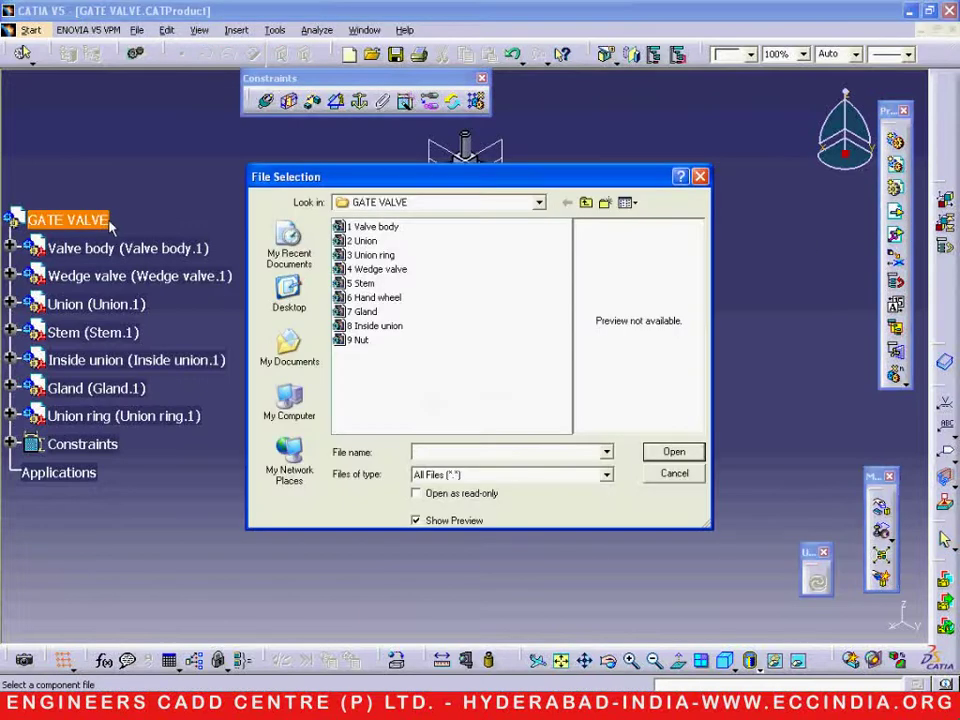
left_click(367, 300)
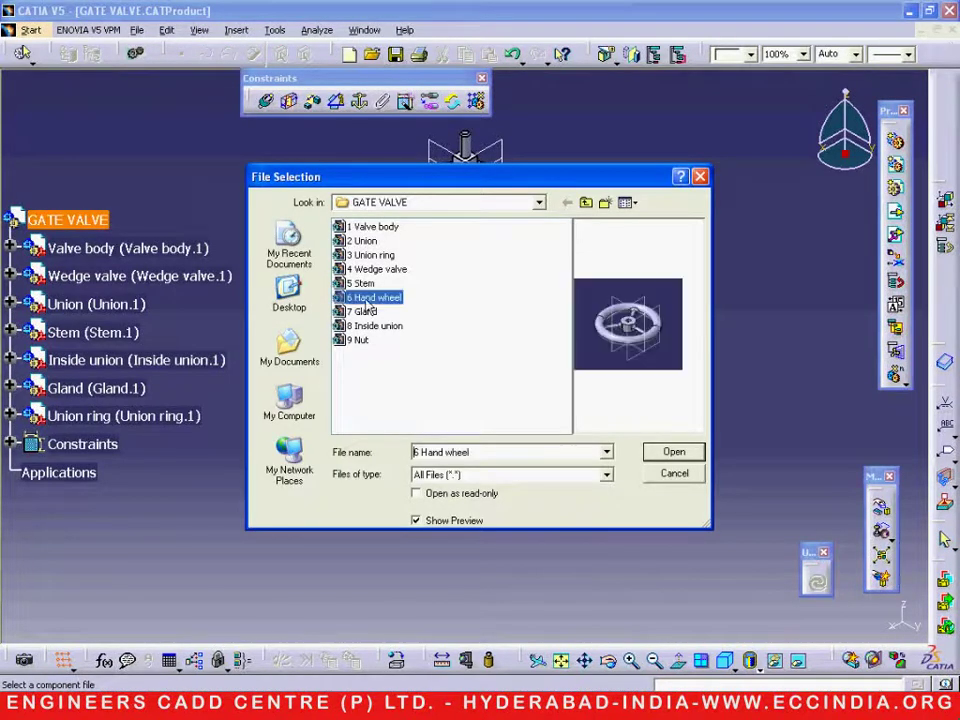
left_click(654, 455)
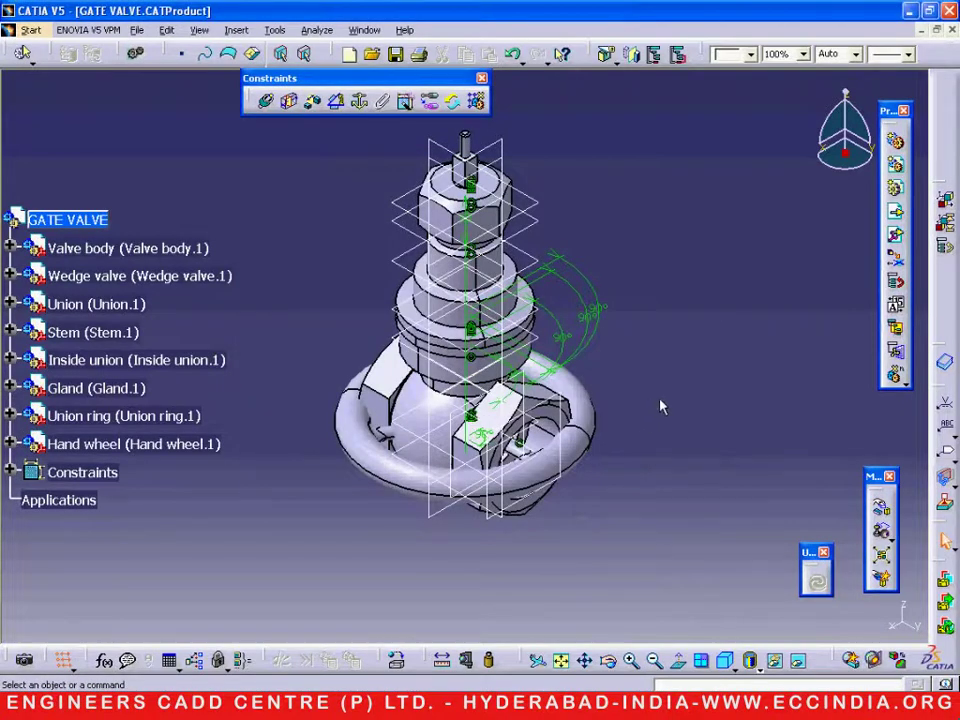
Move the hand wheel up along the Z axis and sideways along the Y axis, clear of the valve.
left_click(880, 508)
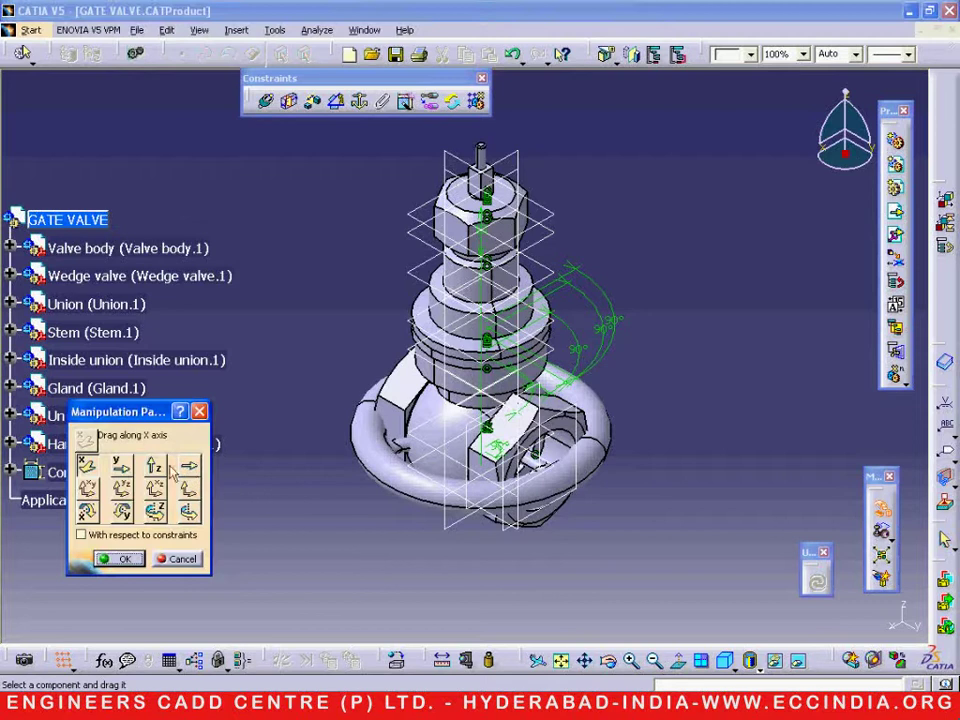
left_click(153, 465)
left_click_drag(428, 484, 430, 140)
middle_click_drag(430, 140, 465, 352)
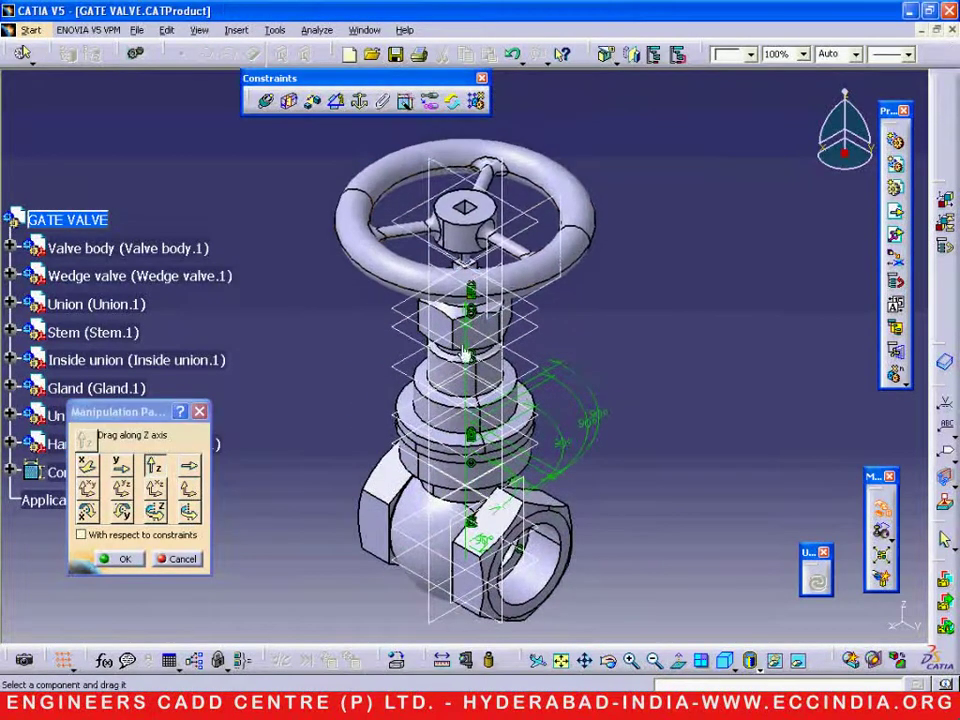
left_click(120, 466)
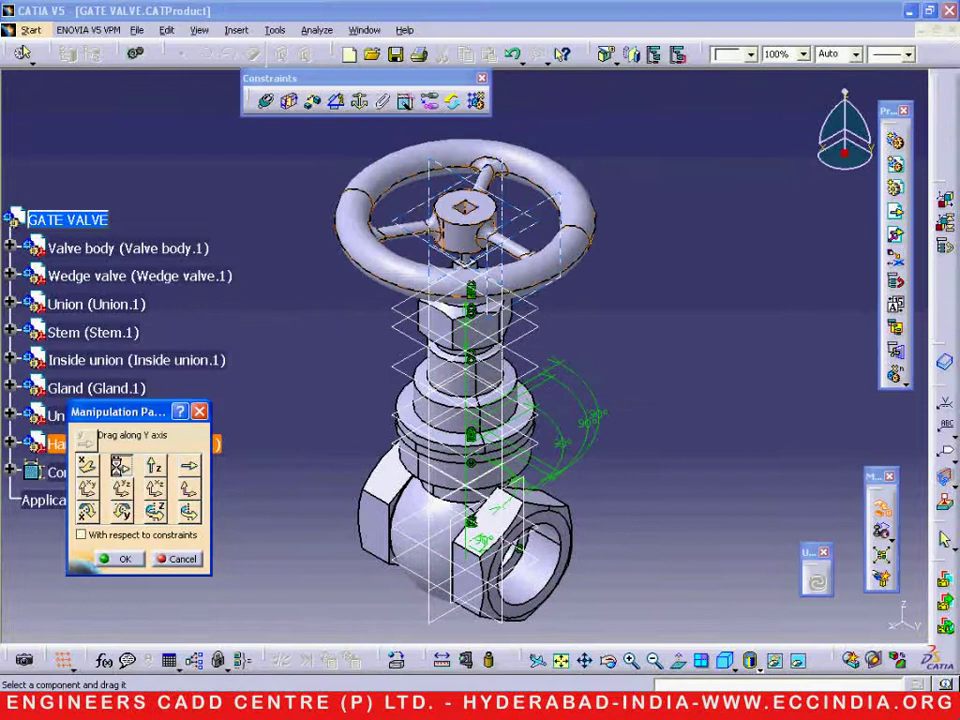
left_click_drag(400, 297, 590, 340)
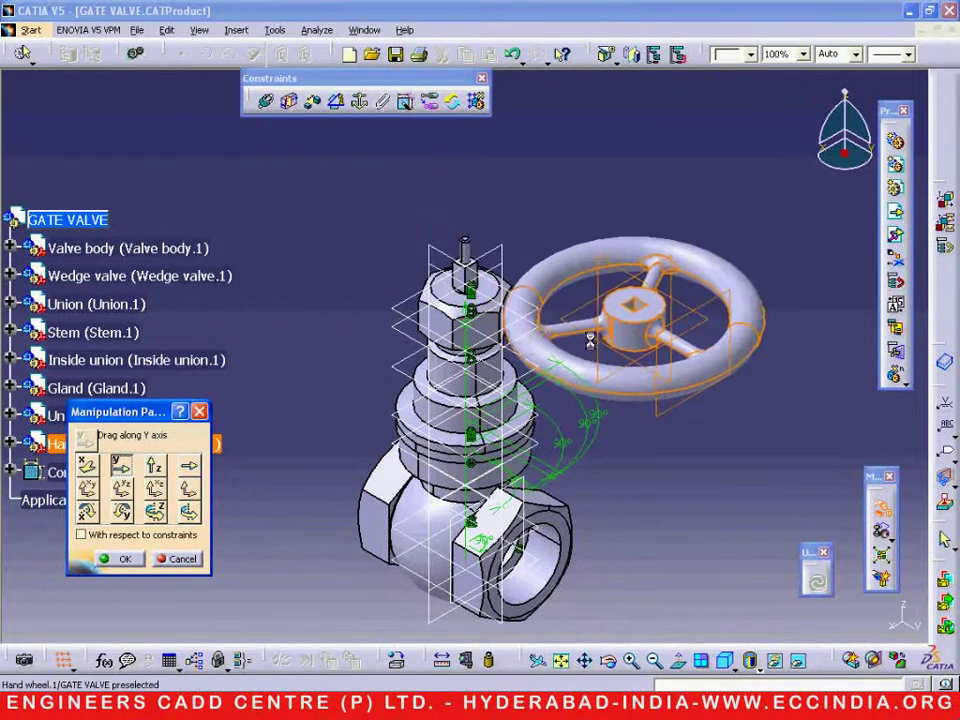
left_click(122, 559)
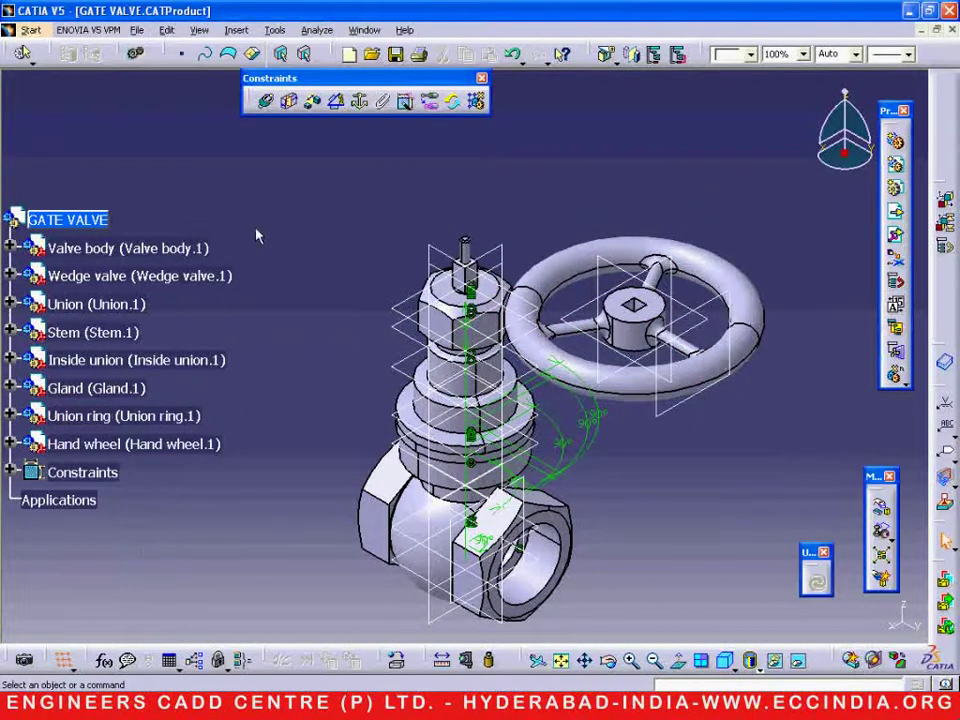
Add a coincidence constraint between the hand wheel's hub axis and the valve assembly's vertical axis.
left_click(268, 104)
left_click(625, 343)
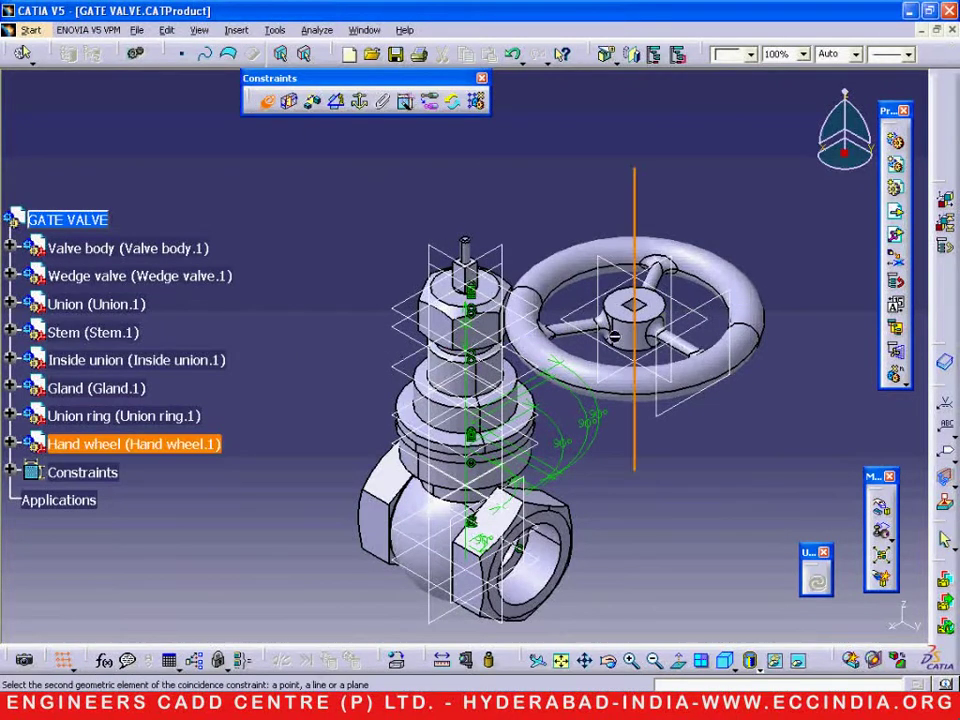
middle_click_drag(456, 383, 450, 332)
left_click(485, 378)
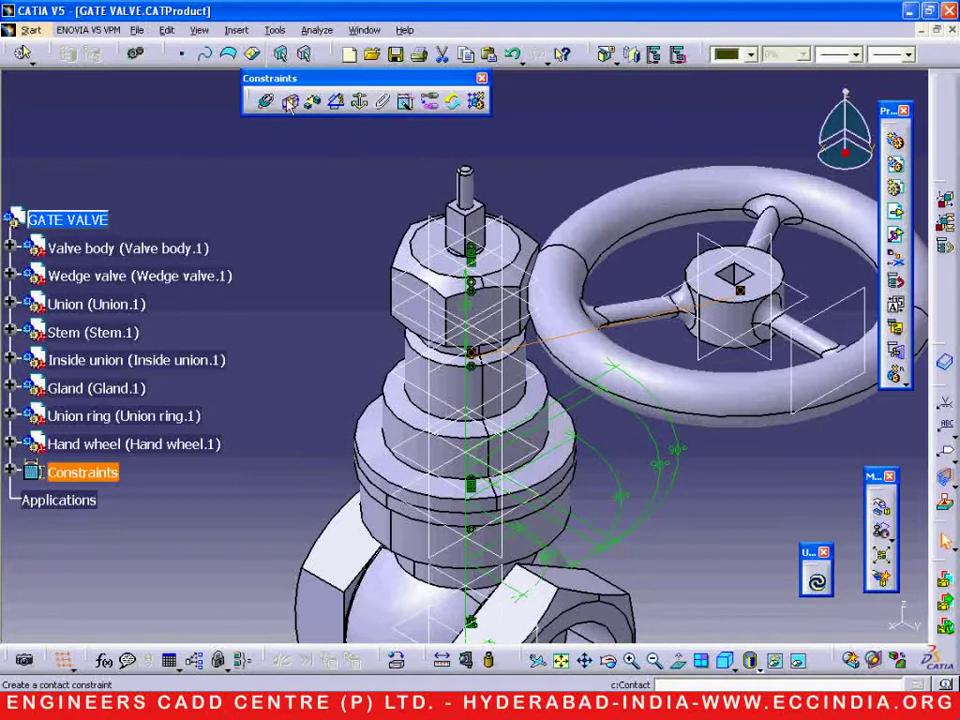
Add a contact constraint between the union ring's top face and the underside of the hand wheel hub, and update the assembly.
left_click(289, 103)
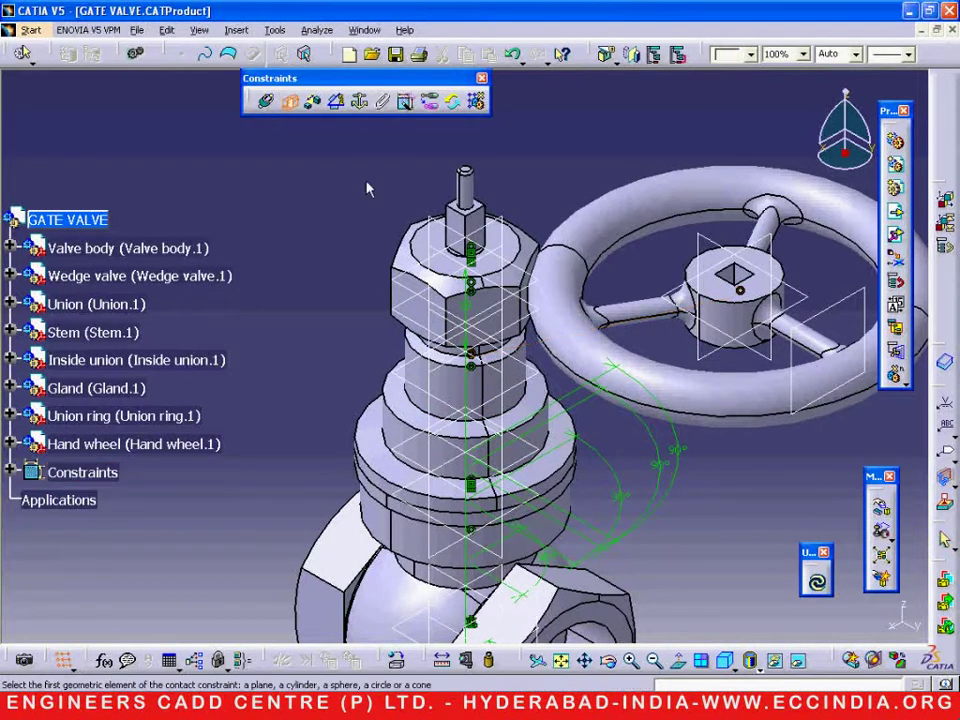
left_click(451, 250)
middle_click_drag(463, 216, 491, 287)
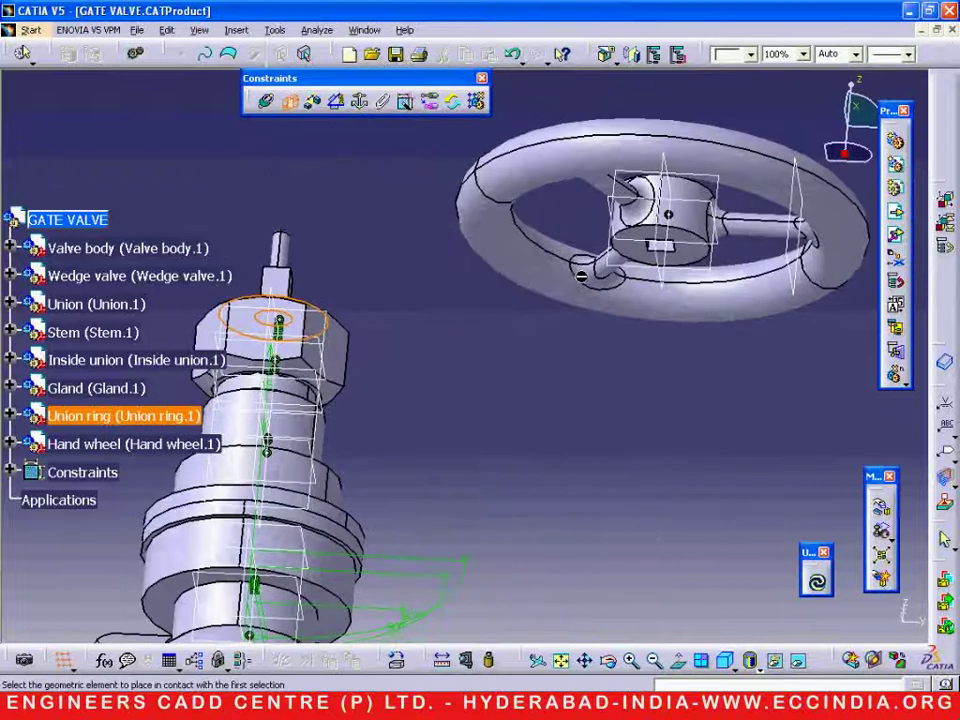
left_click(646, 260)
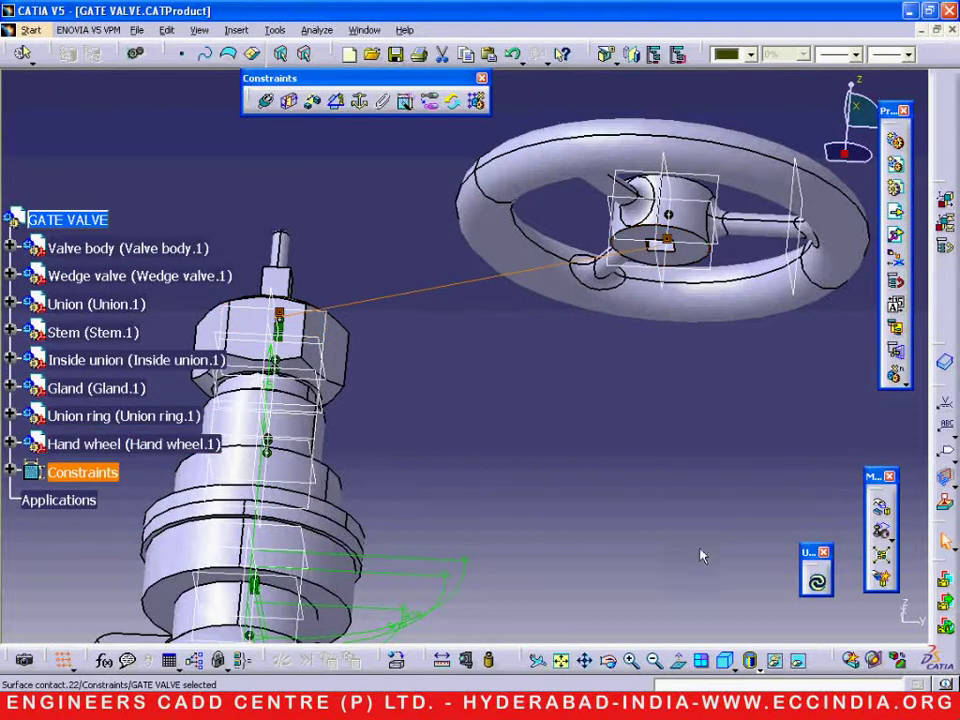
left_click_drag(608, 661, 610, 664)
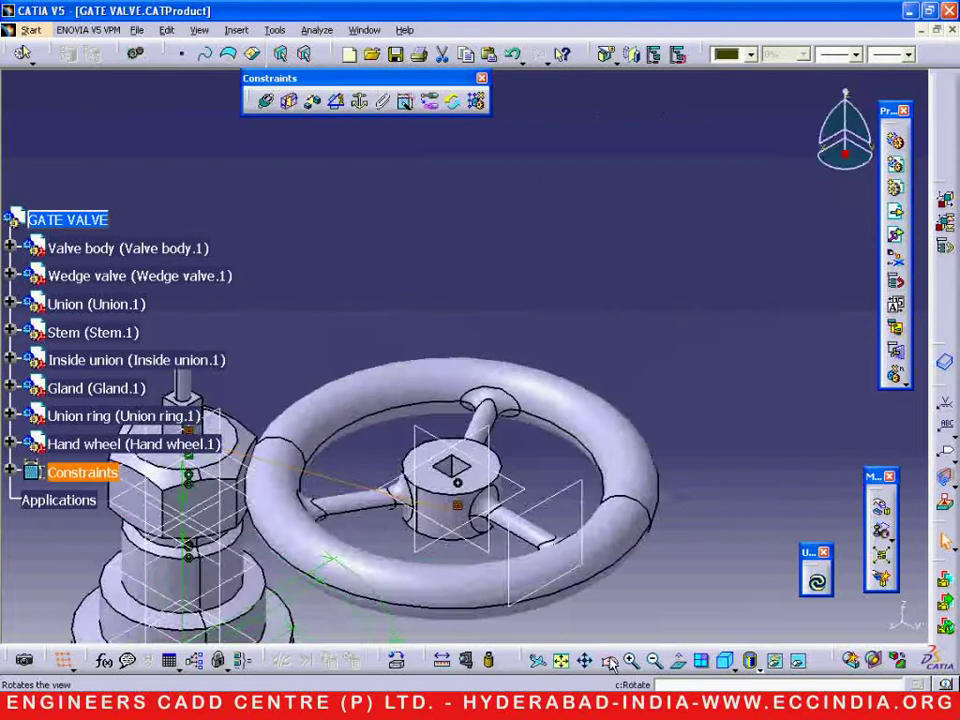
left_click(563, 661)
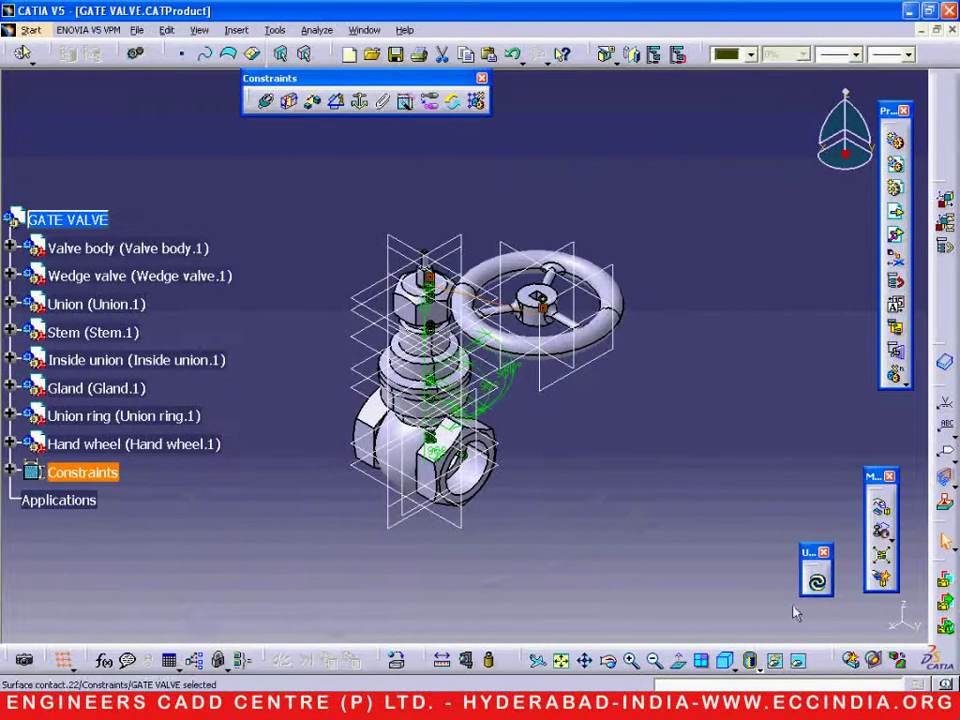
left_click(817, 583)
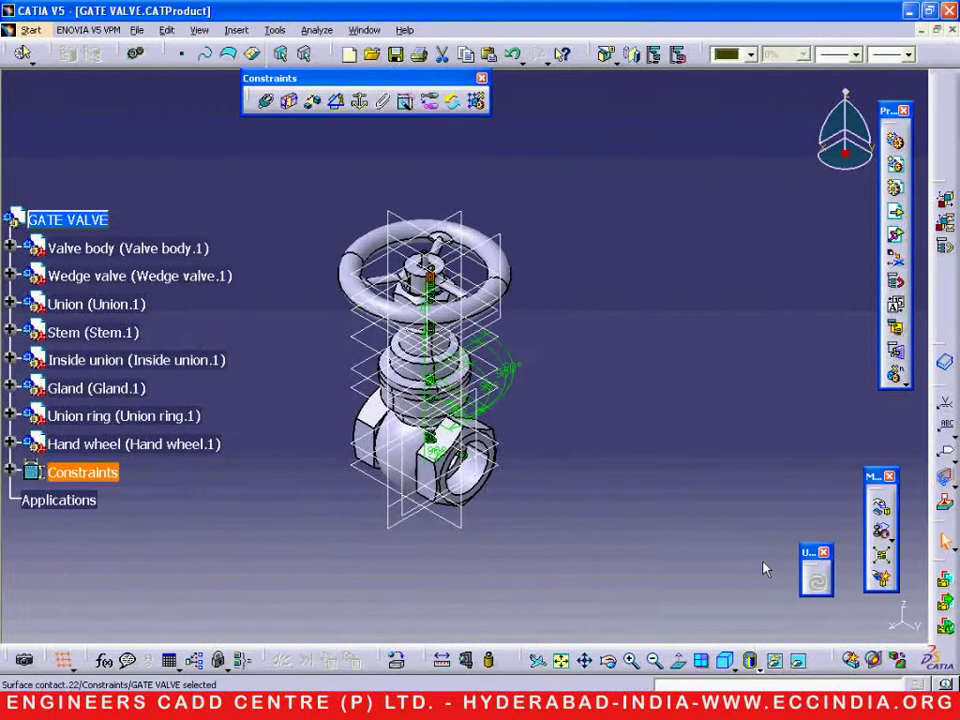
Check the hand wheel's remaining degrees of freedom.
left_click(562, 660)
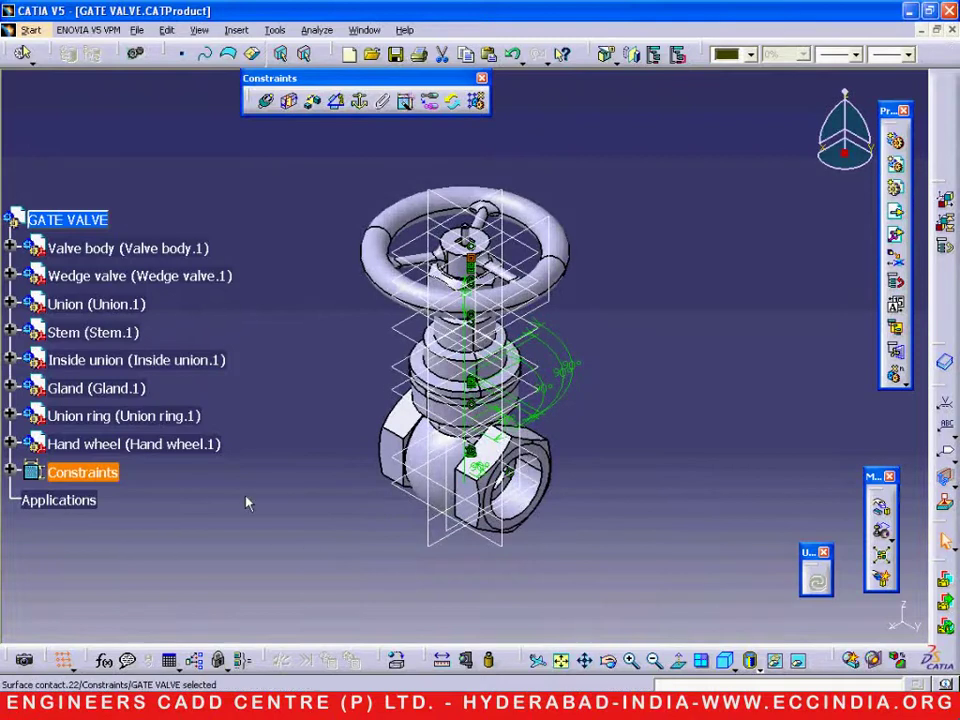
right_click(216, 446)
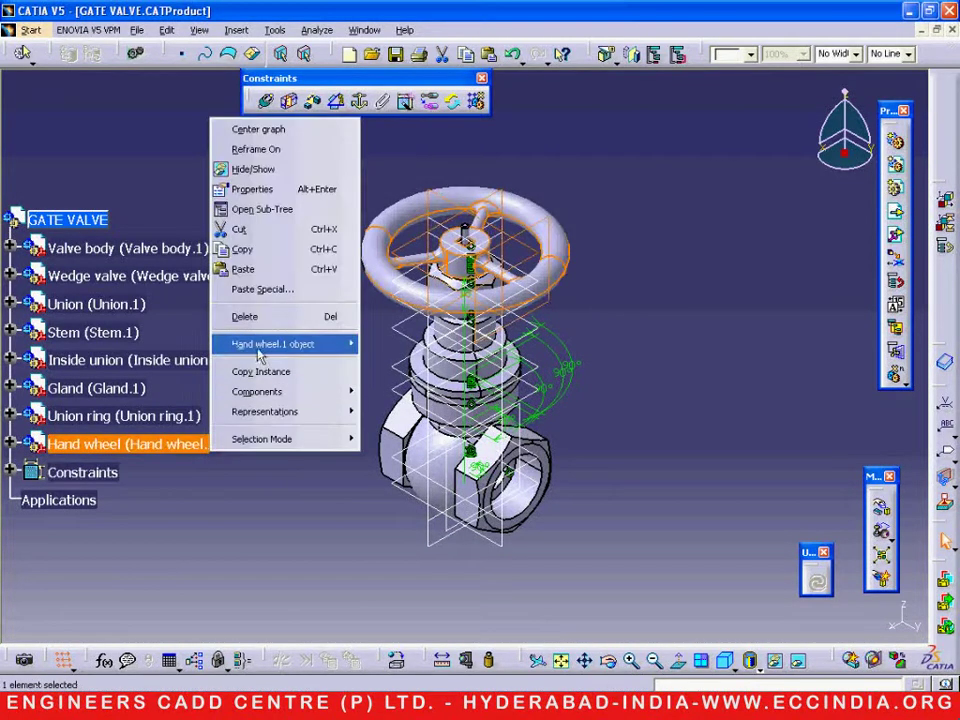
mouse_move(258, 352)
left_click(412, 432)
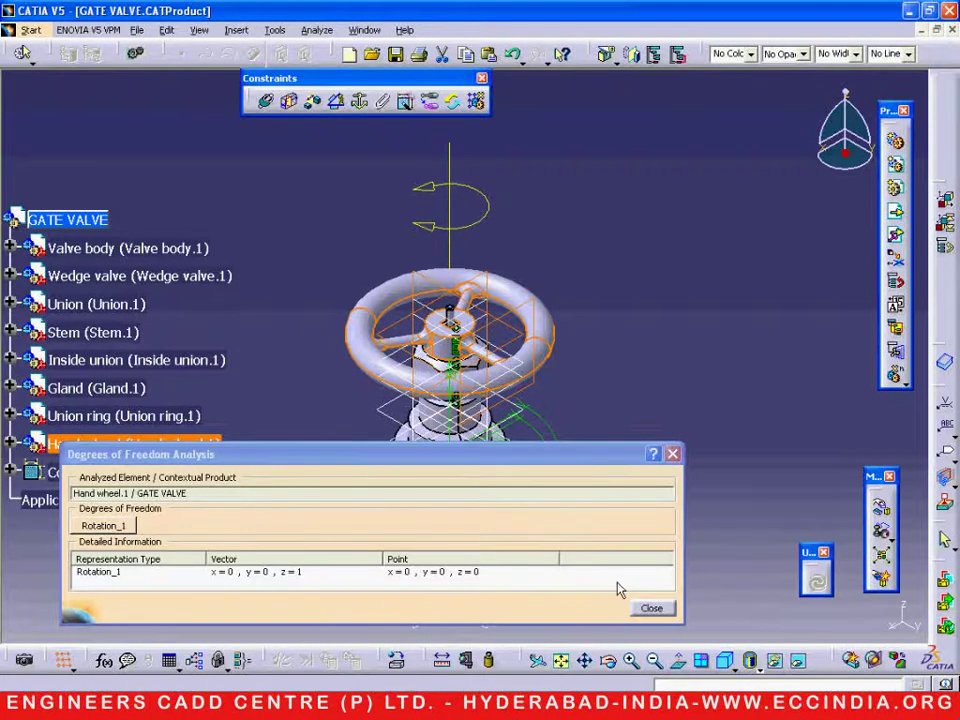
left_click(652, 609)
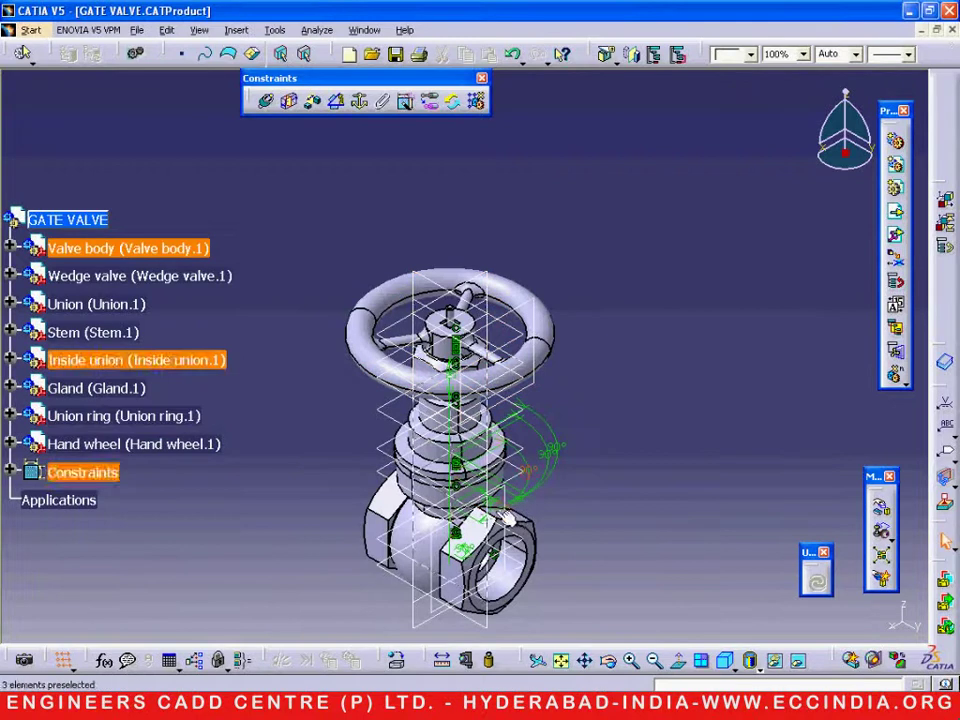
Hide the wedge valve, union, stem, inside union, gland and union ring, leaving the valve body and hand wheel shown.
left_click(208, 424)
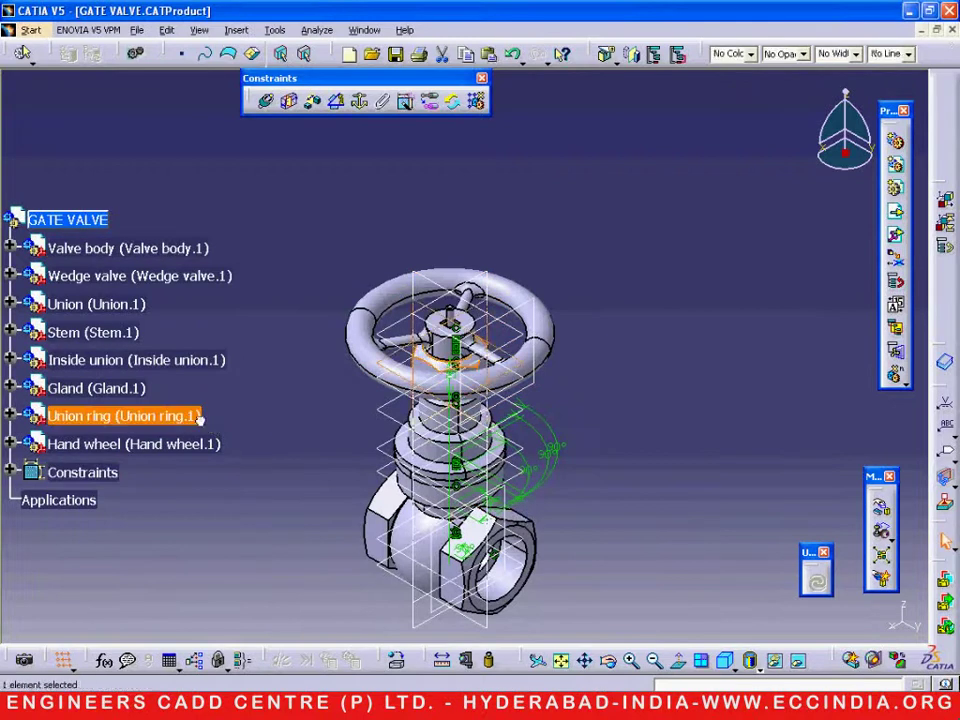
left_click(152, 281, "shift")
right_click(152, 281)
left_click(172, 331)
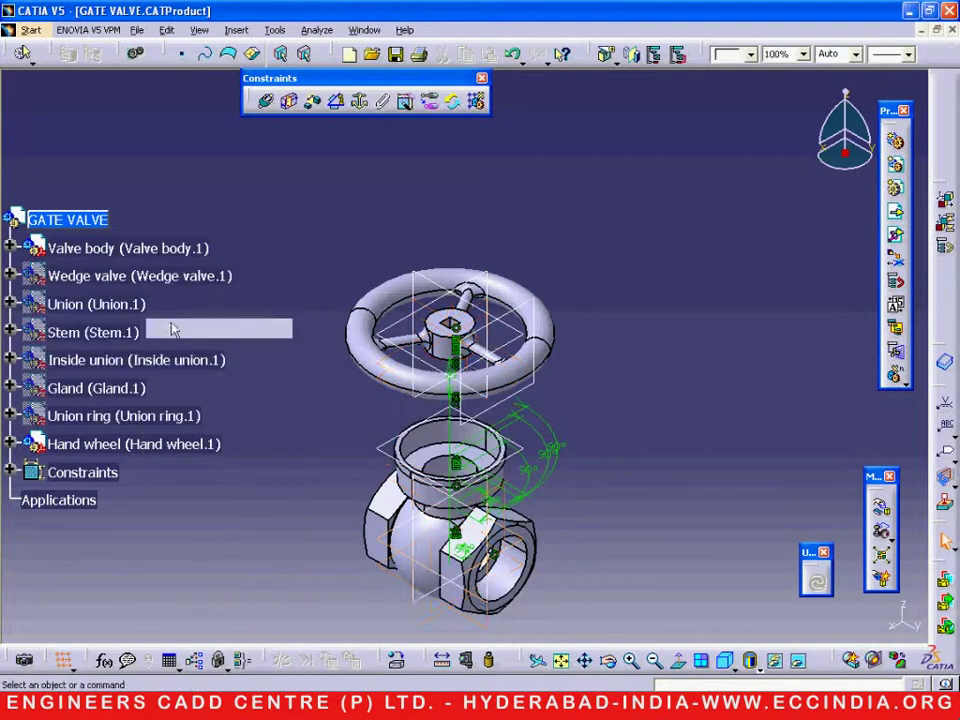
Add a 90deg angle constraint between a vertical reference plane of the hand wheel and one of the valve body.
middle_click_drag(390, 410, 396, 345)
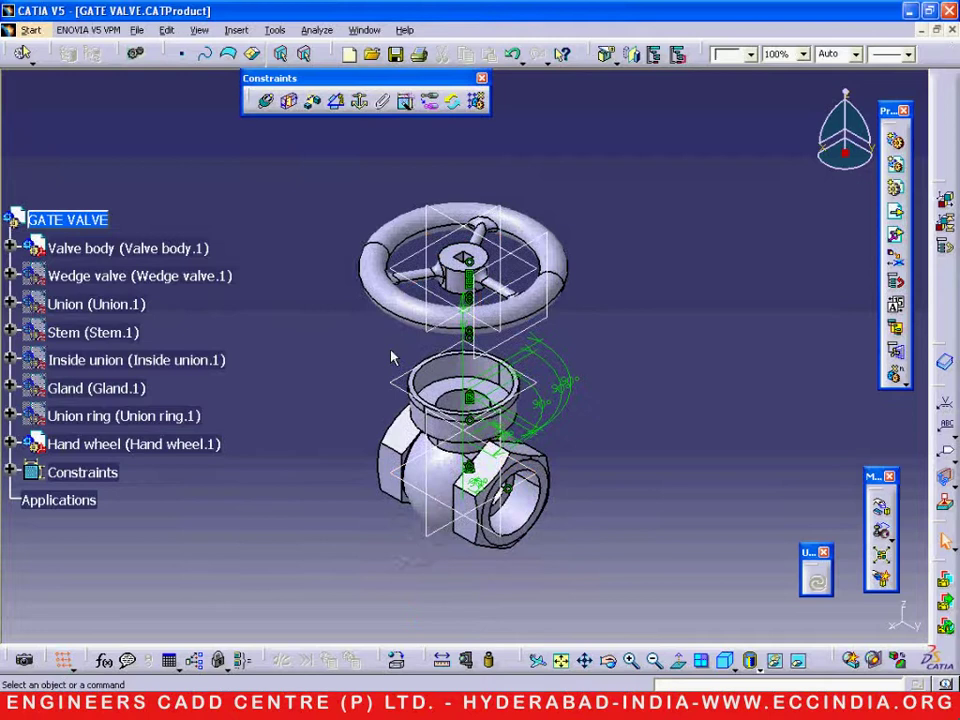
left_click(337, 103)
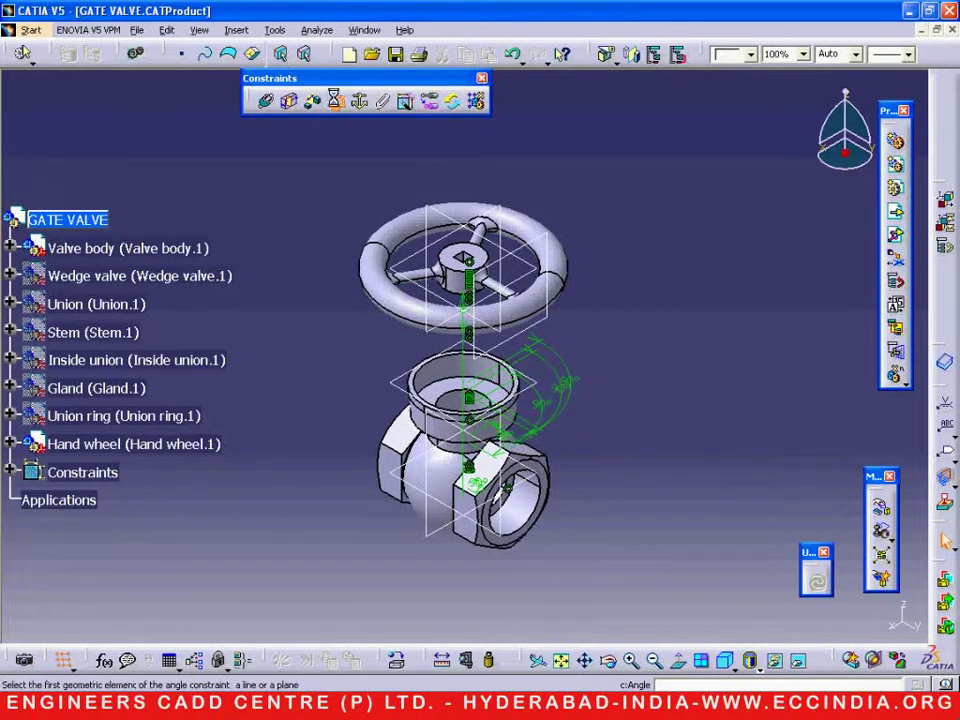
left_click(508, 220)
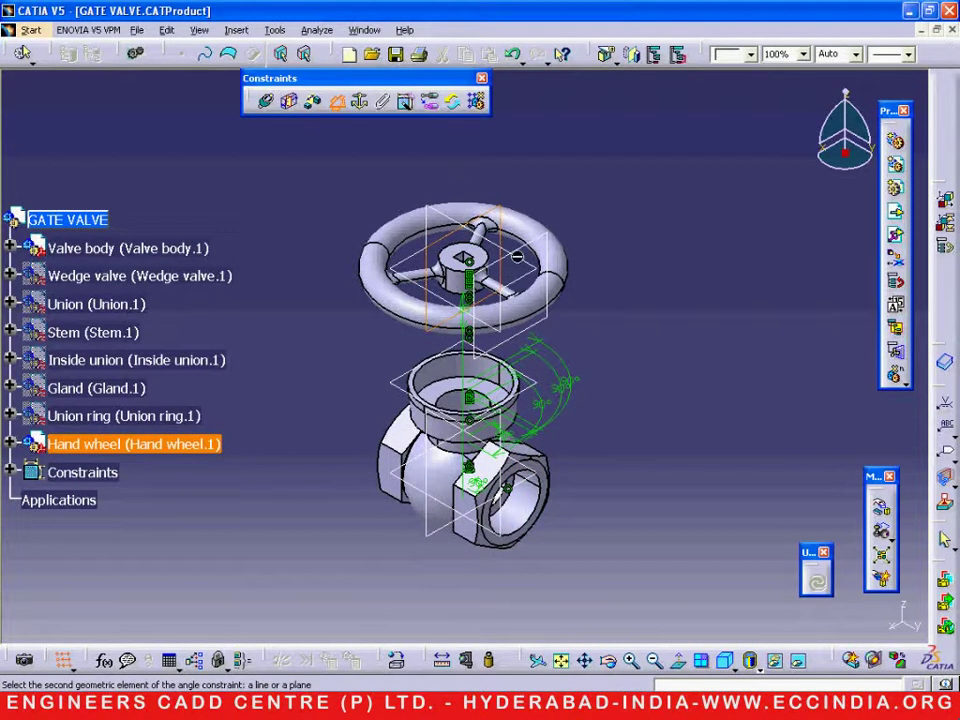
left_click(442, 423)
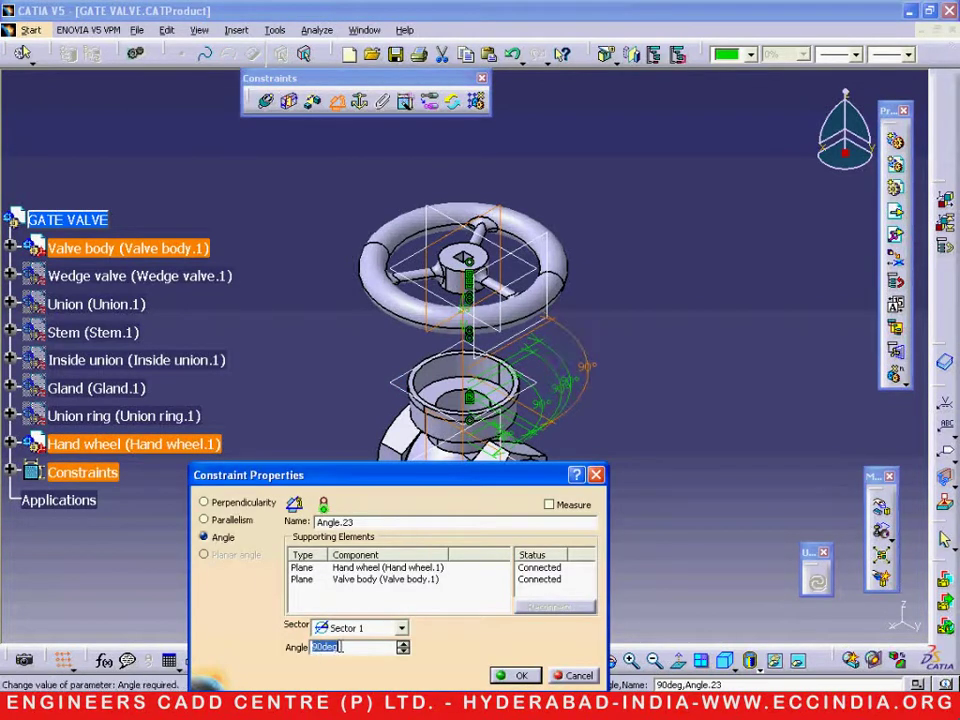
left_click(517, 676)
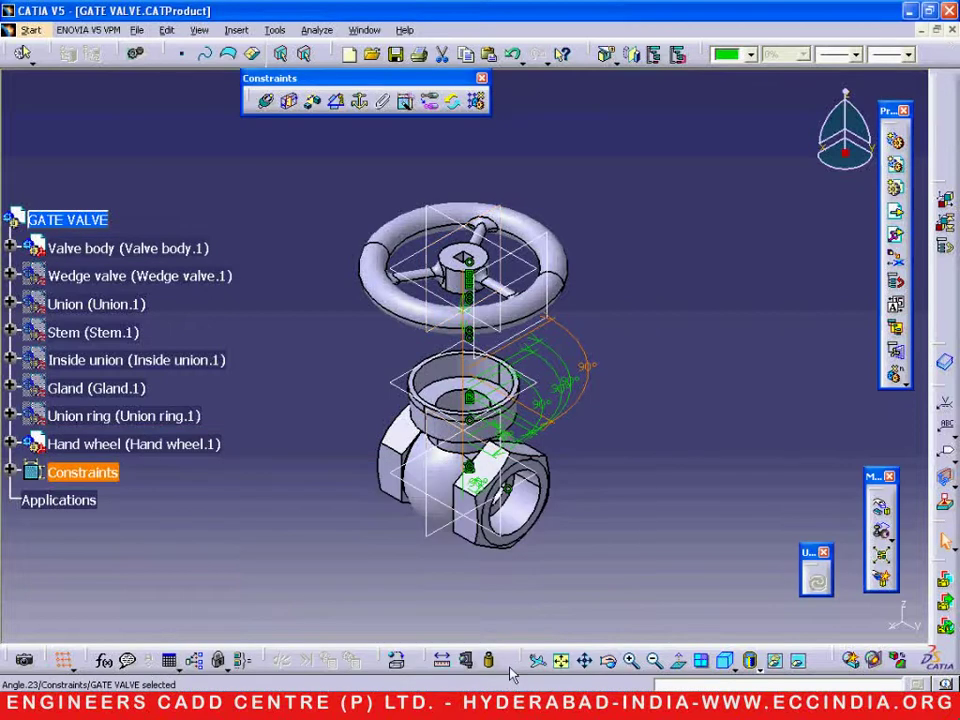
Analyse the hand wheel's degrees of freedom again and dismiss the report.
left_click(216, 443)
right_click(212, 443)
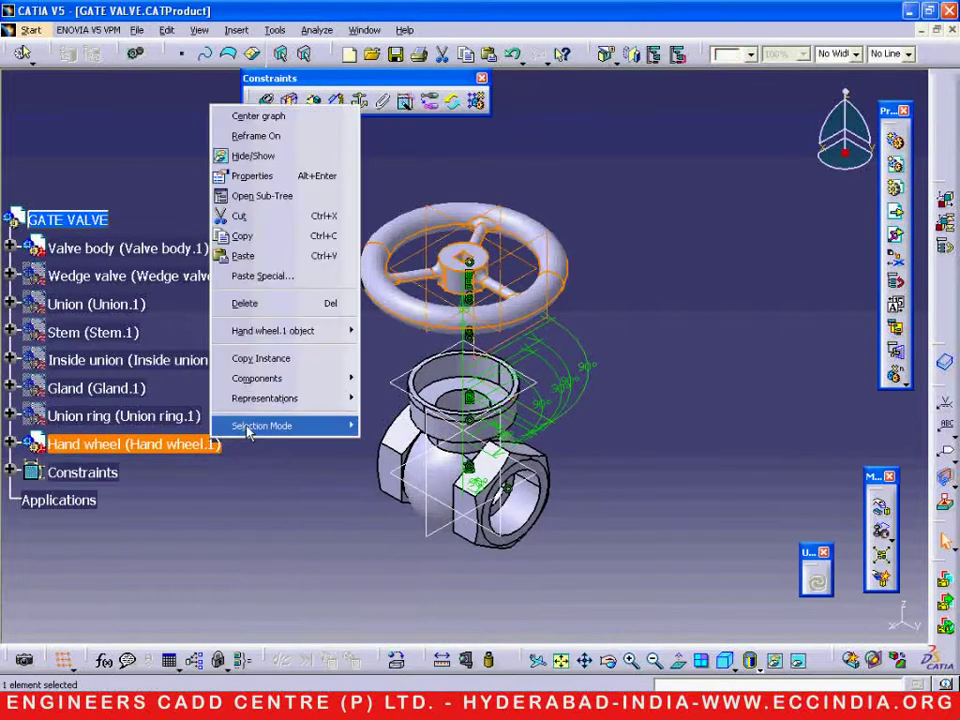
mouse_move(290, 331)
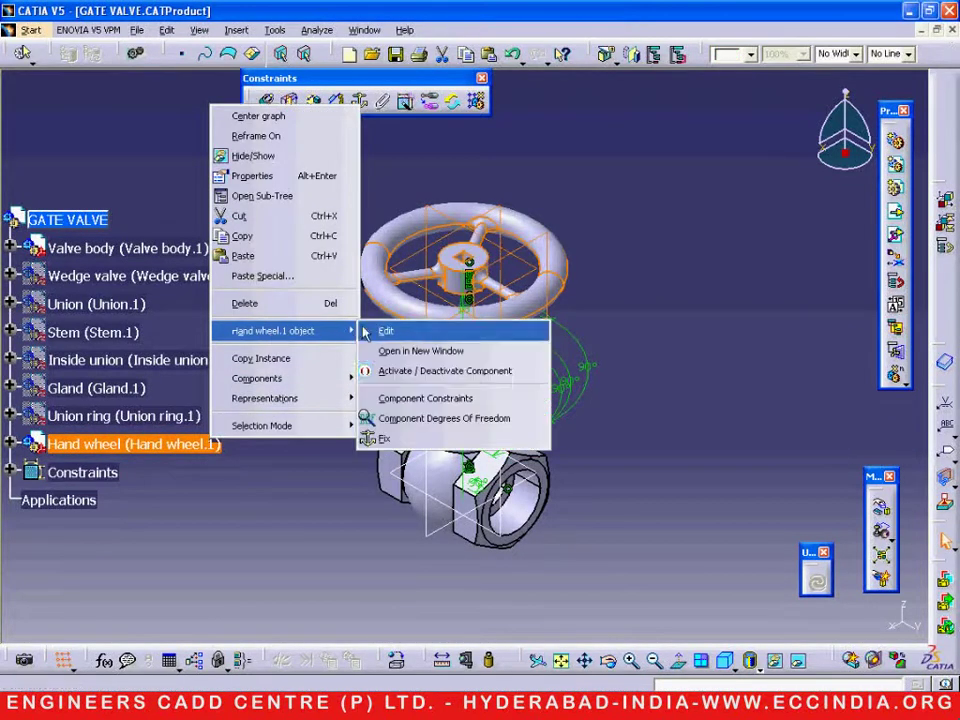
left_click(389, 420)
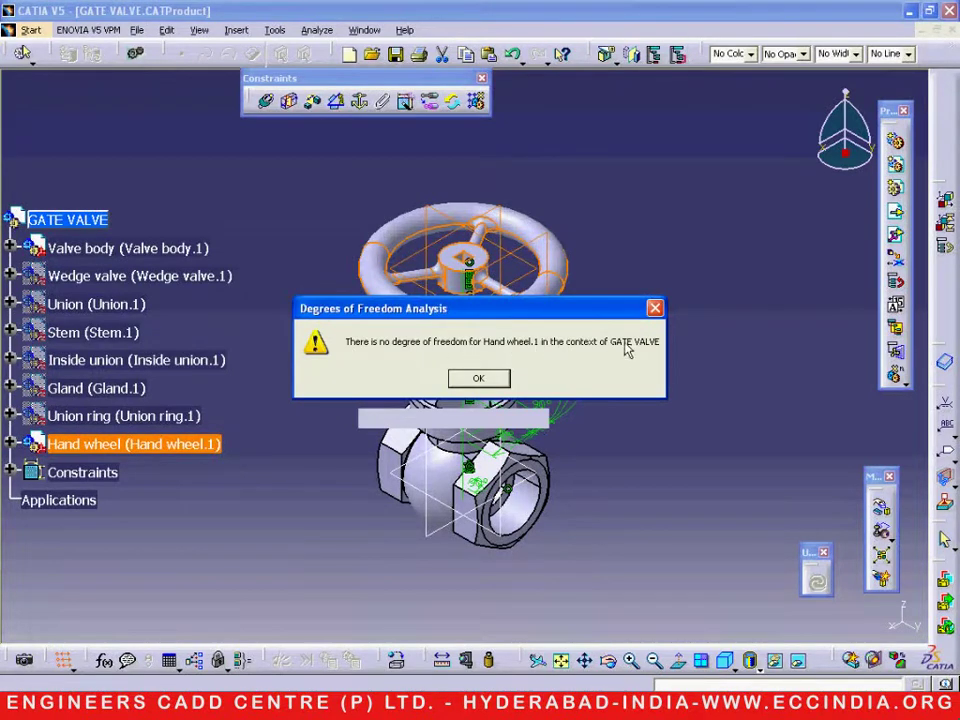
left_click(501, 379)
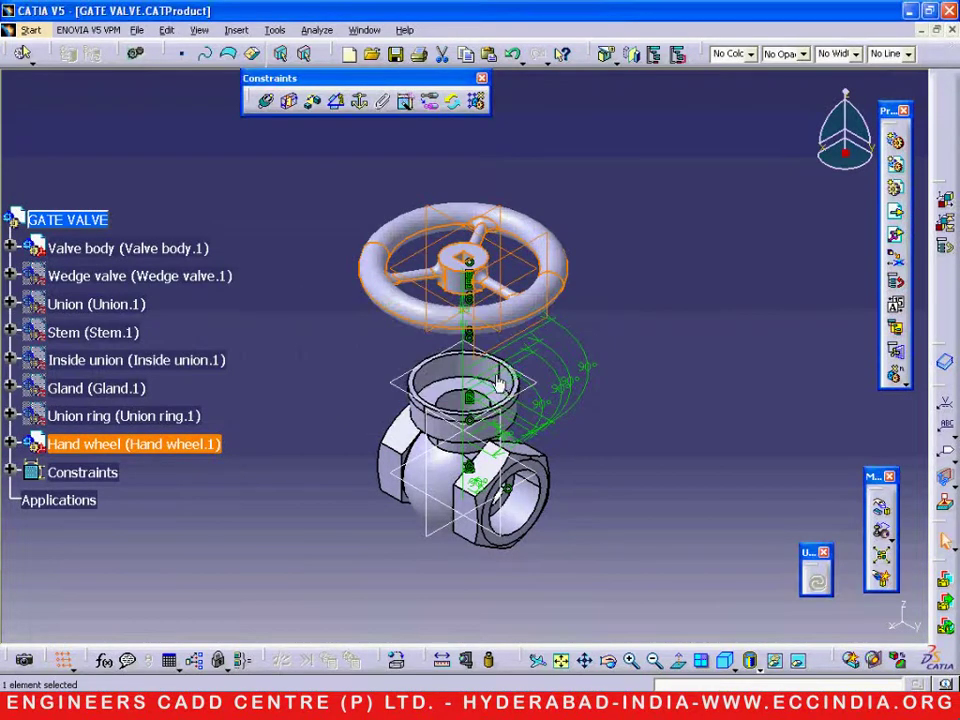
Show the hidden wedge valve, union, stem, inside union, gland and union ring again.
left_click(207, 424)
left_click(150, 276, "shift")
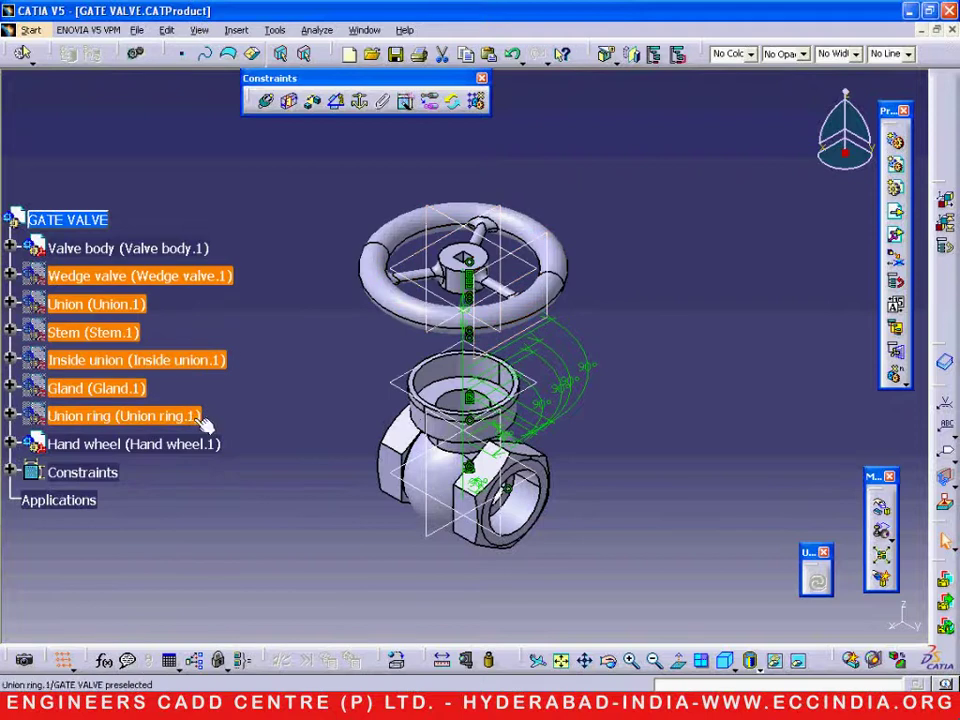
right_click(195, 276)
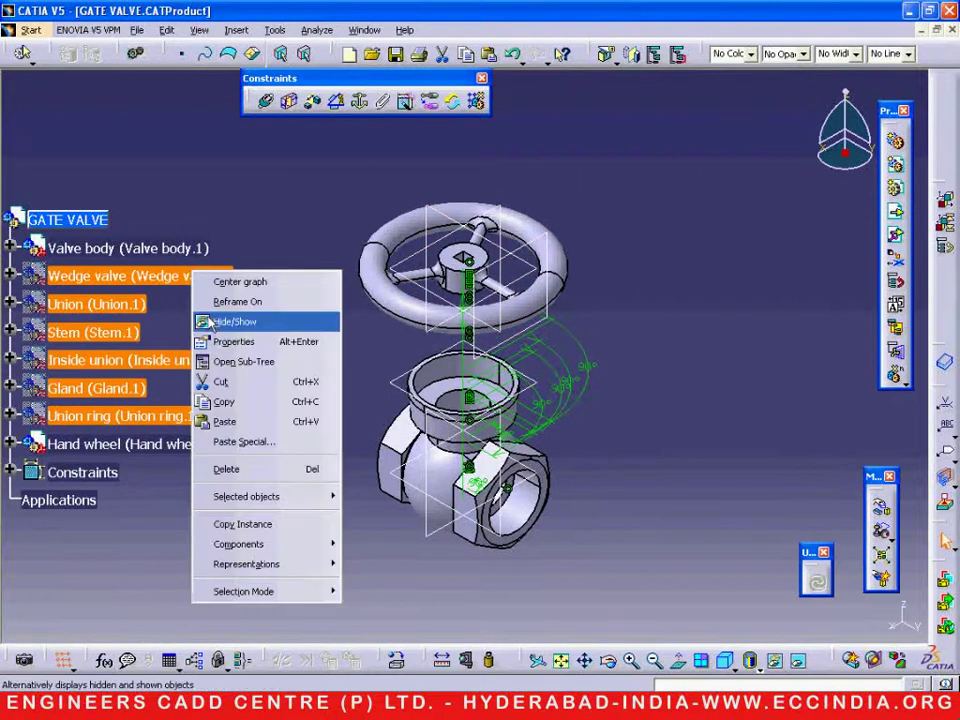
left_click(204, 320)
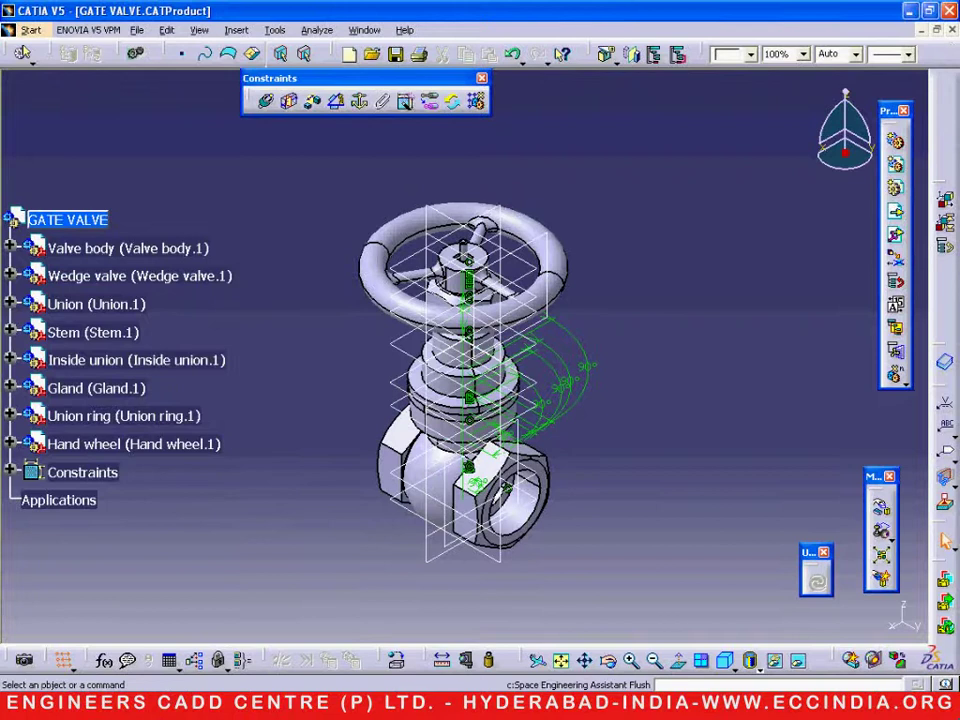
Switch to Adobe Reader and examine the sectional gate valve drawing on page 27 of Mech_Projects_SolidModeling.pdf, including the top of the stem.
key("alt+Tab")
scroll(424, 553, "up", 5)
scroll(424, 555, "up", 10)
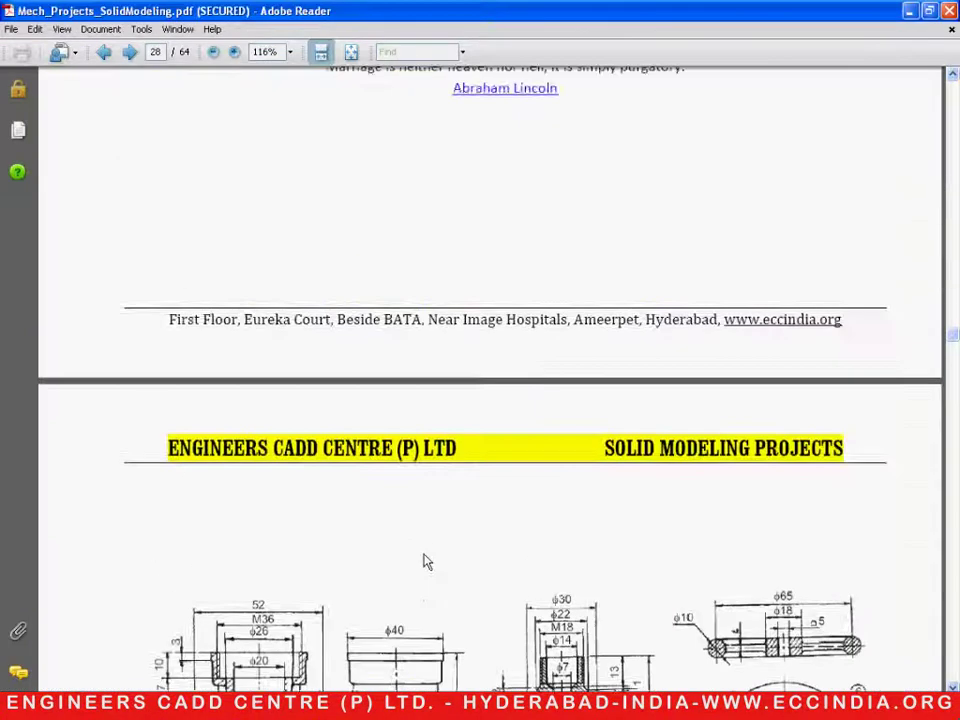
scroll(424, 558, "up", 3)
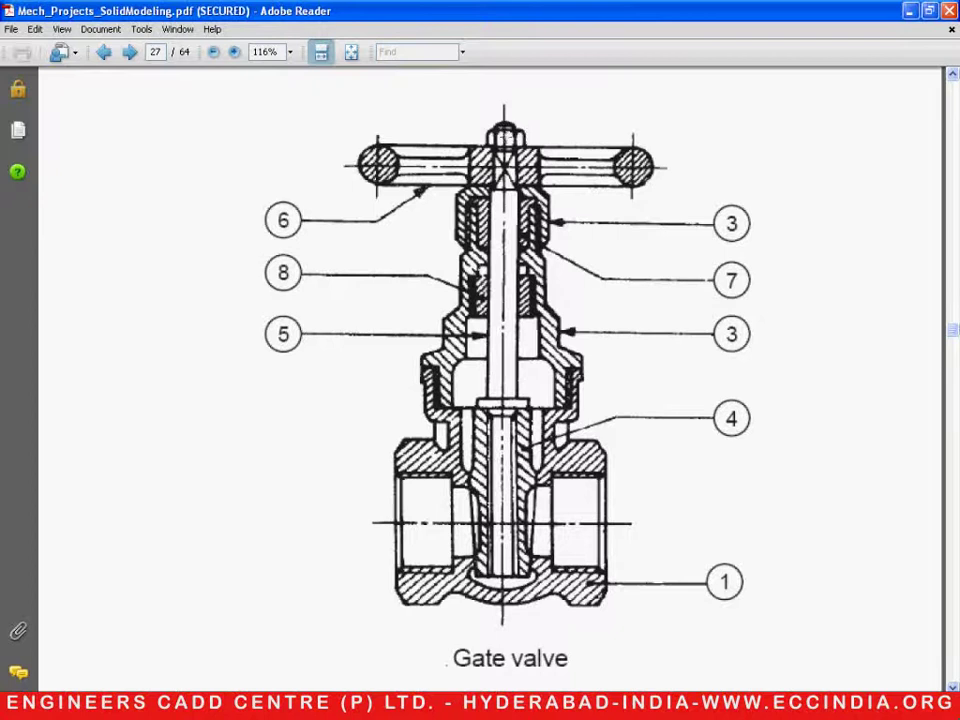
scroll(533, 298, "down", 17)
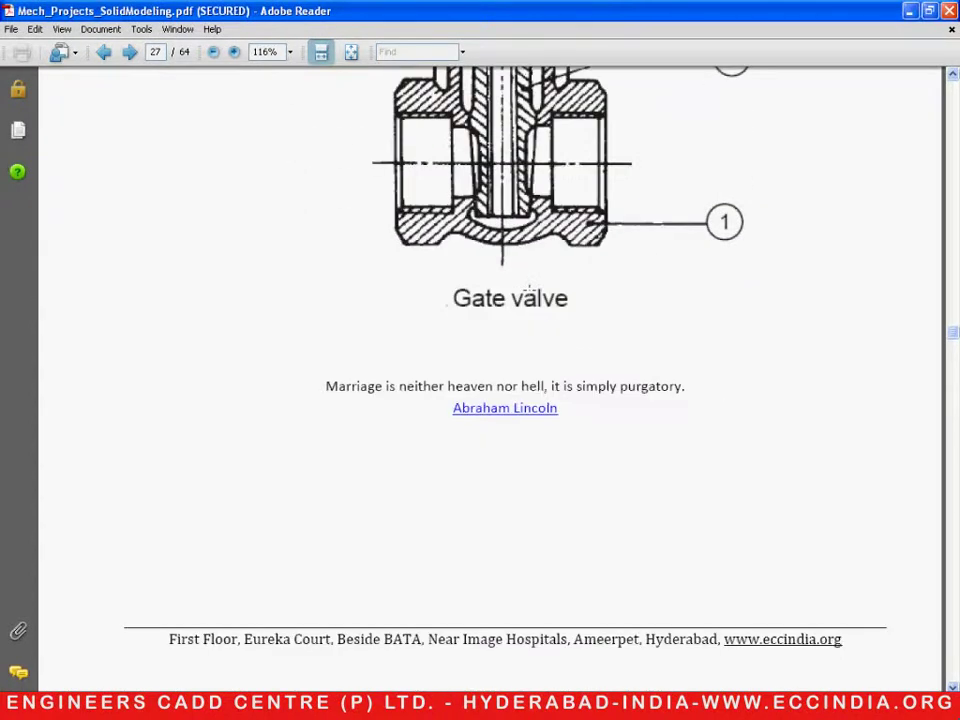
scroll(533, 298, "down", 4)
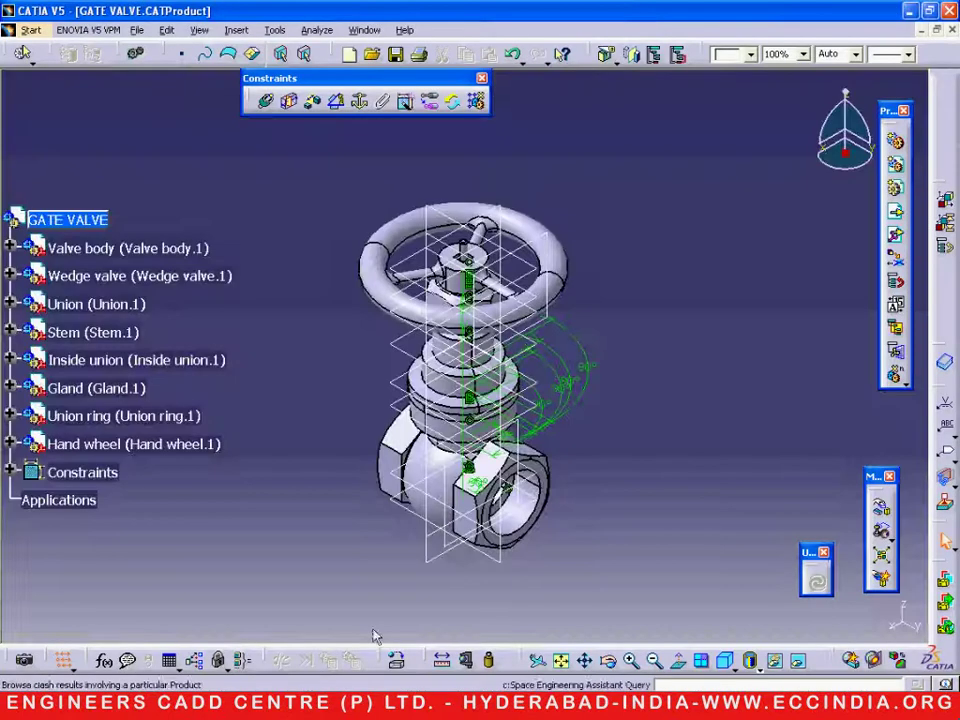
Back in CATIA, insert the existing component file 9 Nut into the GATE VALVE product.
left_click(897, 213)
left_click(104, 220)
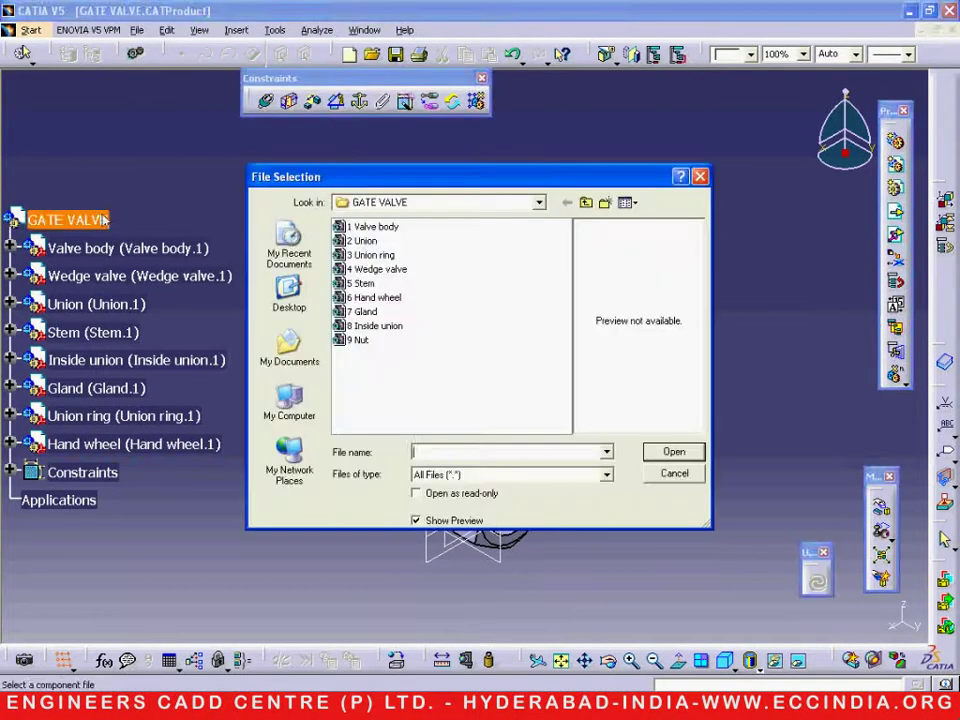
left_click(358, 341)
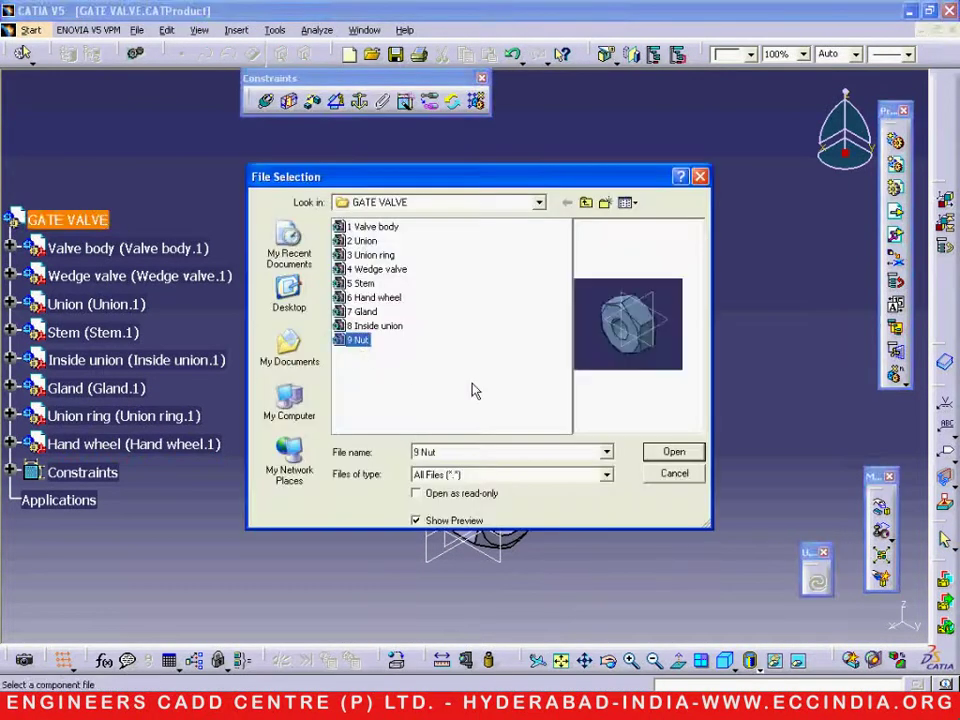
left_click(663, 455)
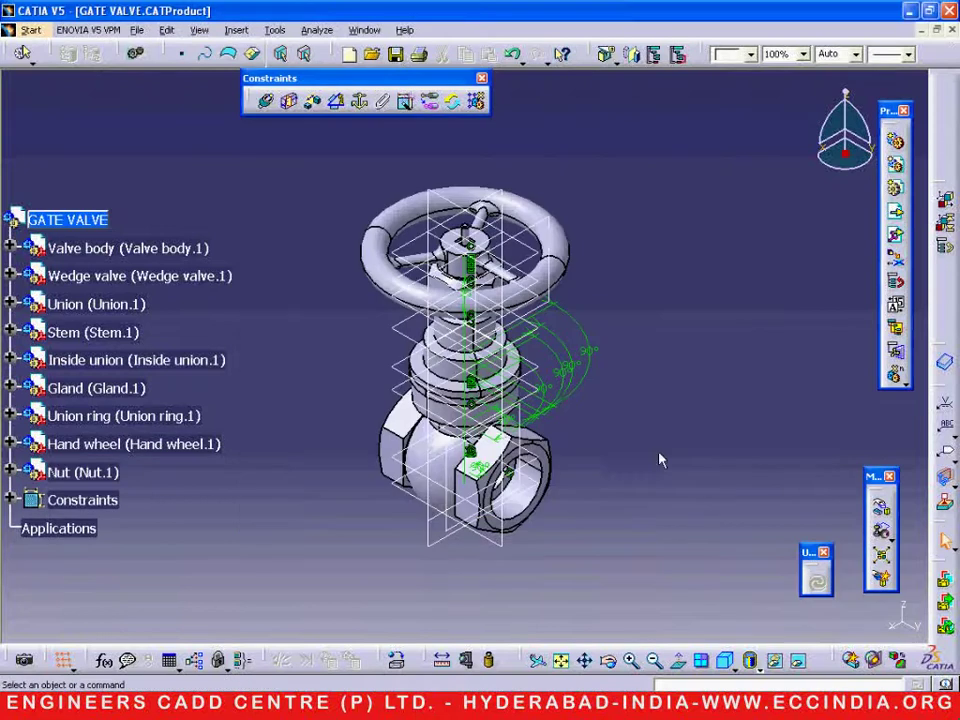
Hide the valve body and every other component except the nut.
left_click(222, 447)
left_click(203, 277, "shift")
right_click(203, 277)
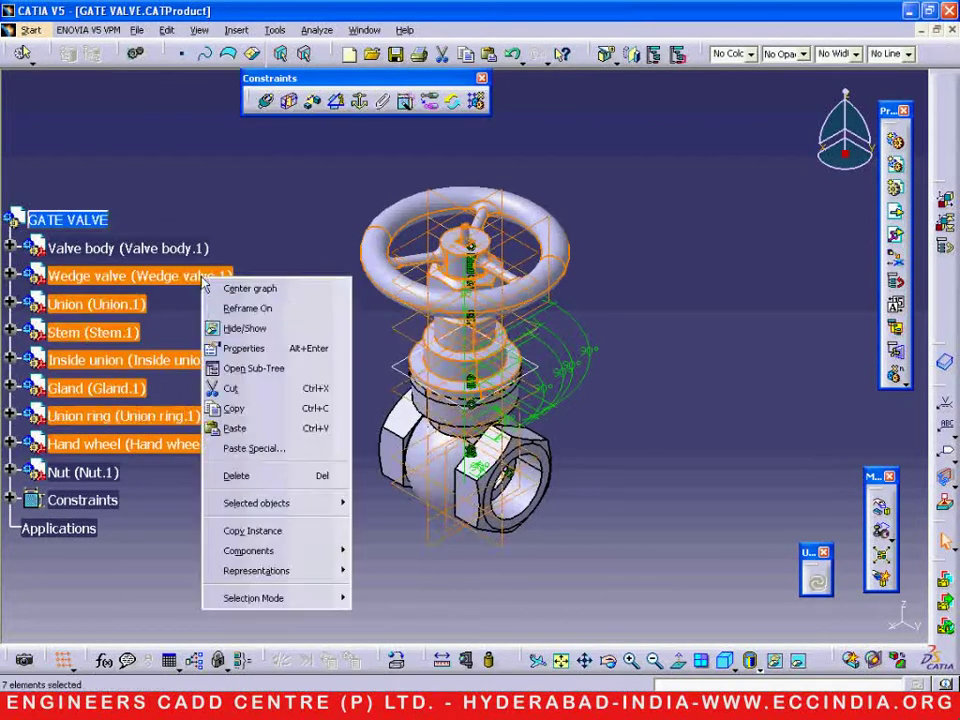
left_click(226, 326)
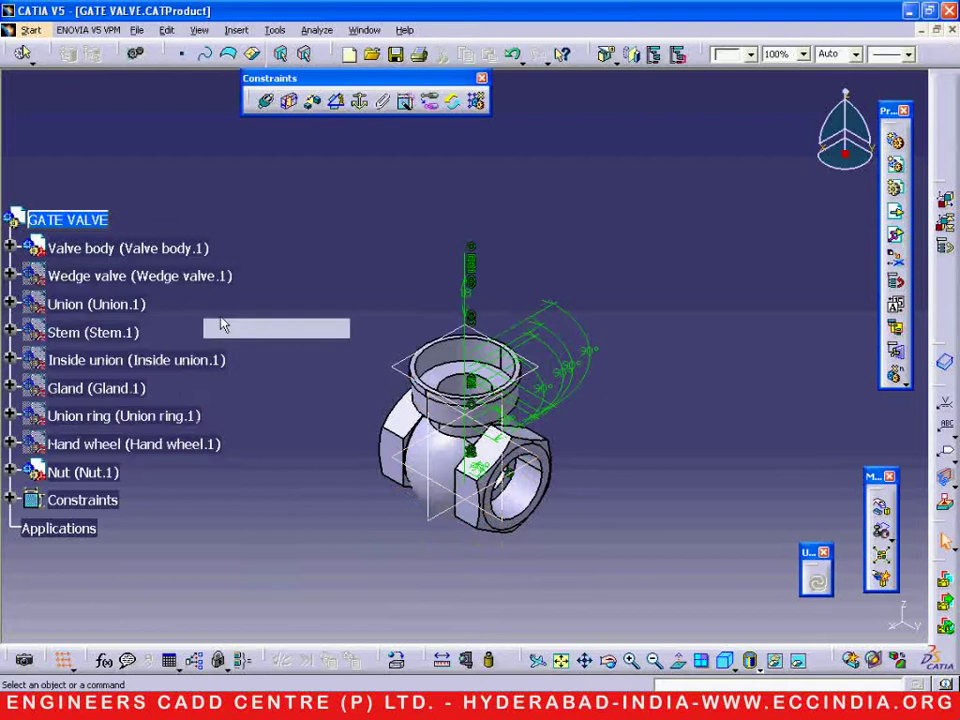
right_click(183, 250)
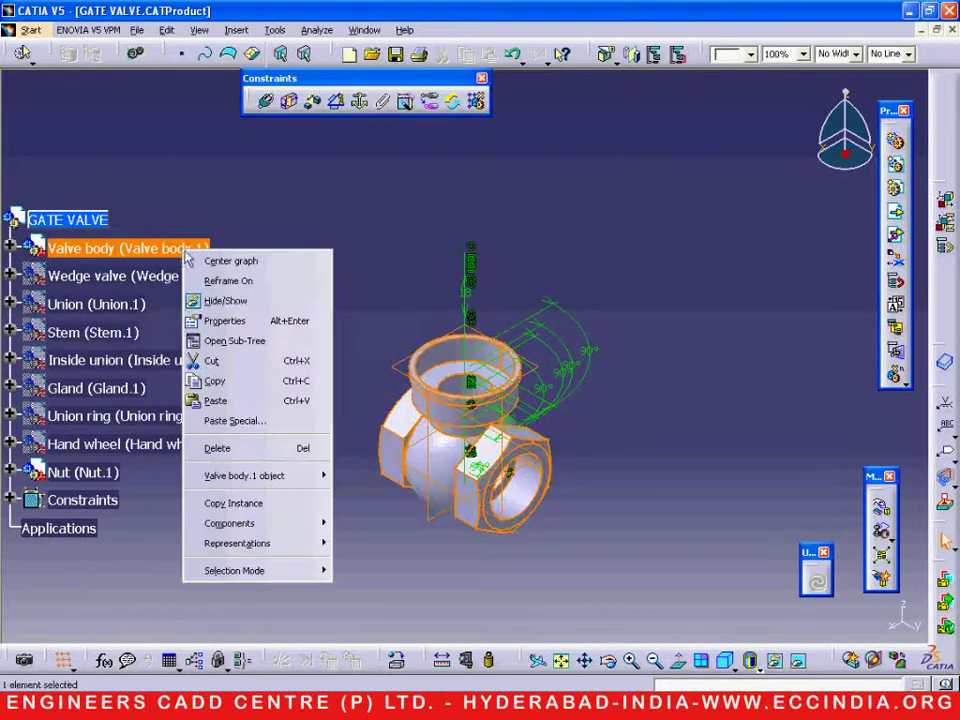
left_click(217, 302)
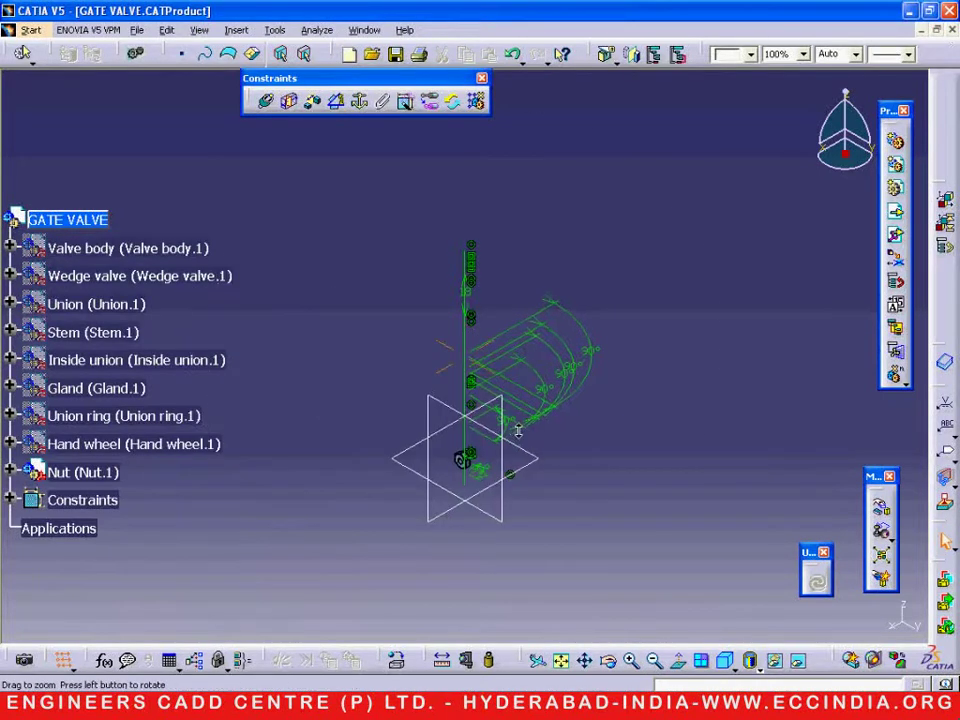
Move the nut up along the Z axis past the constraint symbols, and shift it sideways along the X axis.
middle_click_drag(518, 430, 522, 410)
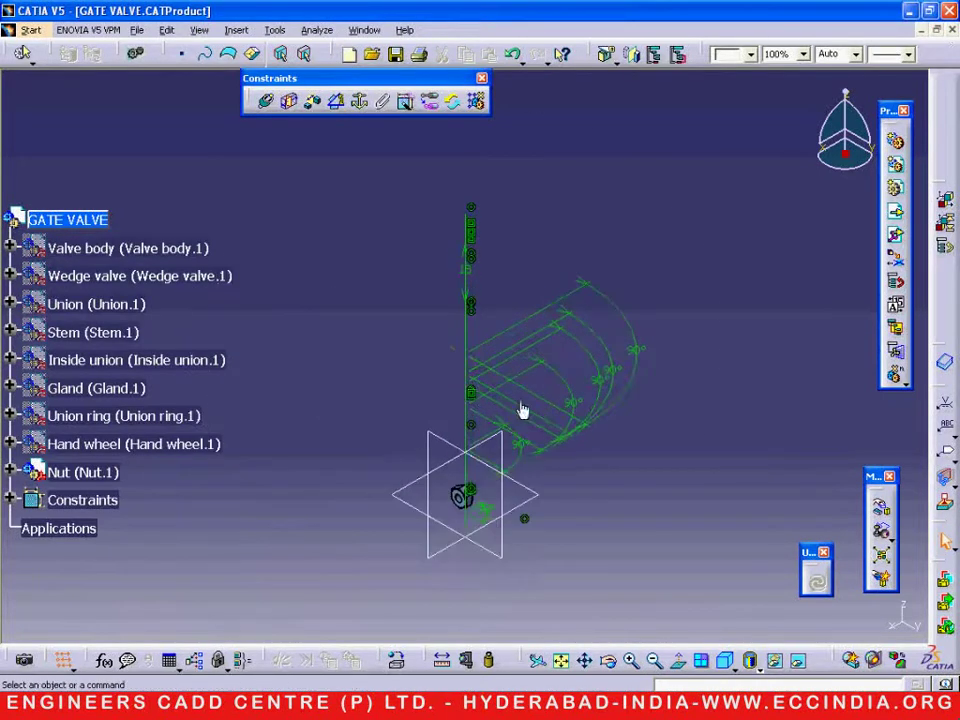
left_click(880, 510)
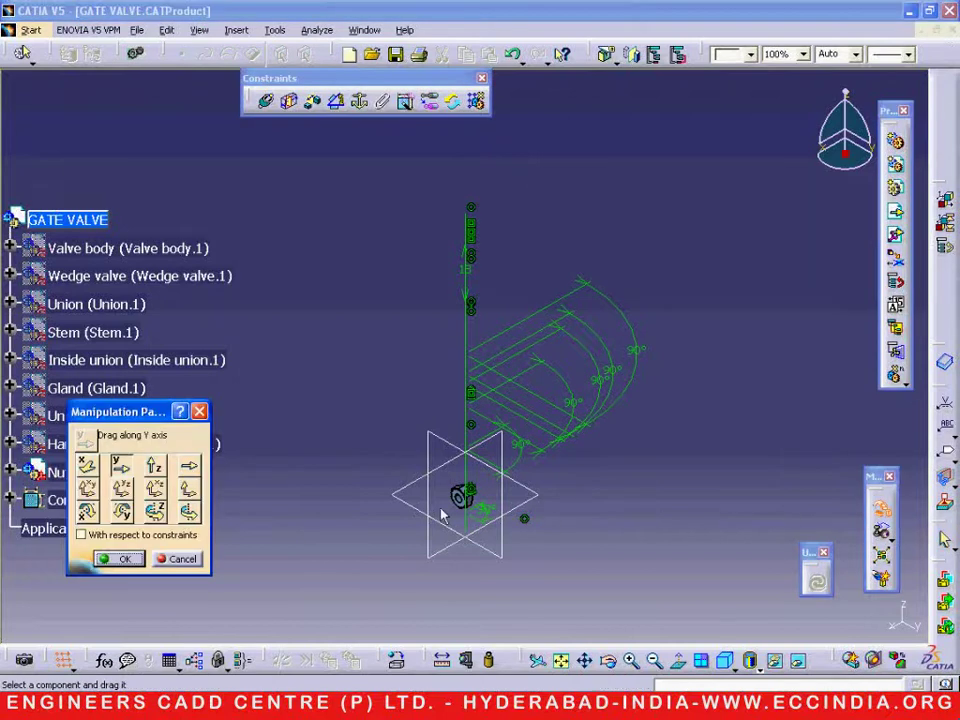
left_click(153, 465)
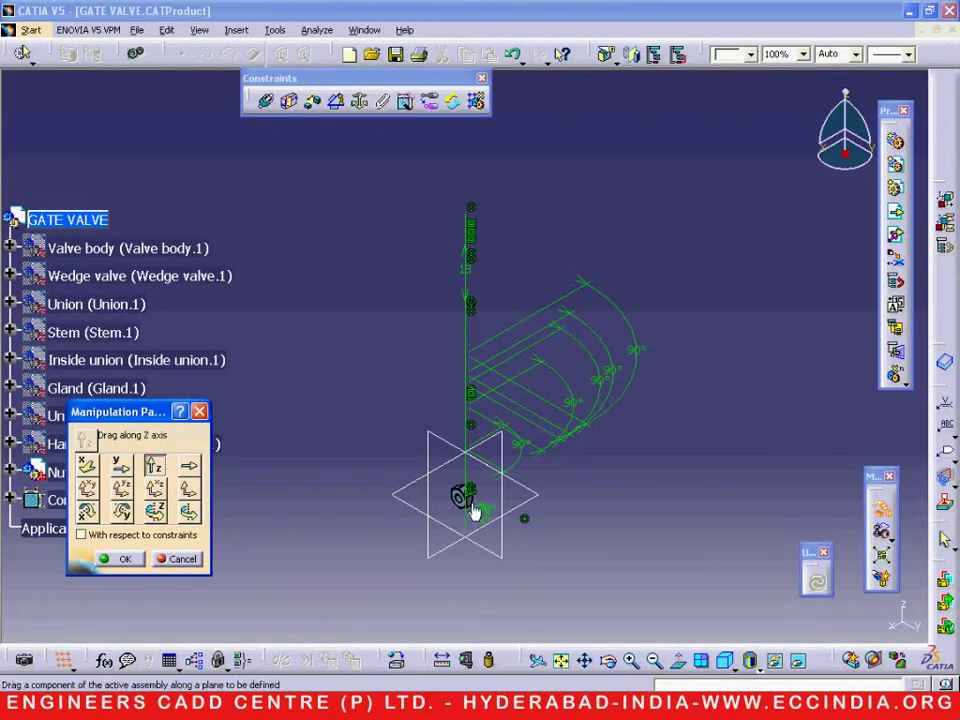
left_click_drag(461, 497, 426, 170)
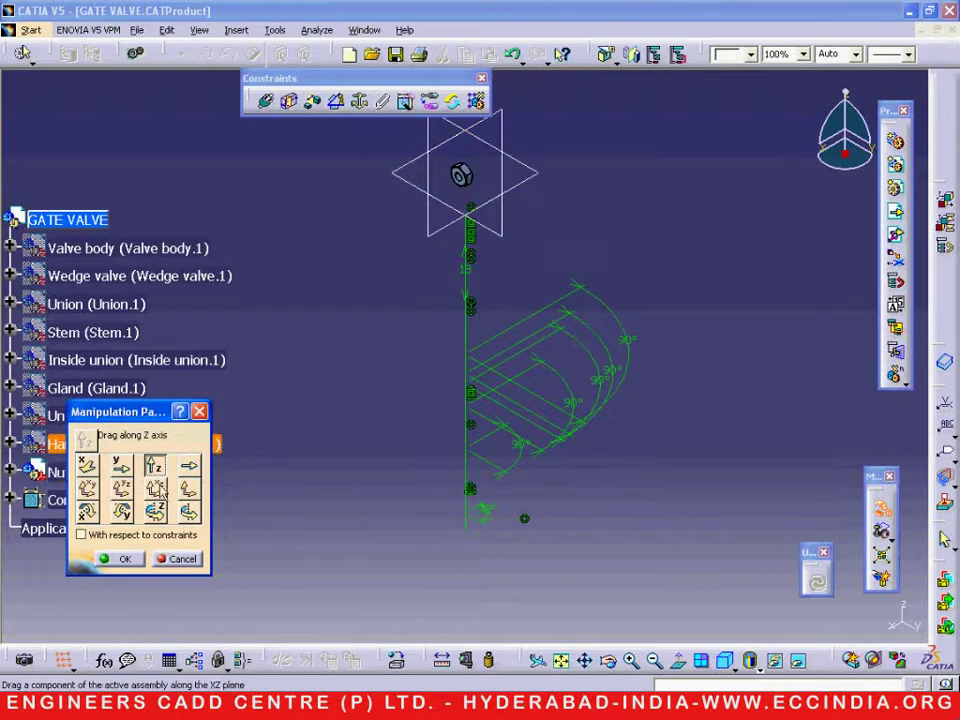
left_click(86, 465)
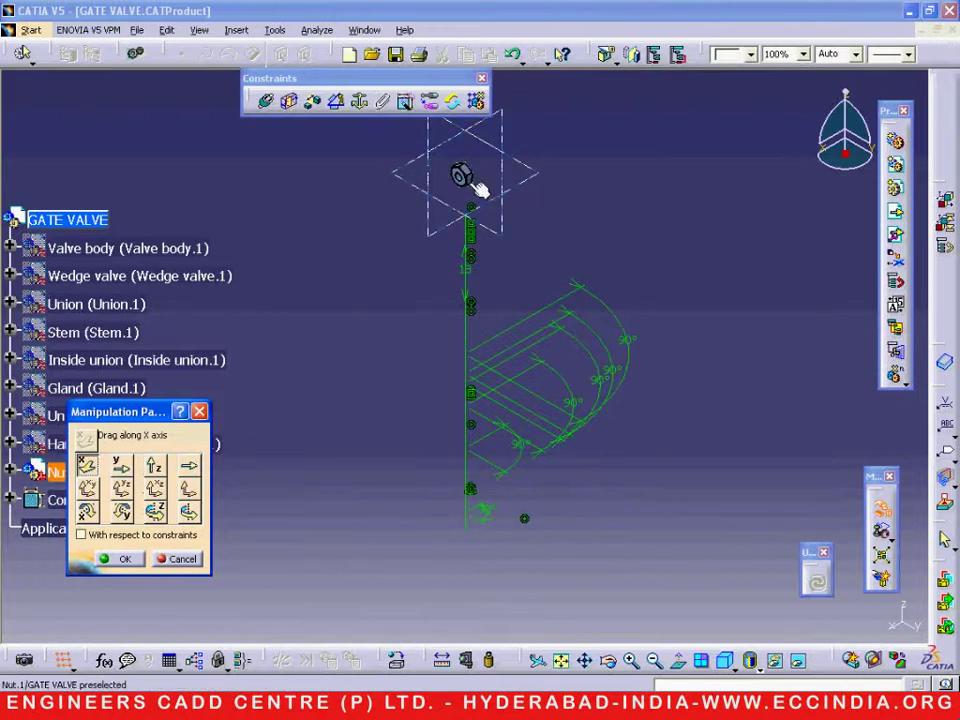
left_click_drag(470, 186, 377, 221)
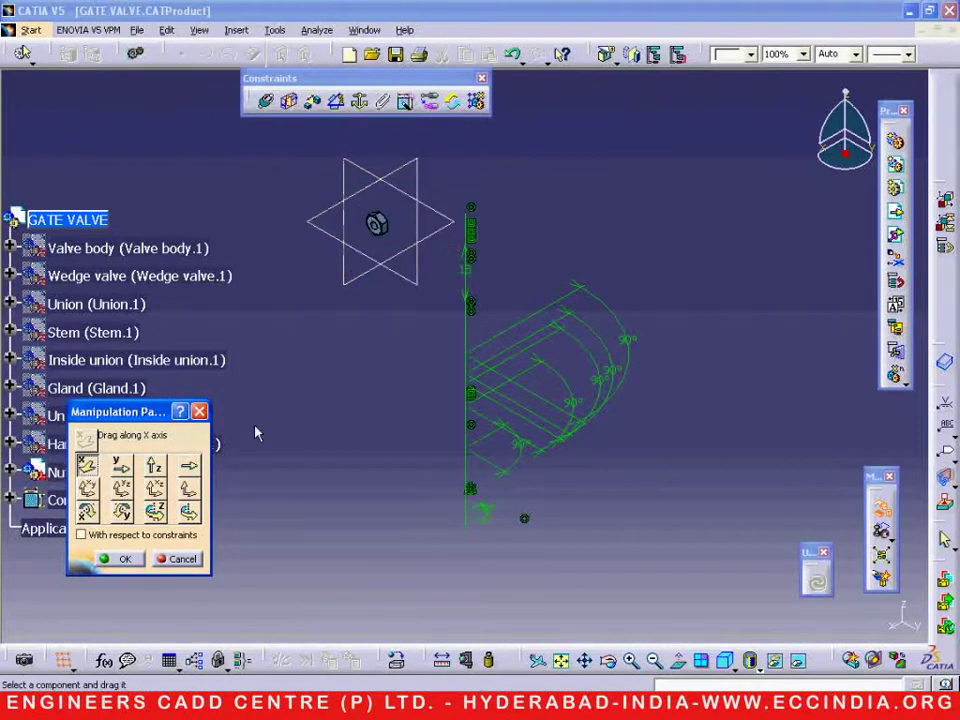
left_click(125, 558)
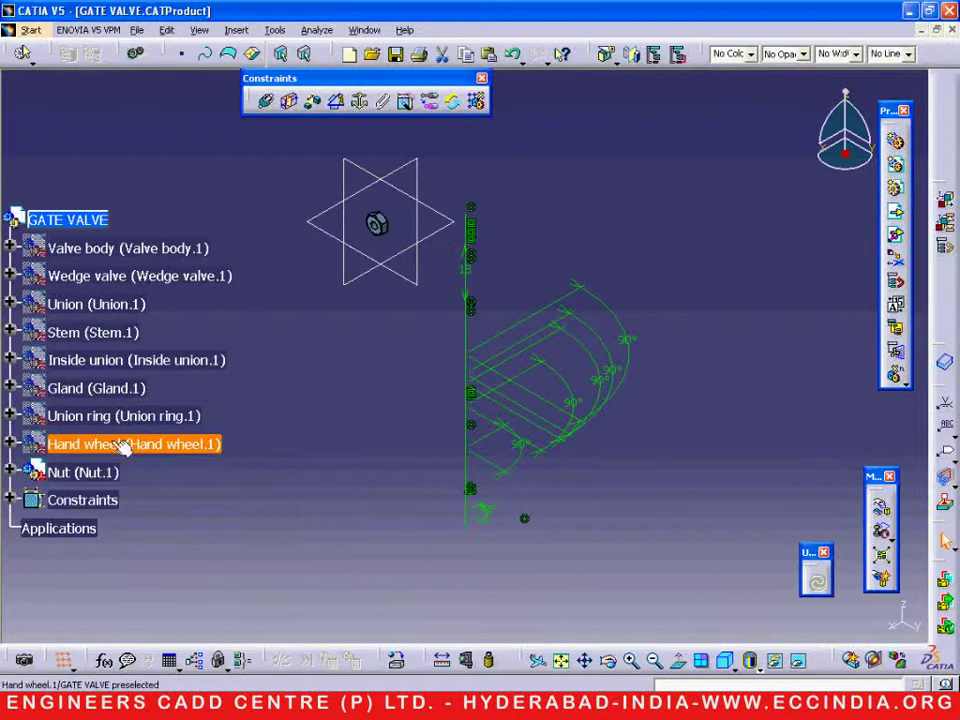
Show all hidden components again, from the valve body through the hand wheel.
left_click(141, 251, "shift")
right_click(137, 258)
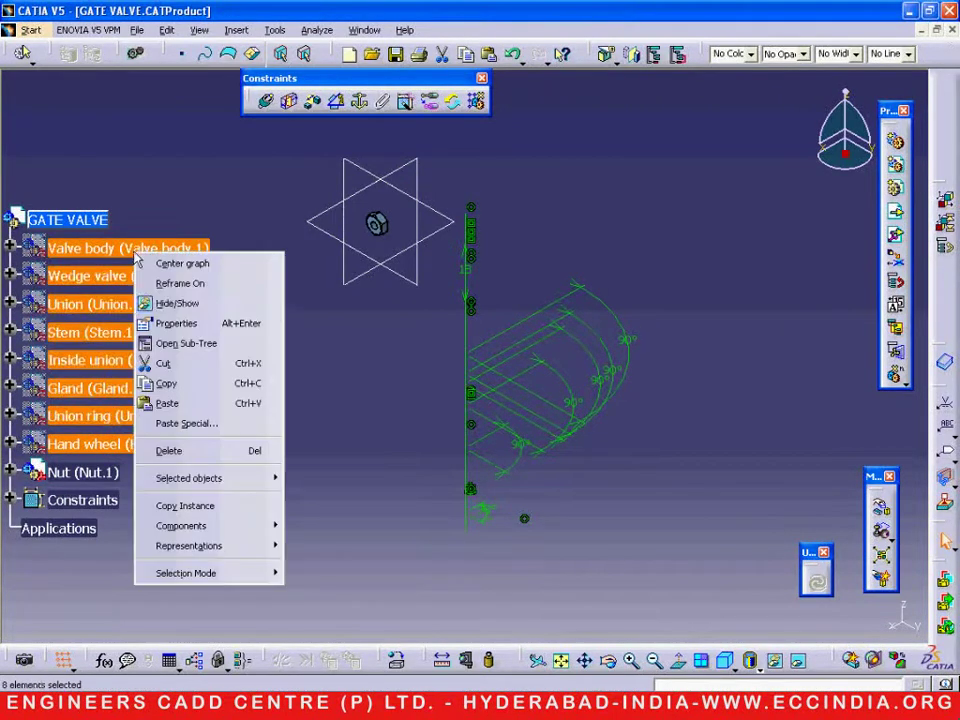
left_click(185, 303)
middle_click_drag(354, 313, 411, 343)
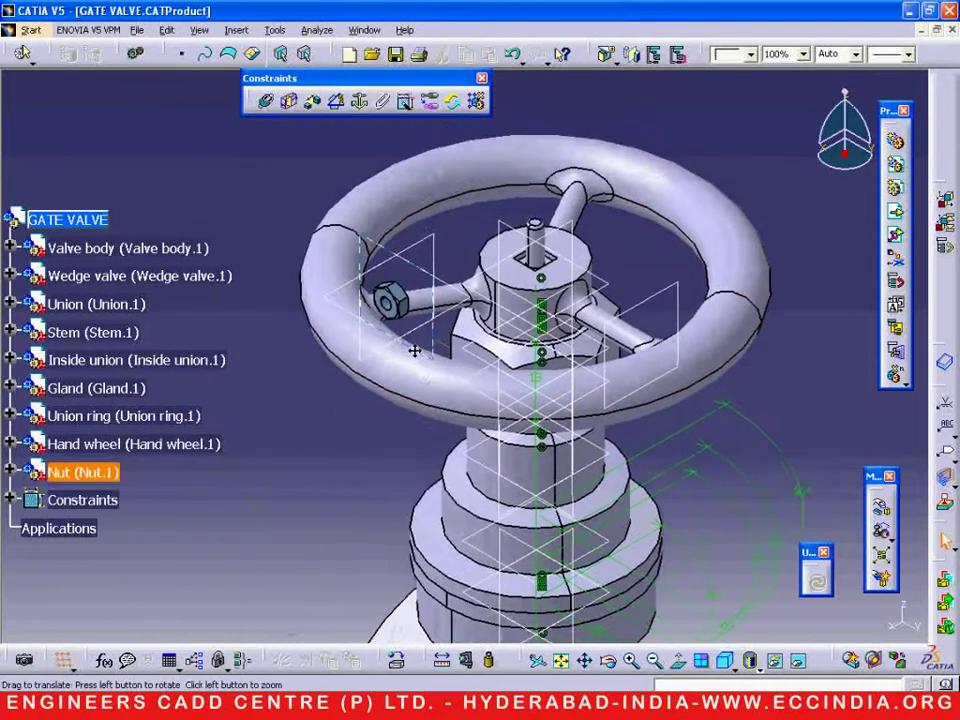
Raise the nut along the Z axis until it sits clear above the hand wheel's rim.
left_click(879, 508)
left_click(154, 465)
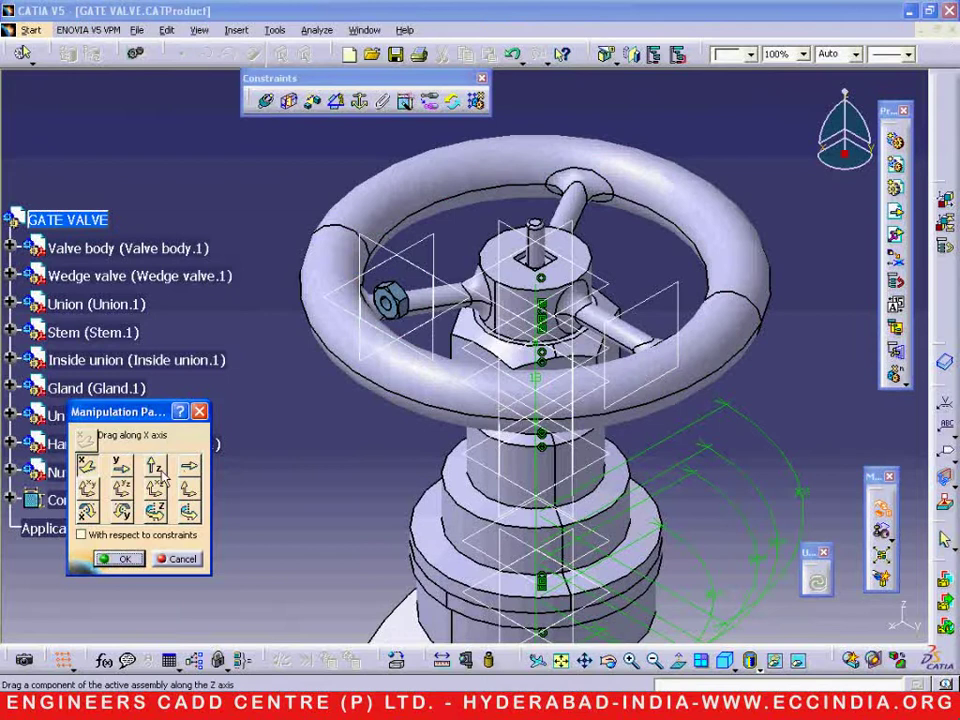
left_click_drag(378, 310, 372, 193)
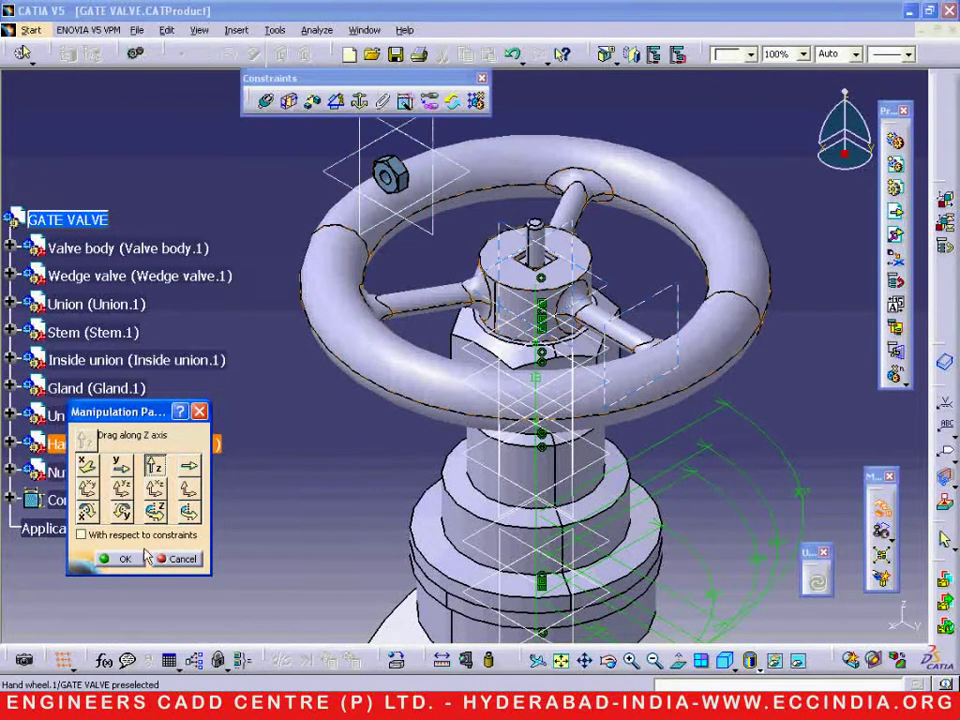
left_click(118, 558)
middle_click_drag(362, 393, 322, 445)
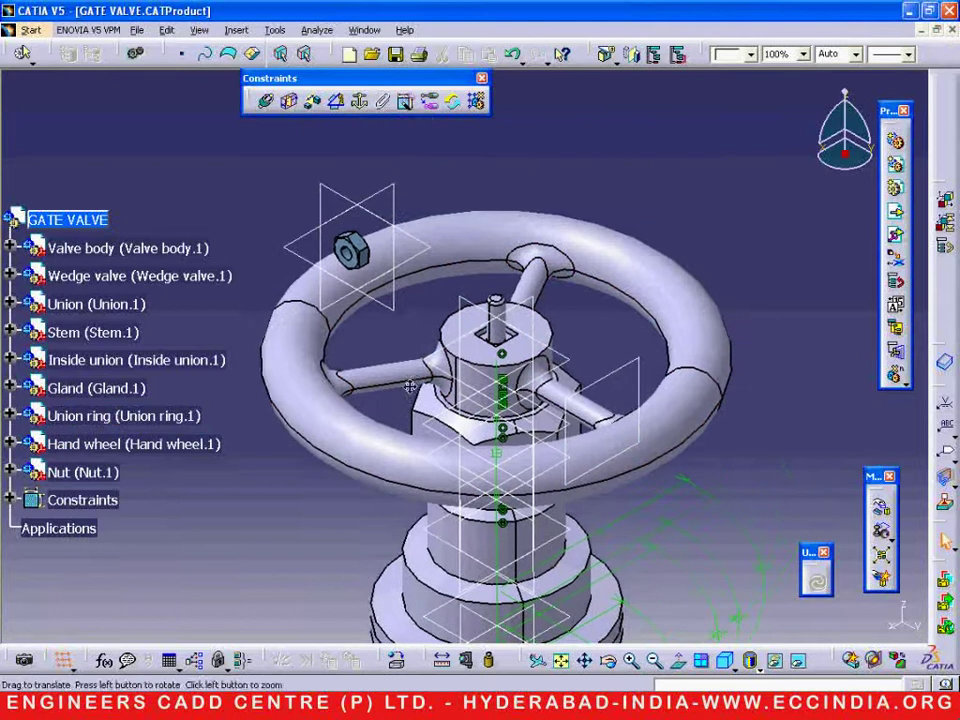
Add a coincidence constraint between the stem's axis and the nut's hole axis.
left_click(266, 100)
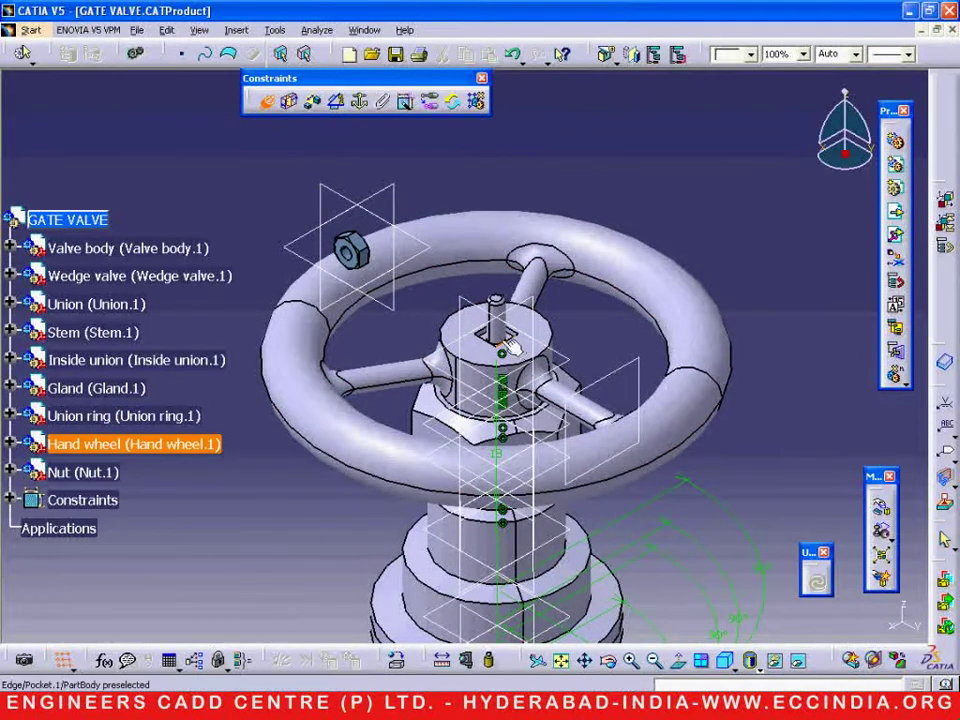
left_click(497, 305)
middle_click_drag(383, 276, 324, 234)
left_click(285, 230)
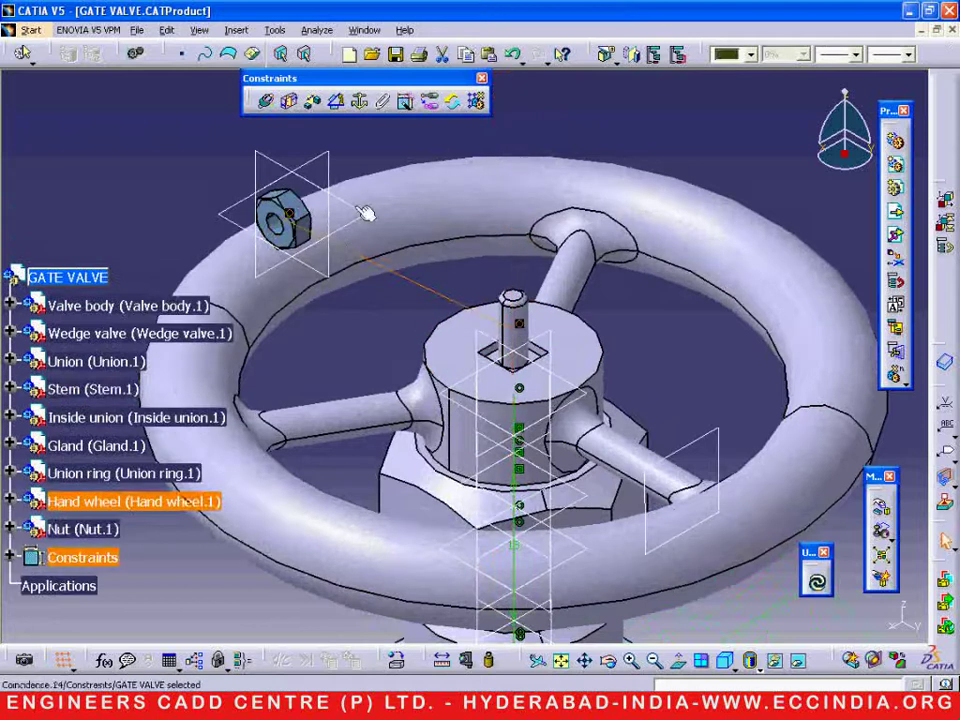
Add a contact constraint between the nut's flat end face and the top face of the hand wheel hub.
left_click(291, 104)
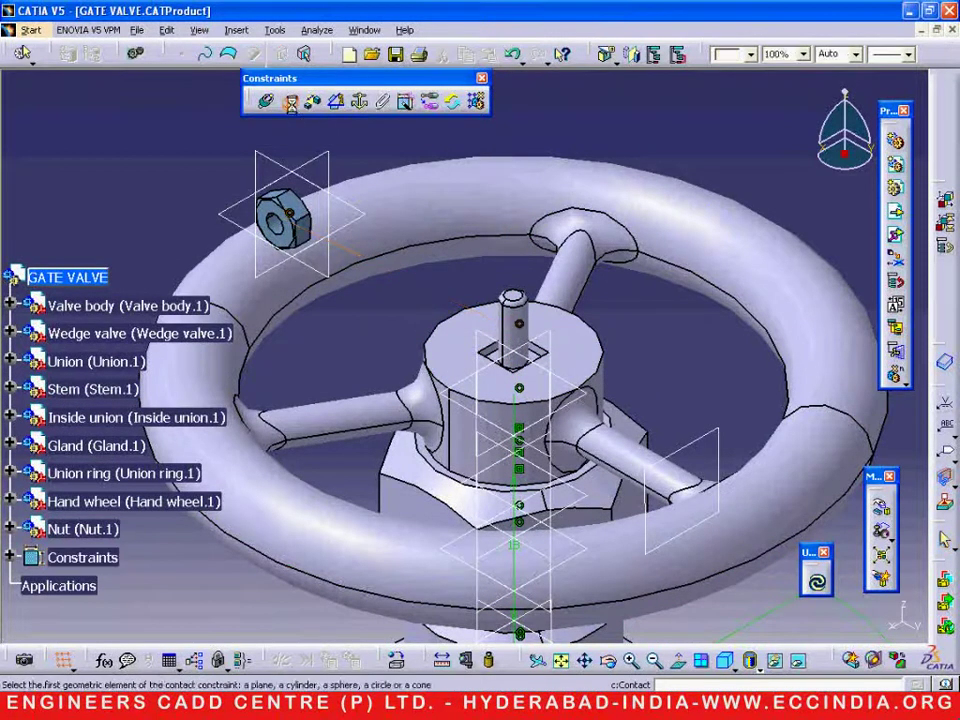
left_click(285, 213)
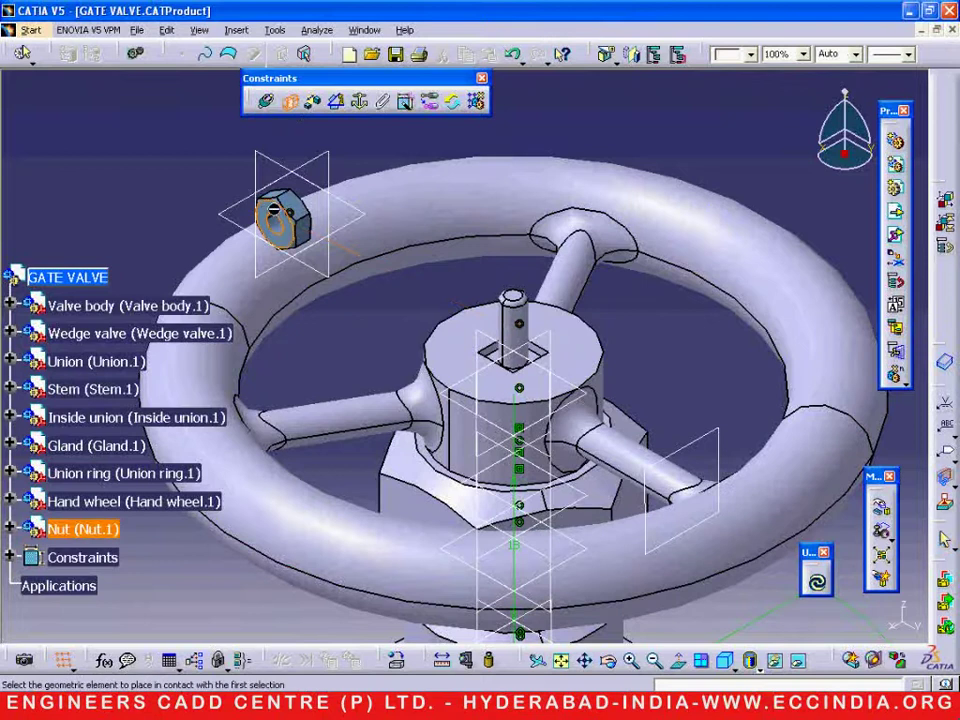
left_click(482, 358)
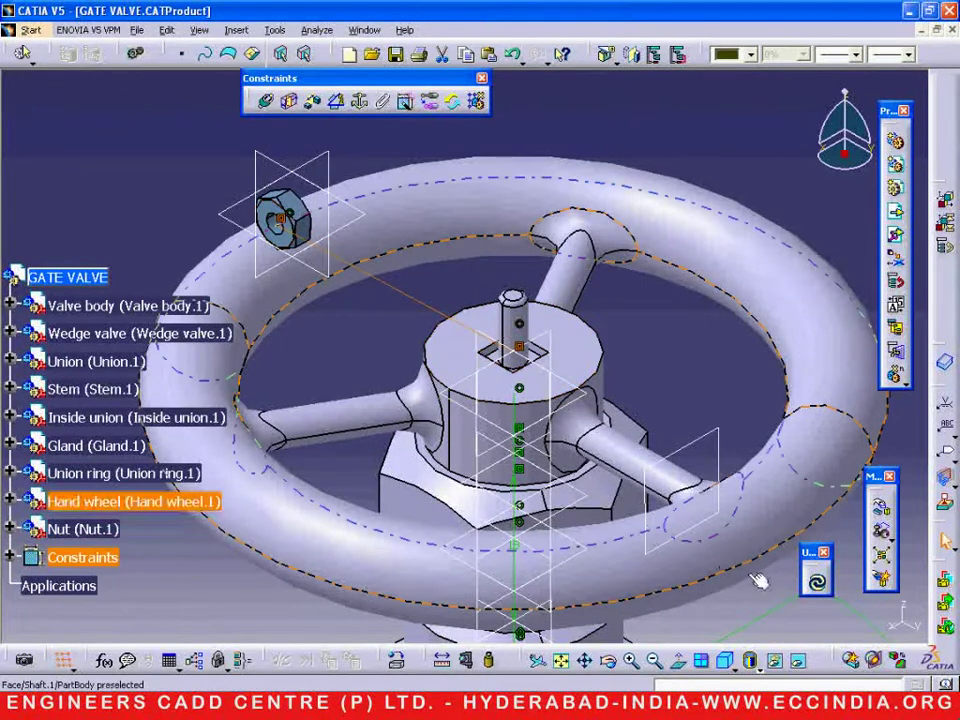
Update the assembly to apply the nut's new constraints, and analyse the nut's remaining degrees of freedom.
left_click(815, 581)
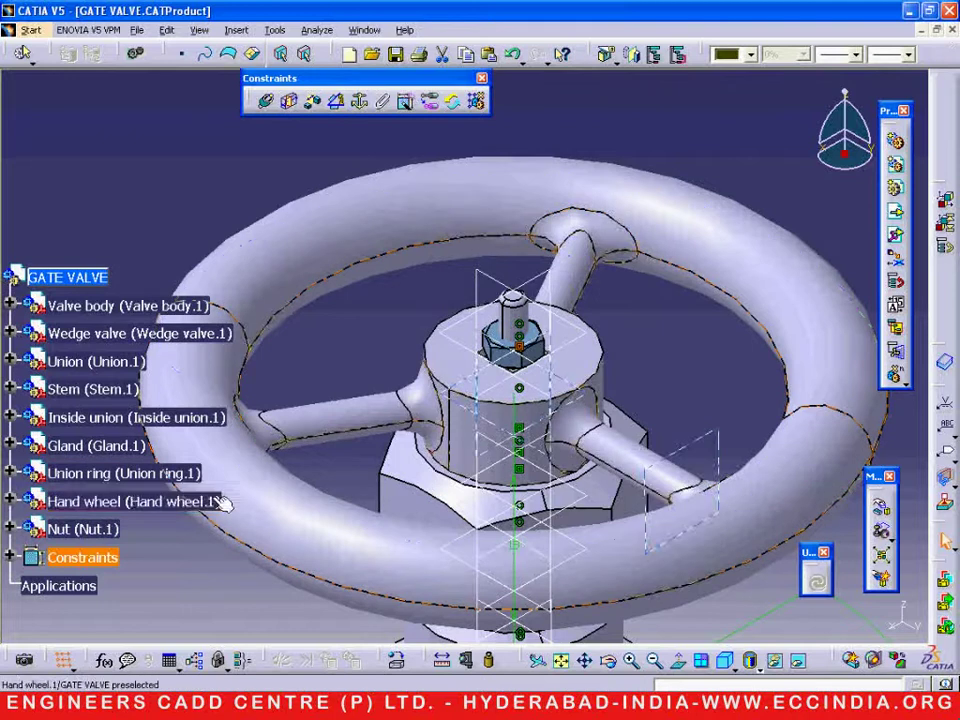
right_click(110, 530)
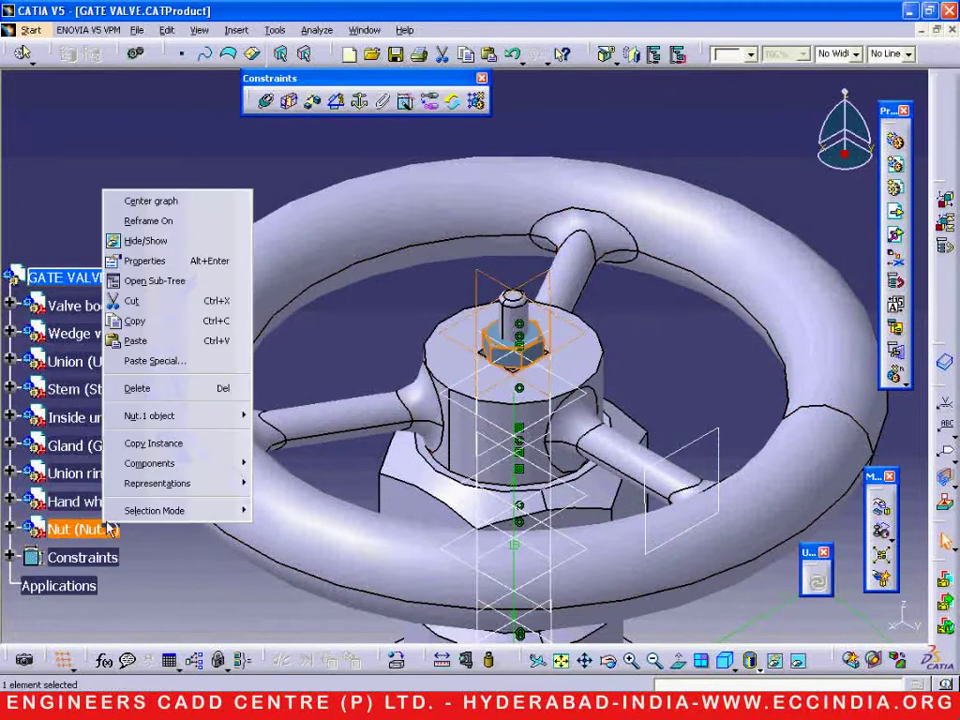
mouse_move(200, 415)
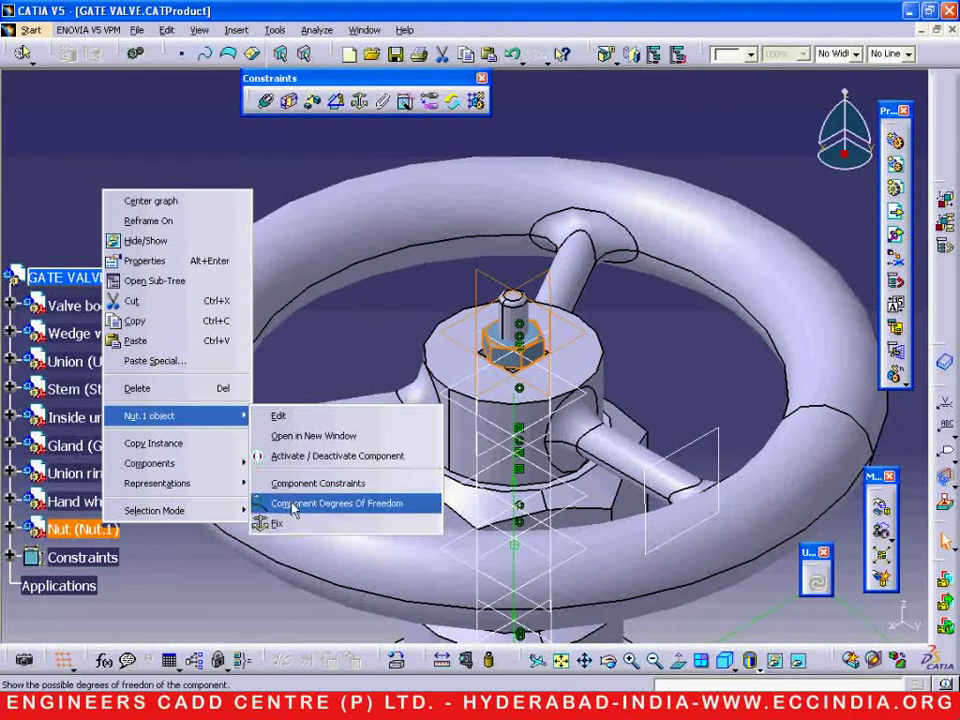
left_click(292, 503)
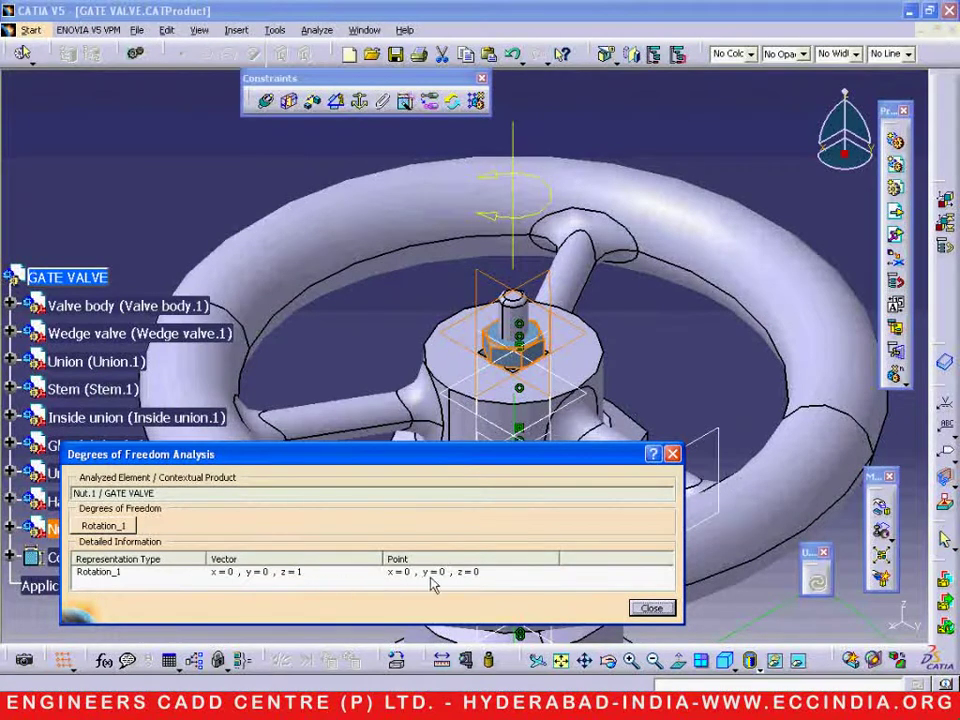
left_click(652, 609)
left_click(652, 608, "ctrl")
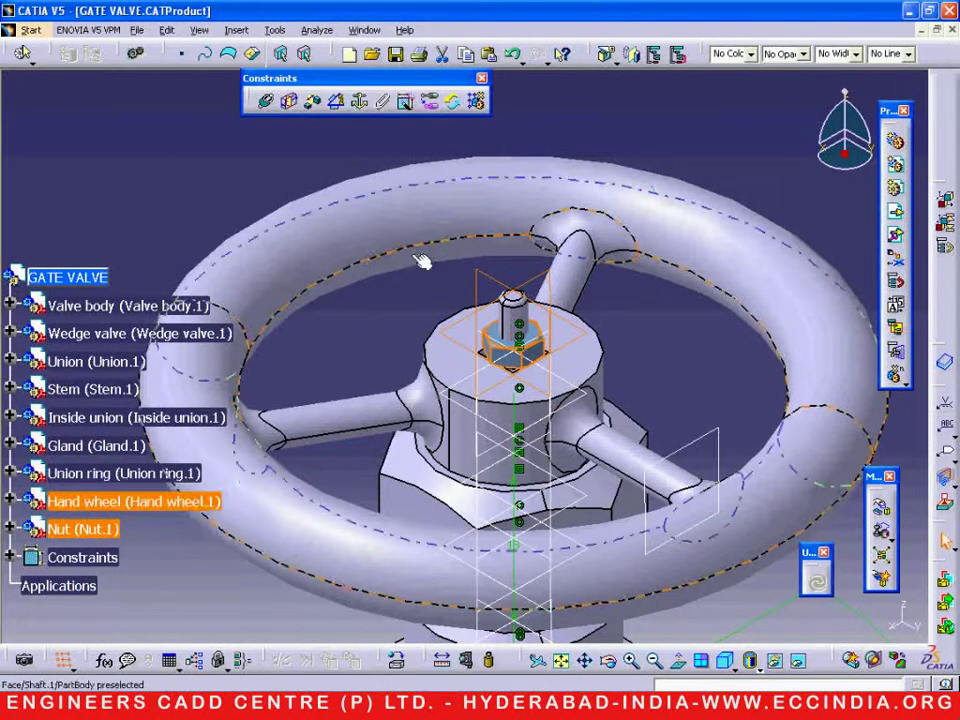
Repeat the degrees-of-freedom analysis of the nut to inspect the axis of its free motion above the stem.
middle_click_drag(422, 261, 300, 210)
left_click(326, 226, "ctrl")
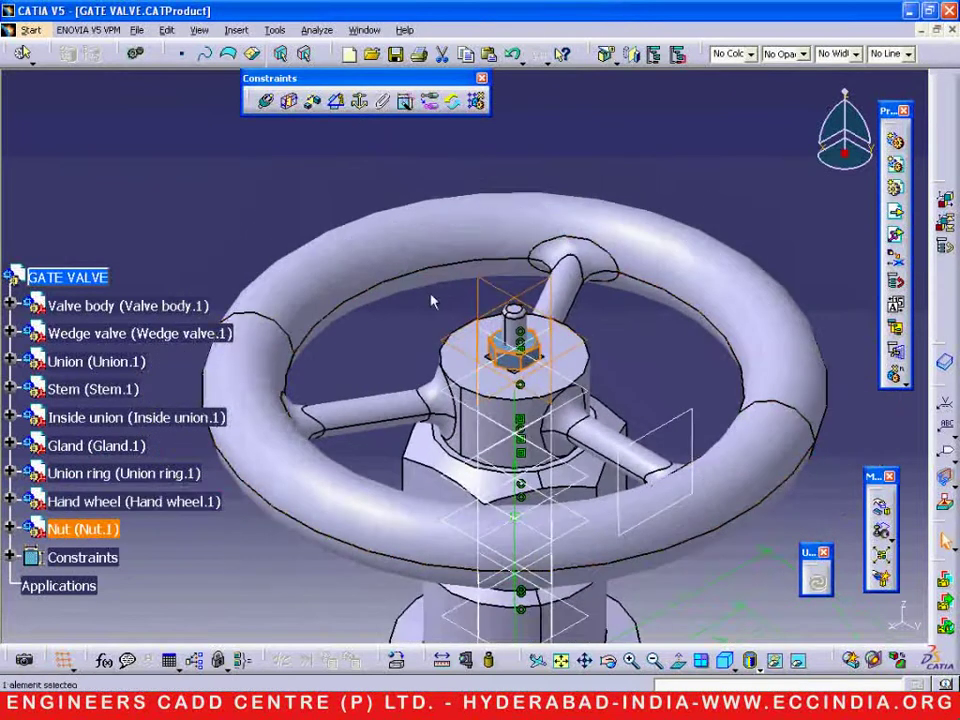
right_click(118, 530)
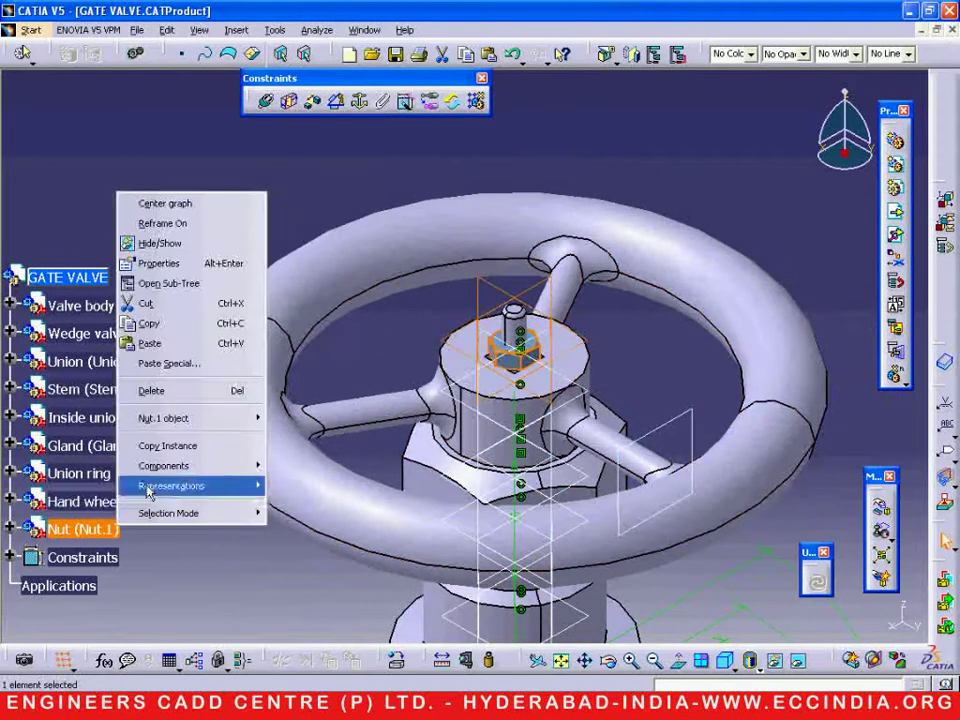
mouse_move(153, 425)
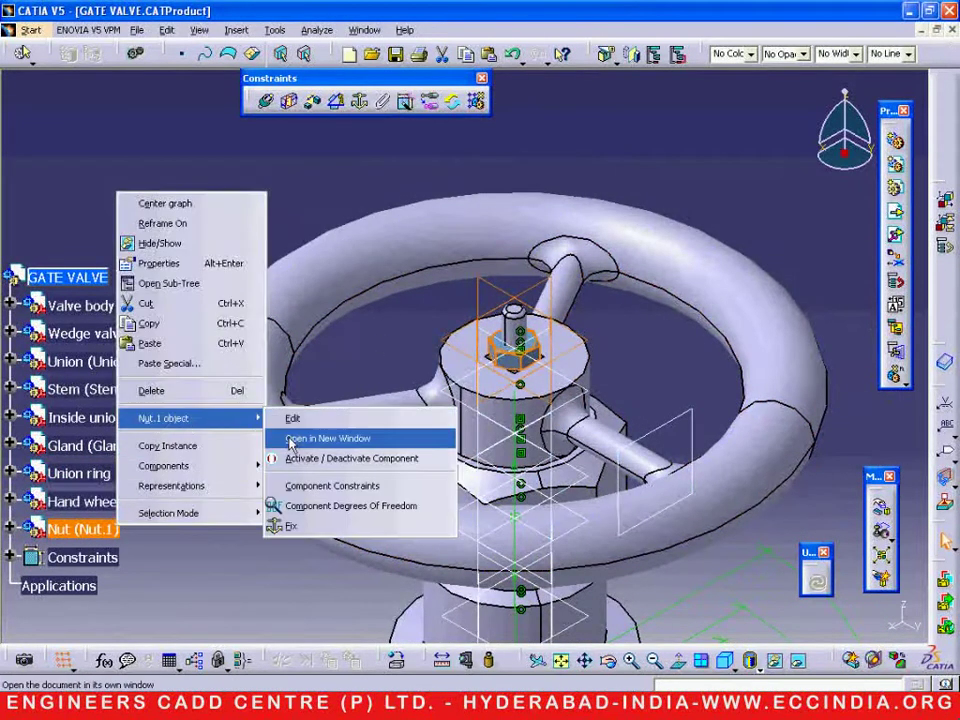
left_click(298, 506)
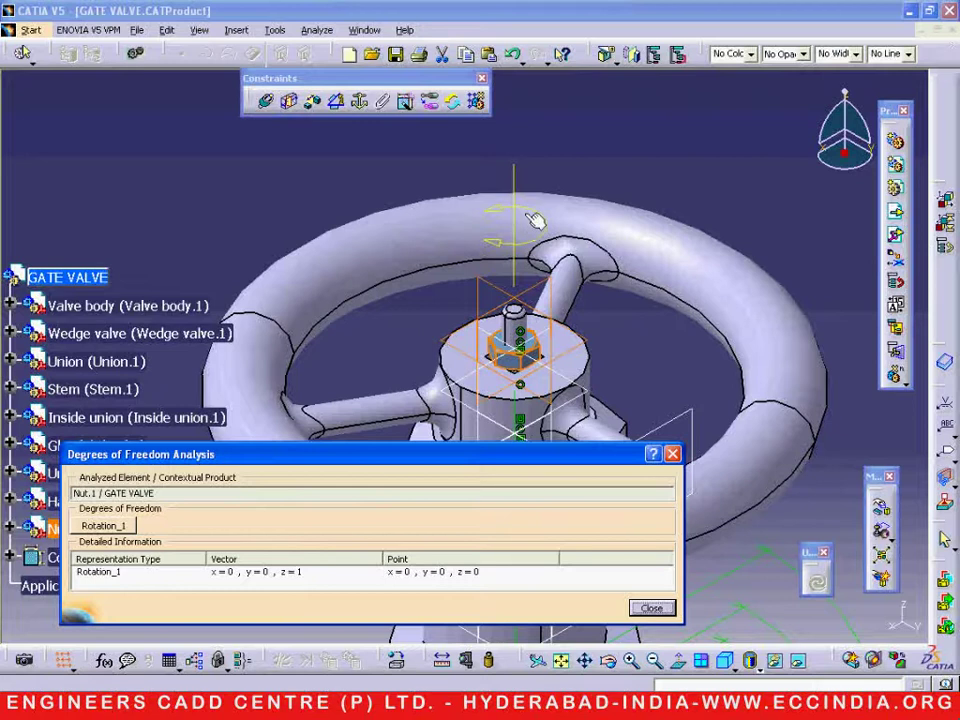
left_click(652, 608)
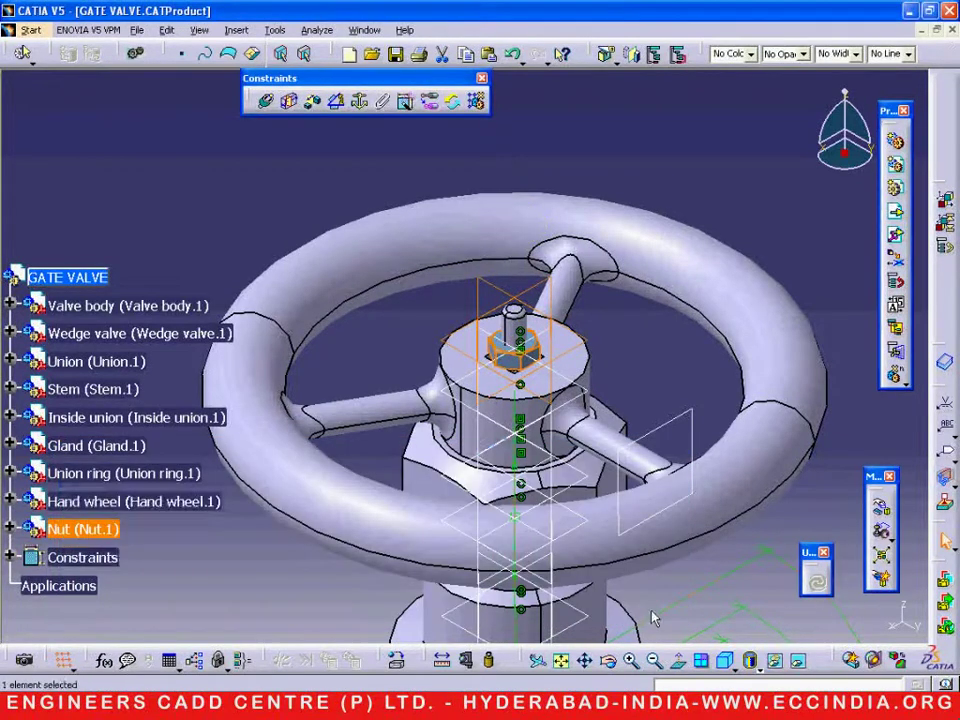
Hide all components from the wedge valve through the hand wheel, leaving only the valve body and the nut shown.
left_click(561, 660)
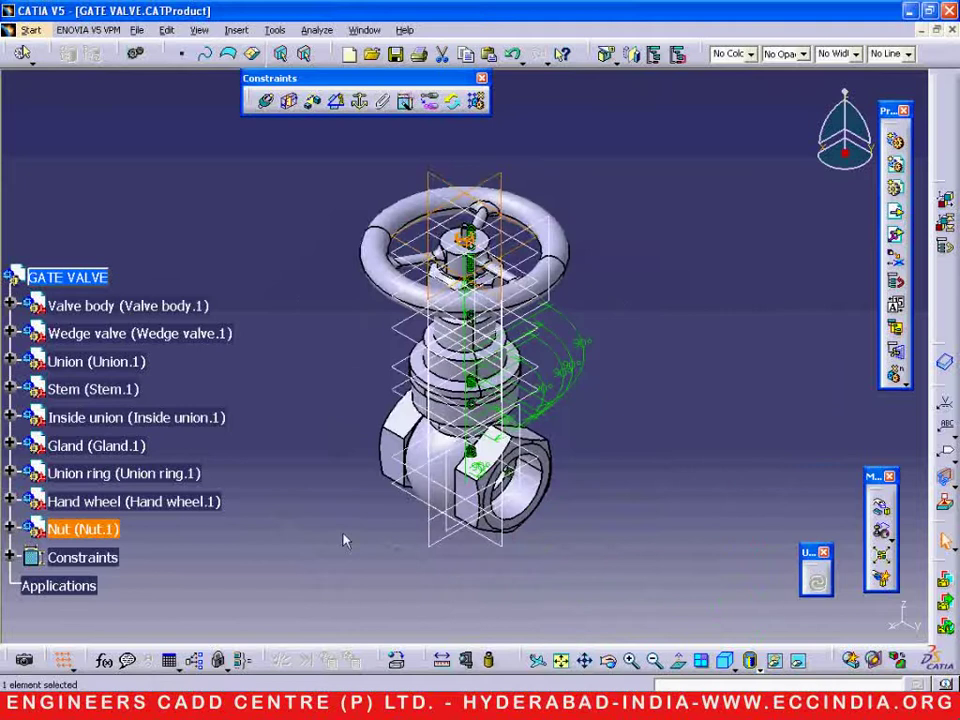
left_click(343, 540)
left_click(207, 503, "shift")
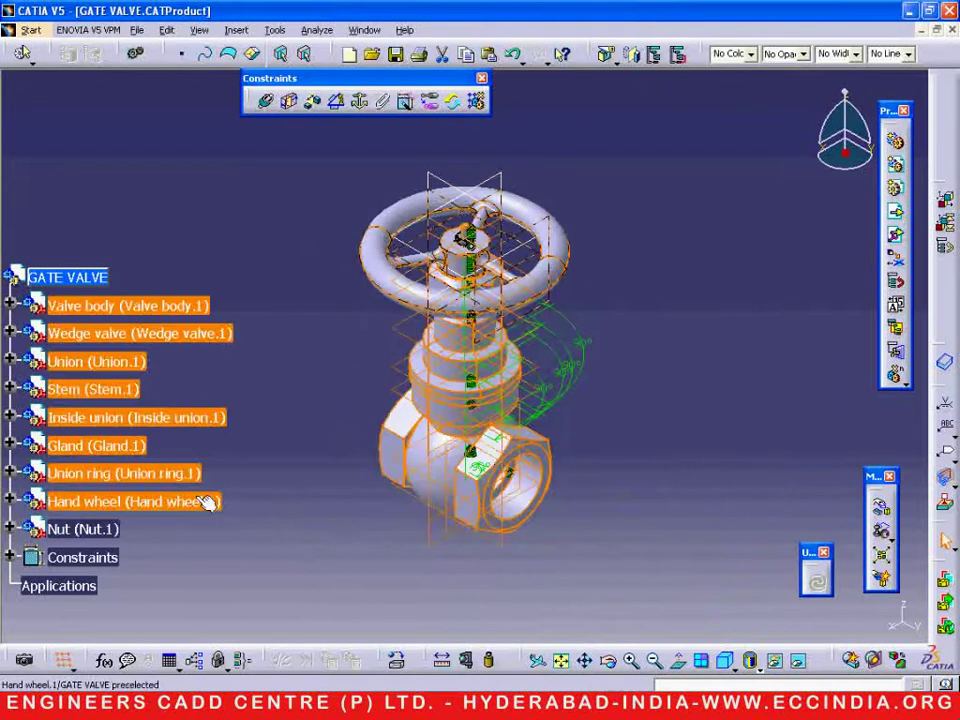
left_click(175, 338)
left_click(121, 501, "shift")
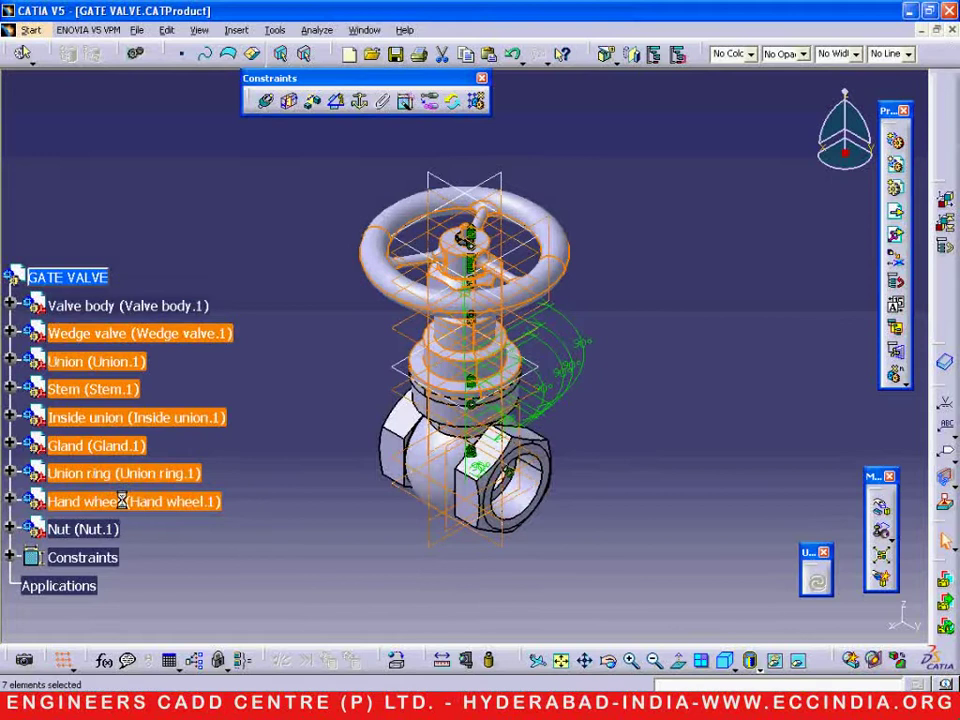
right_click(113, 337)
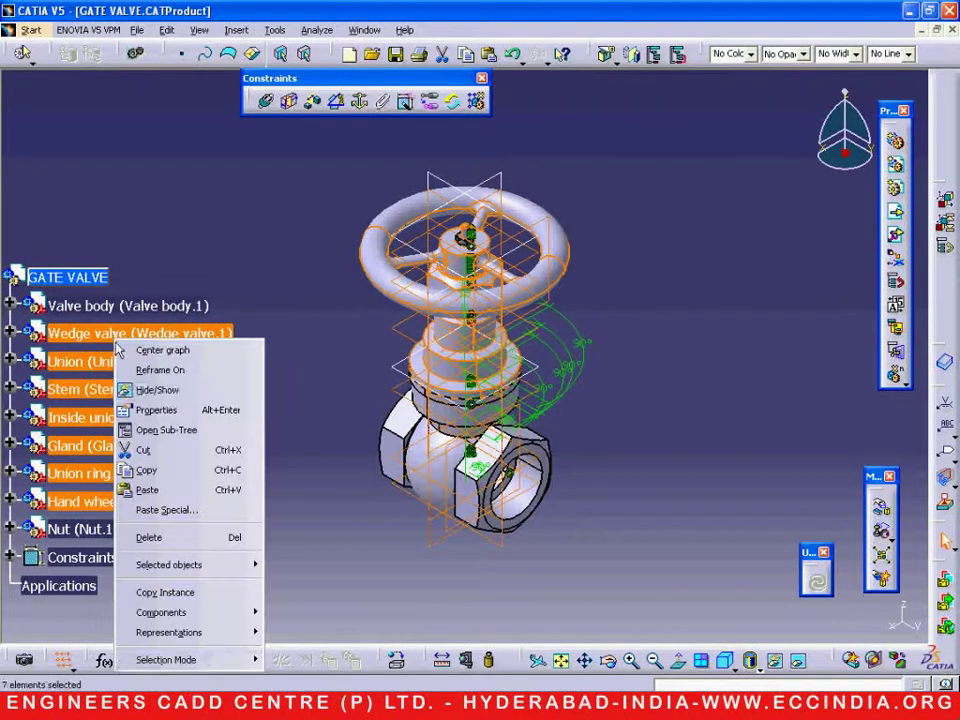
left_click(165, 399)
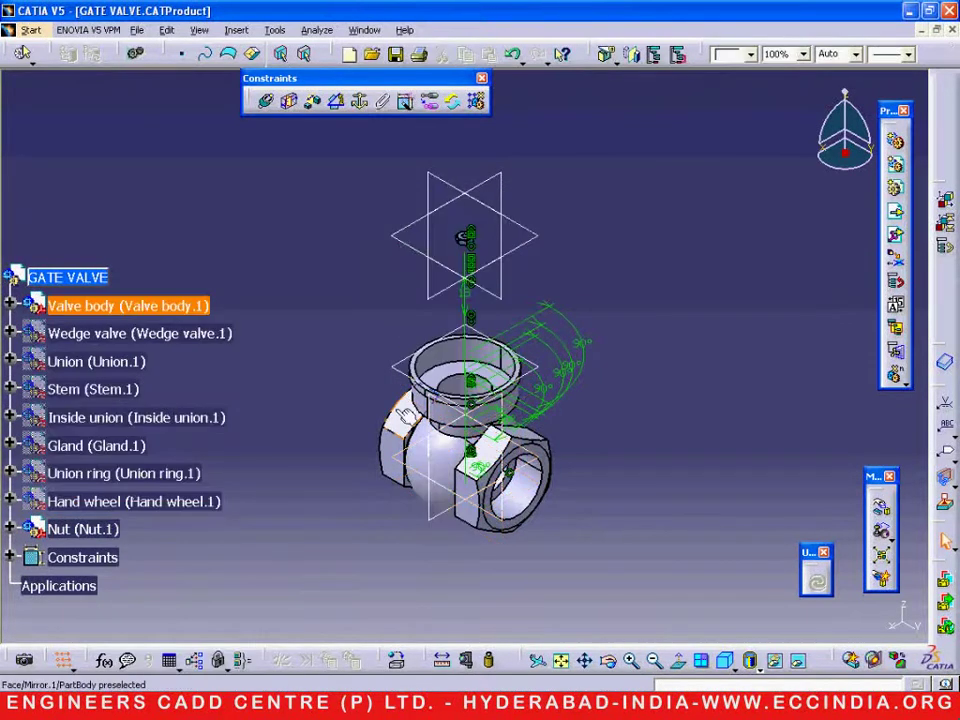
Add a 90° angle constraint between a vertical reference plane of the nut and a vertical reference plane of the valve body.
middle_click_drag(405, 415, 388, 390)
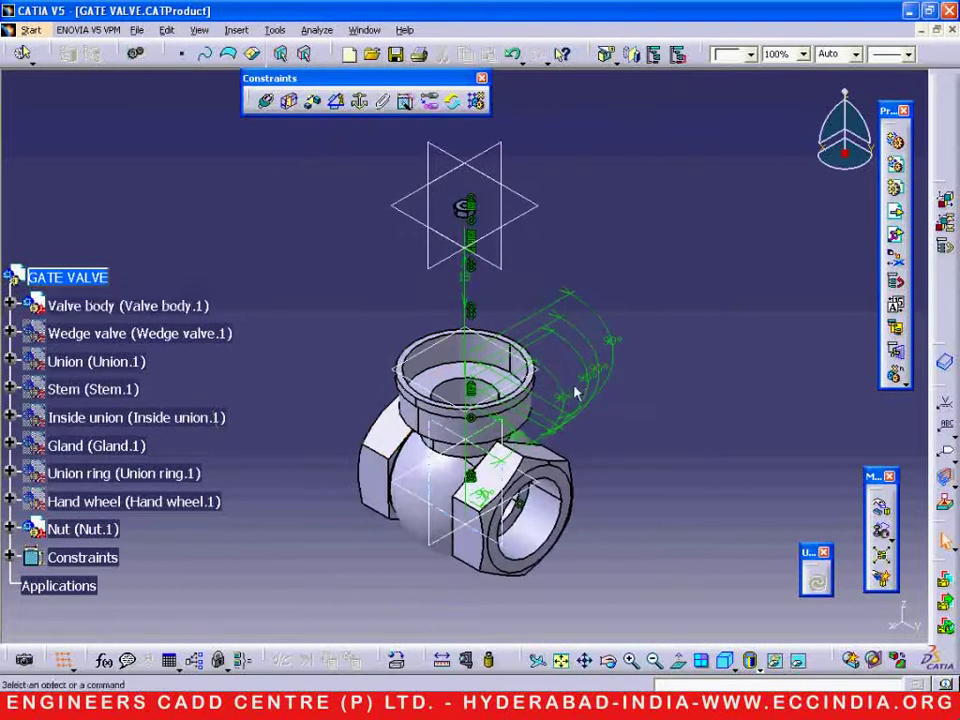
middle_click_drag(576, 393, 546, 409)
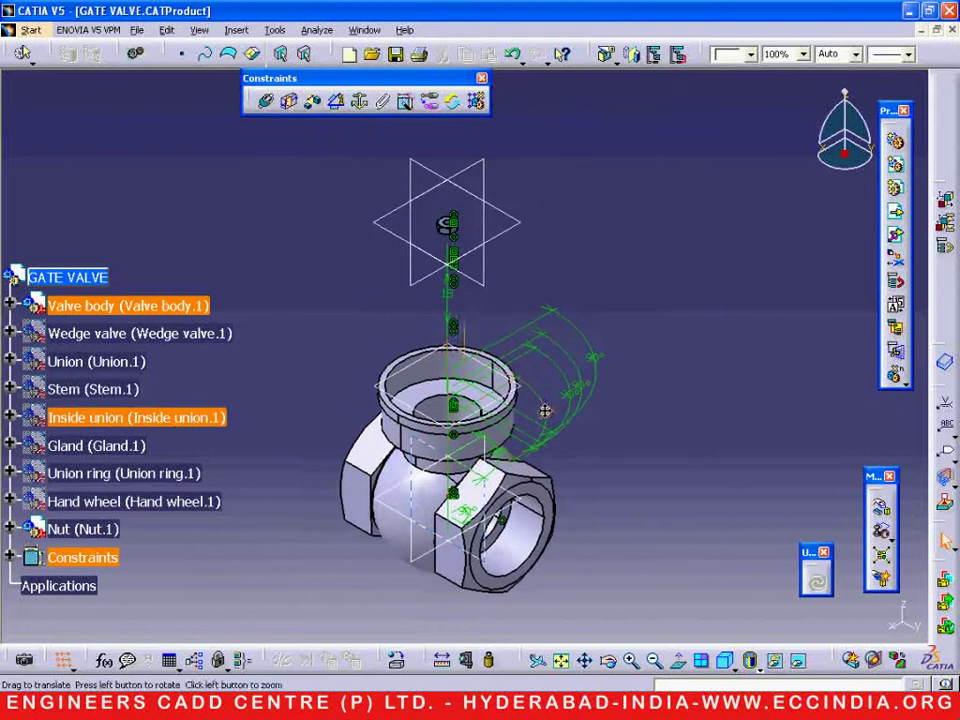
left_click(338, 104)
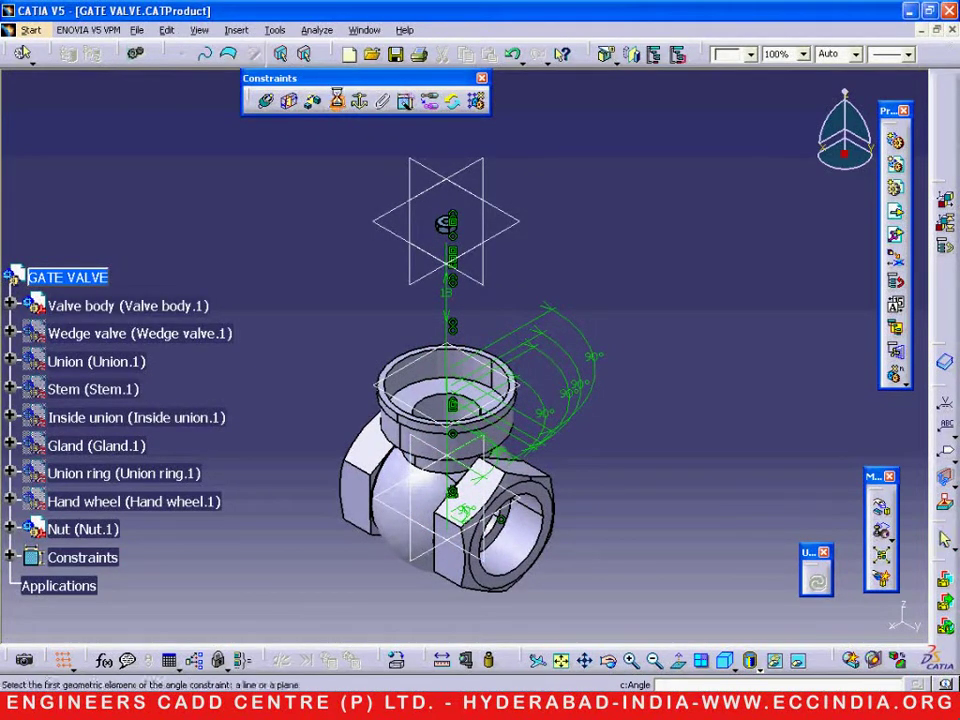
left_click(463, 210)
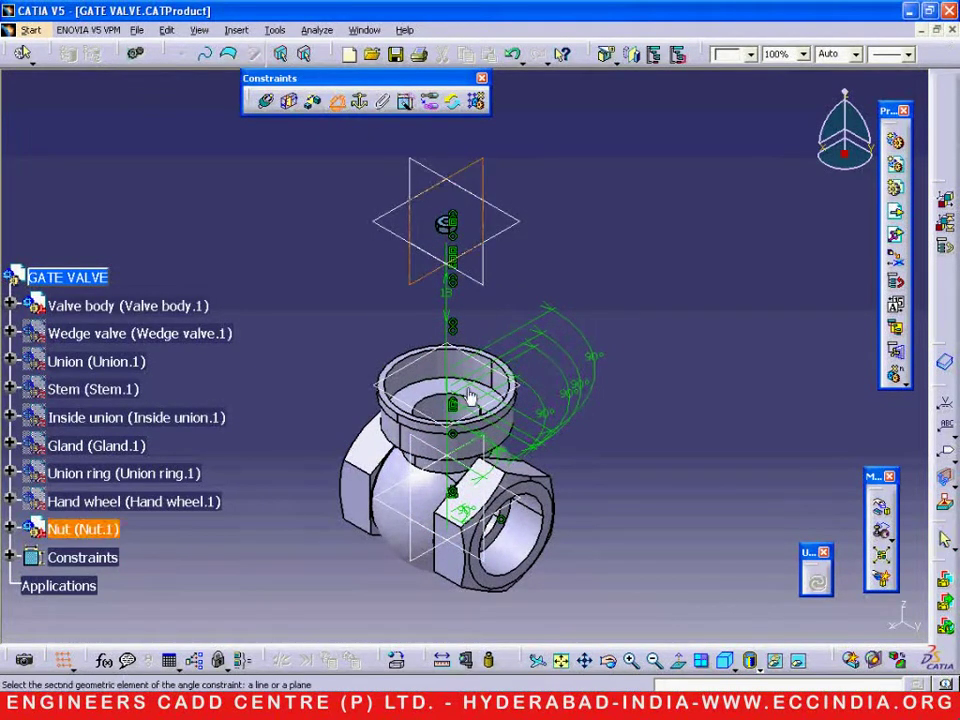
left_click(424, 441)
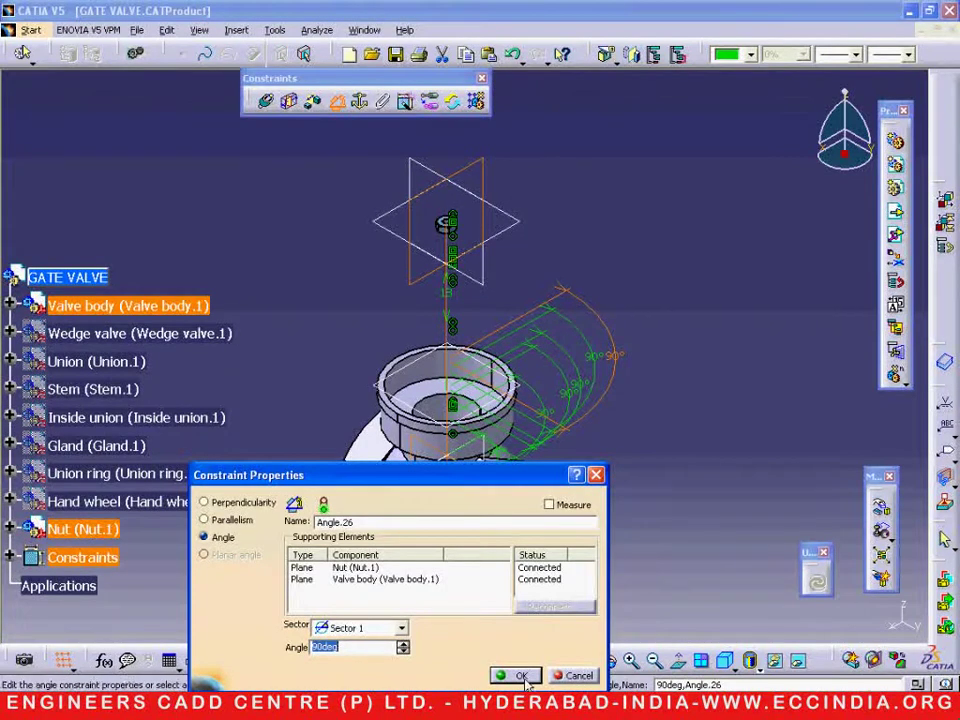
left_click(522, 677)
Check the nut's degrees of freedom with the angle constraint in place.
left_click(112, 529)
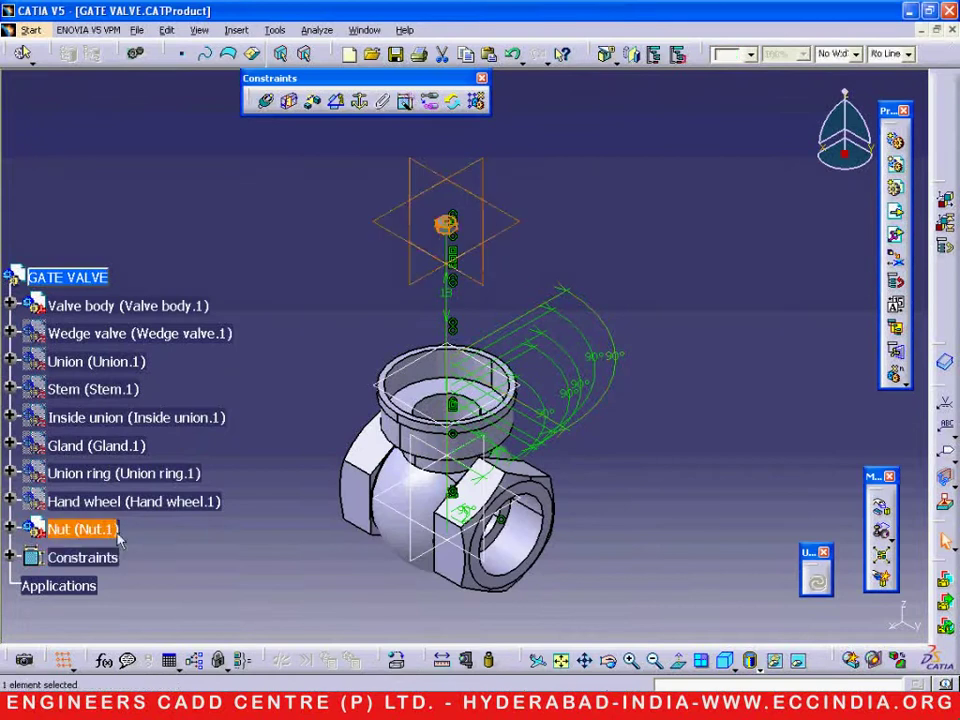
right_click(115, 529)
mouse_move(263, 433)
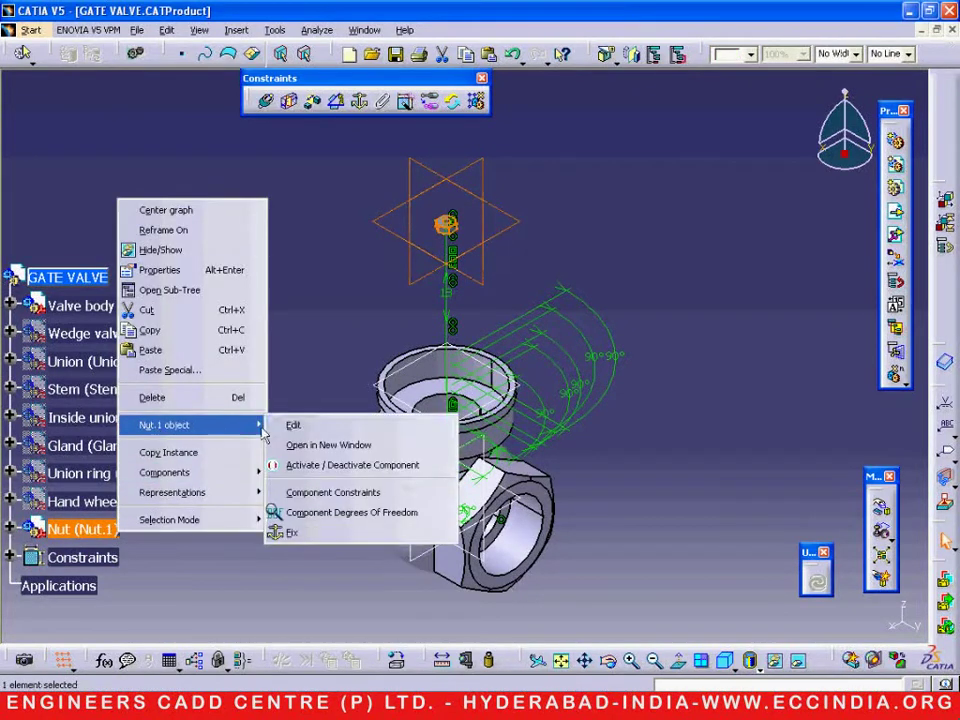
left_click(312, 513)
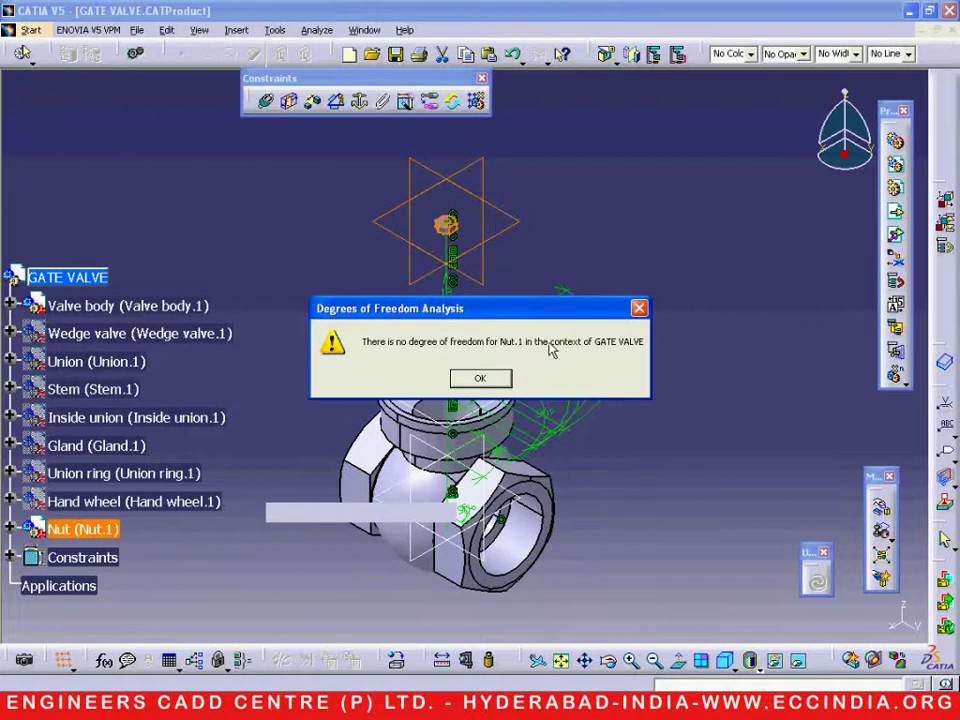
left_click(481, 380)
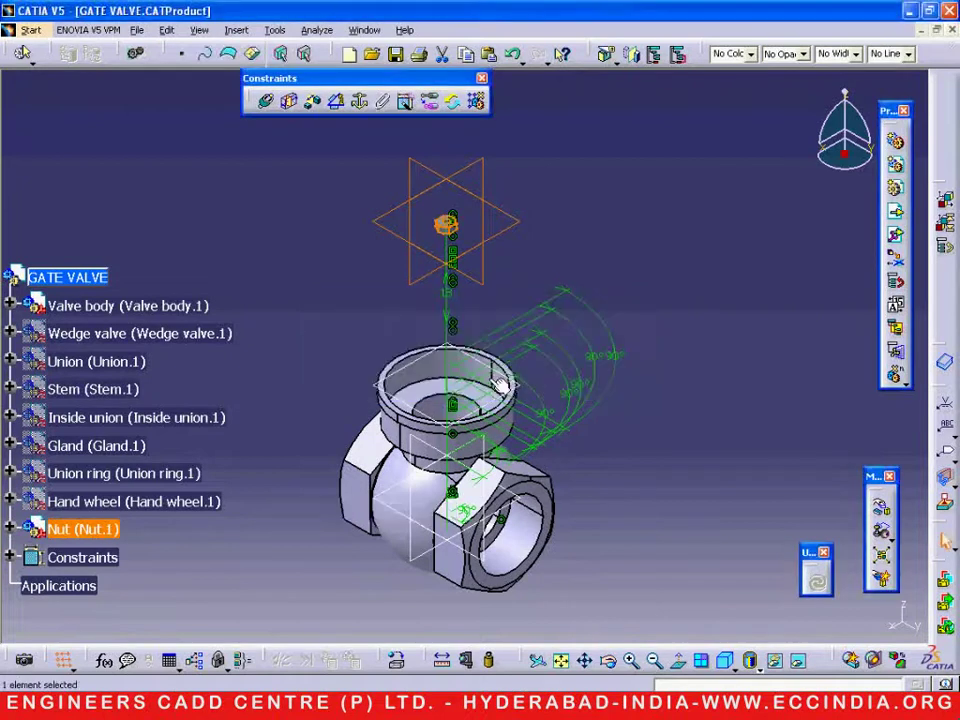
Show the hidden components again, from the wedge valve through the hand wheel.
left_click(190, 503)
left_click(163, 337, "shift")
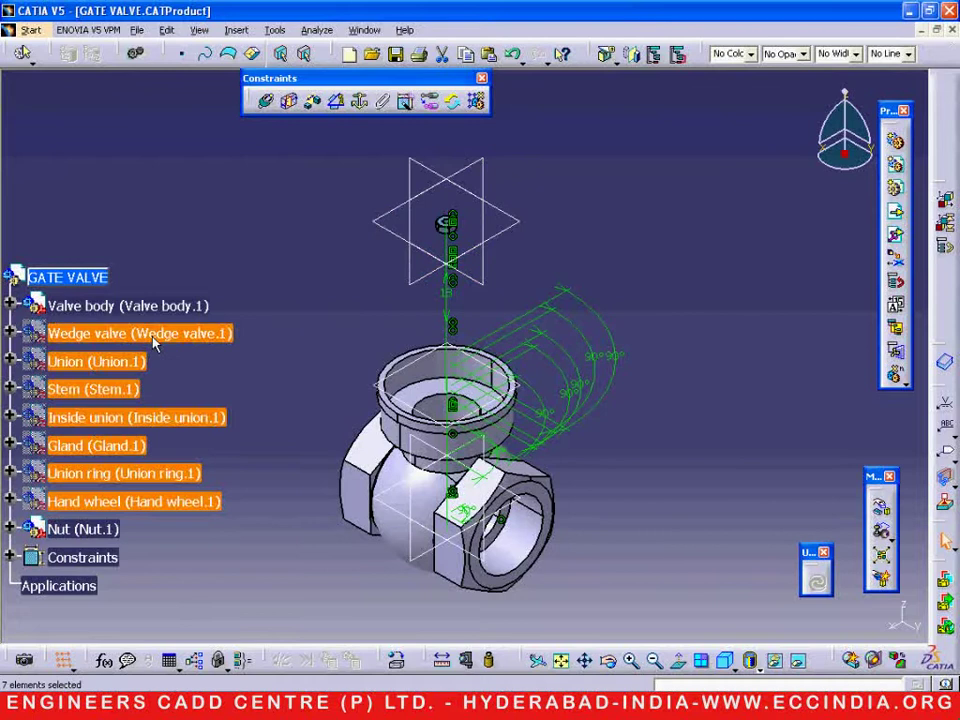
right_click(160, 338)
left_click(190, 388)
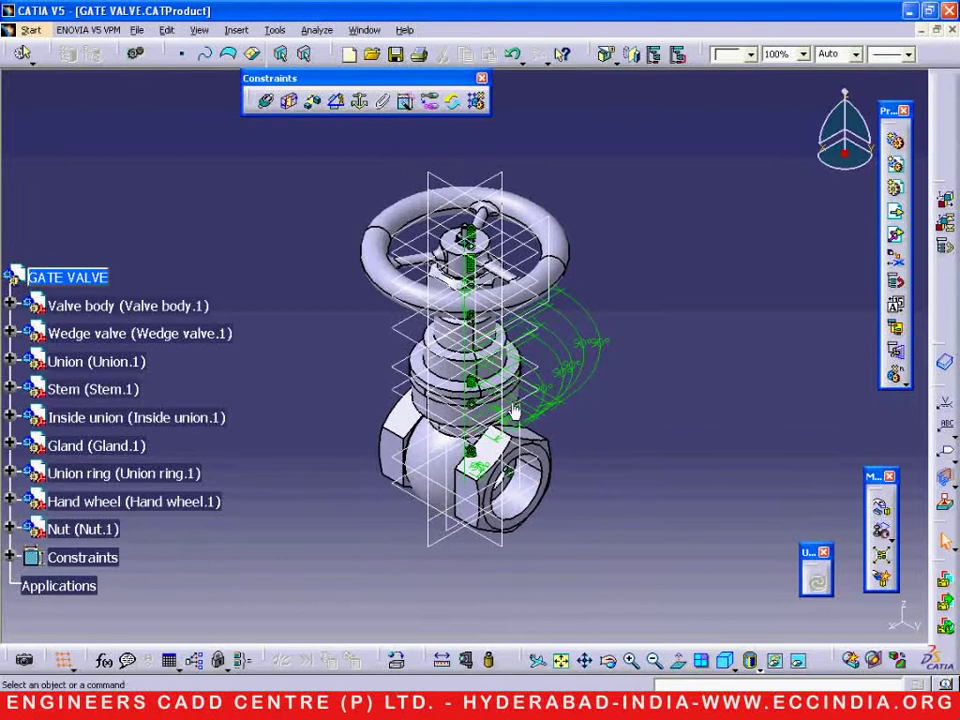
Run a constraints analysis on the GATE VALVE product and review the status of its constraints.
left_click(318, 31)
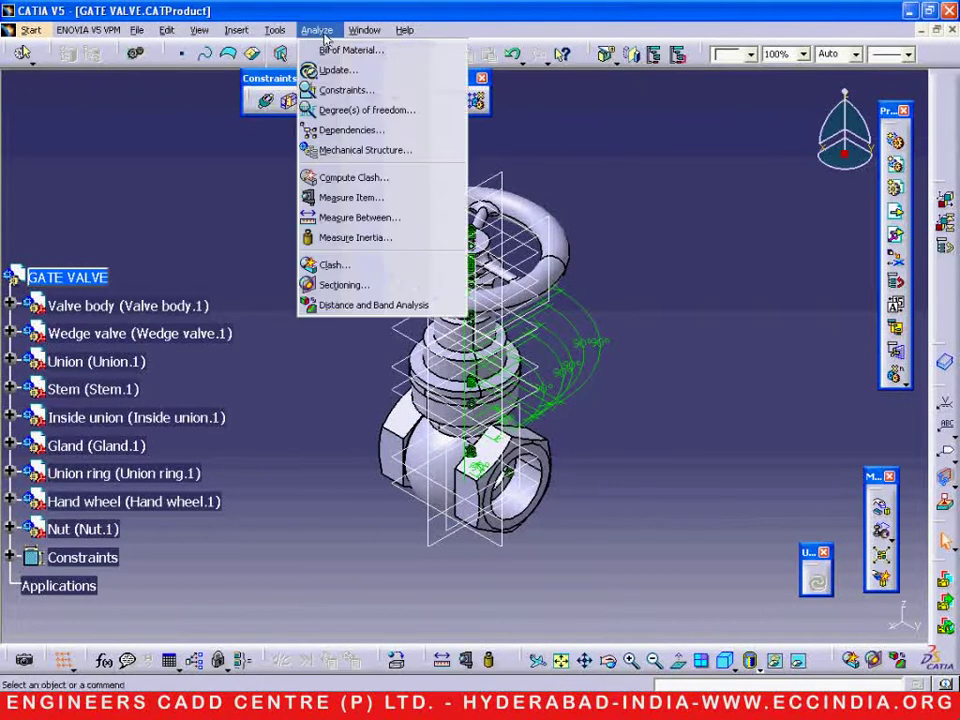
left_click(340, 89)
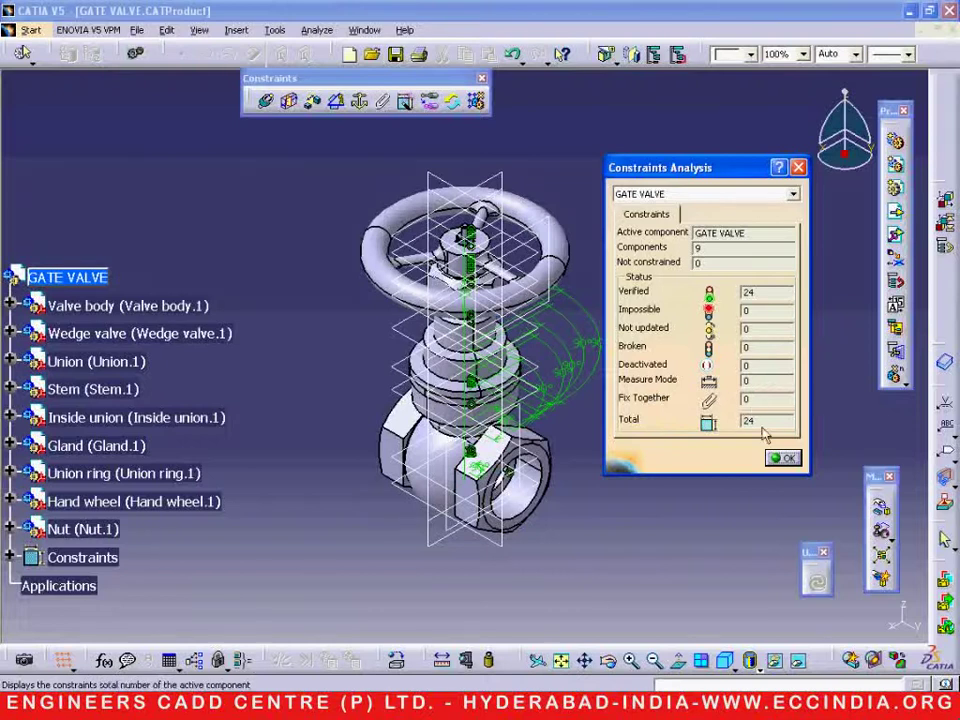
left_click(778, 457)
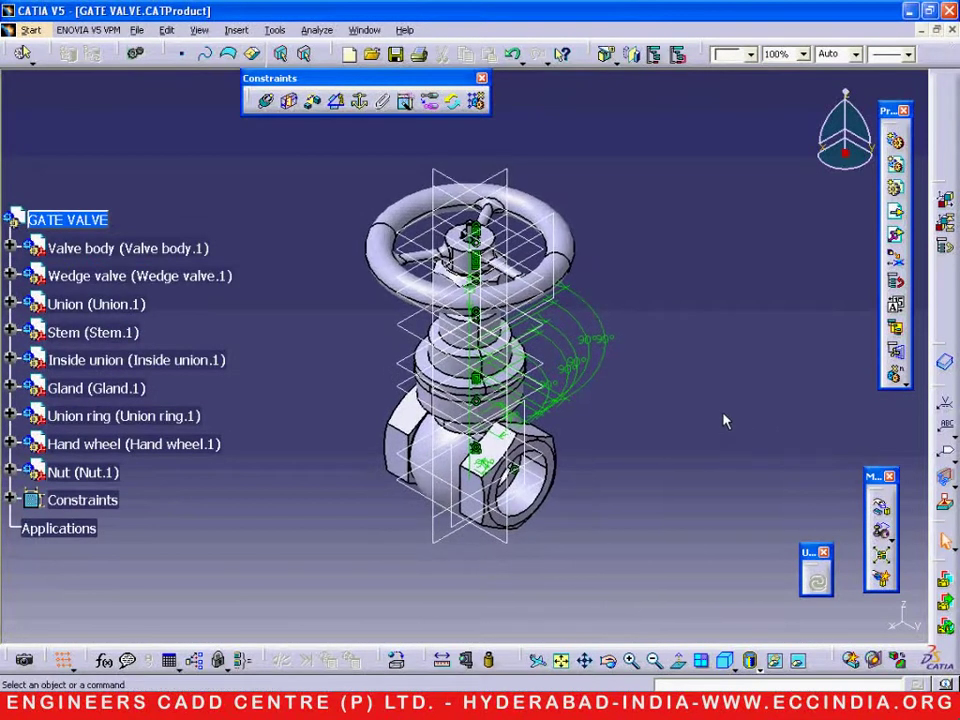
Run a clash analysis of type Contact + Clash between all components of the assembly.
left_click(319, 31)
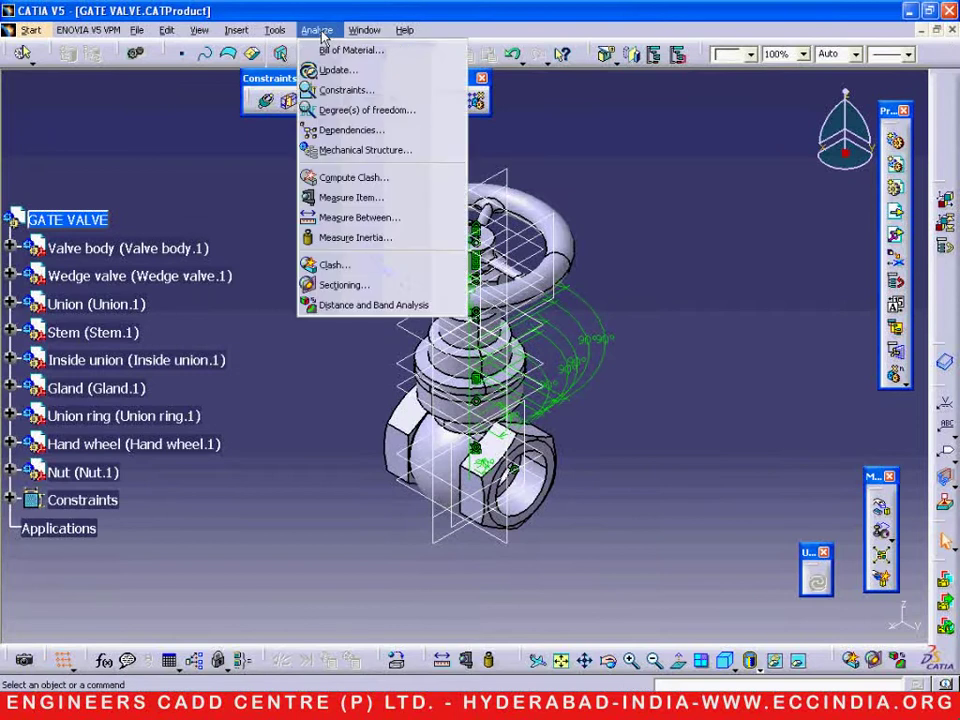
left_click(333, 266)
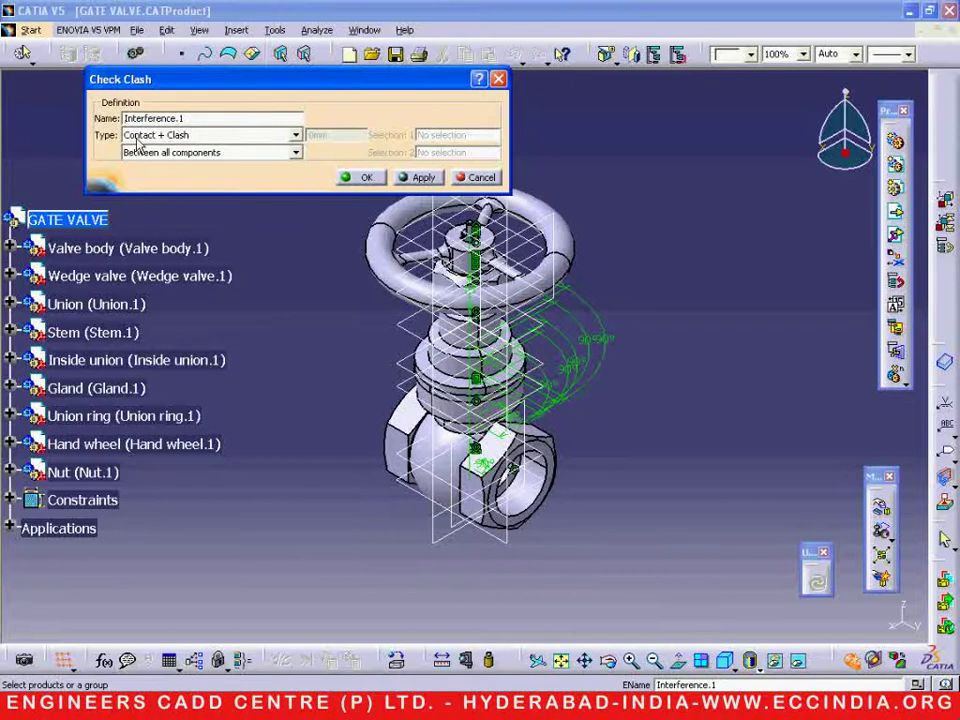
left_click(420, 177)
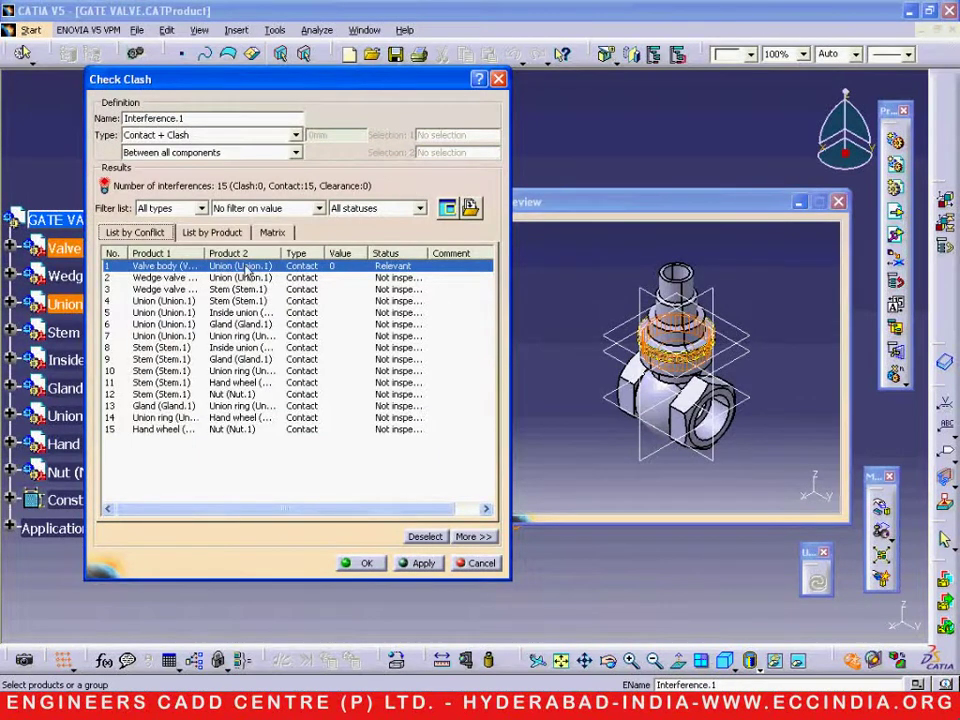
Inspect the contact between valve body and union, and the one between wedge valve and union, in the clash preview.
left_click(617, 313)
middle_click_drag(617, 313, 644, 286)
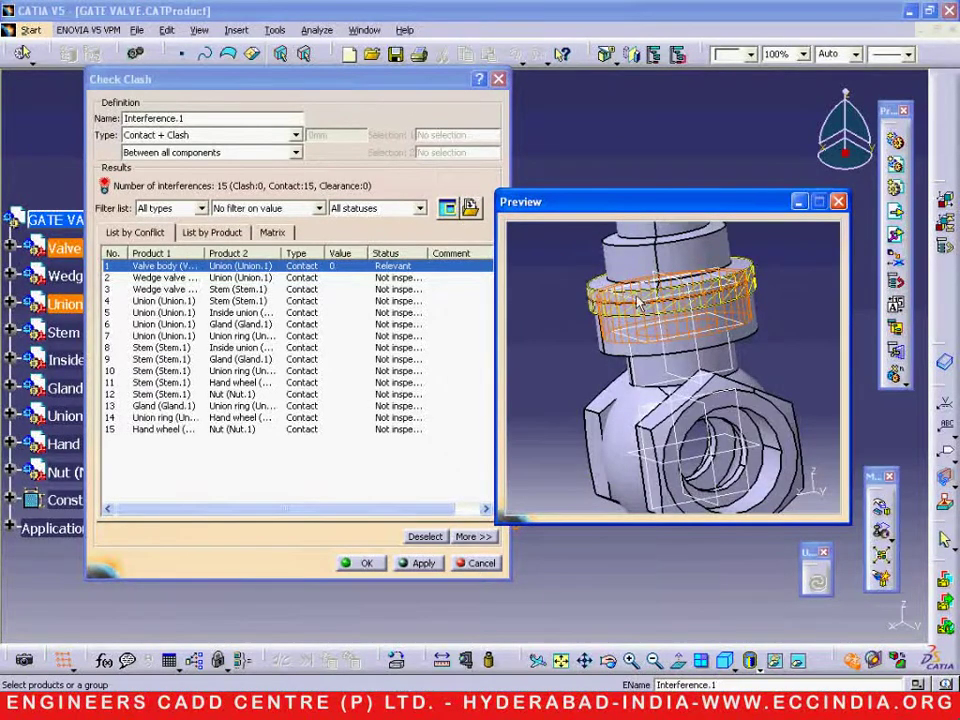
left_click(168, 277)
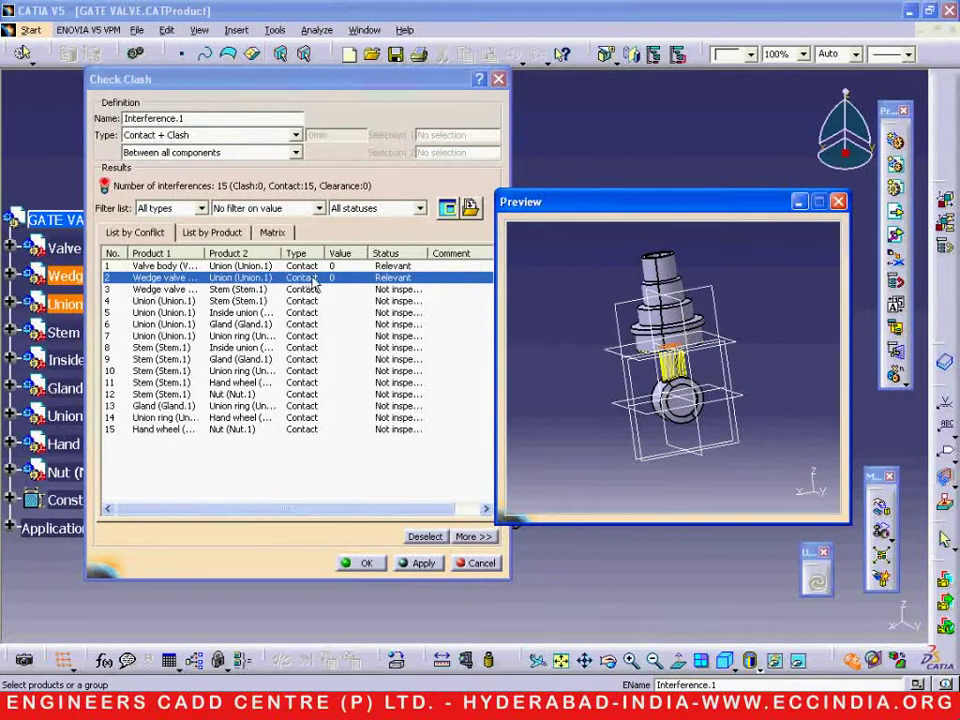
middle_click_drag(673, 402, 655, 315)
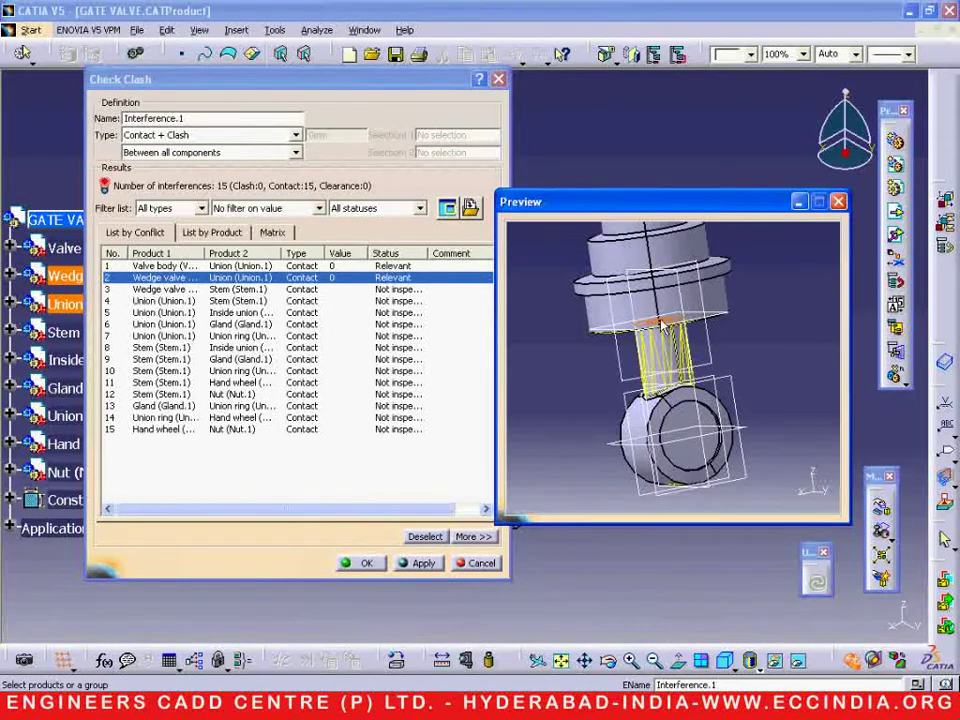
Inspect the contacts of the stem with the wedge valve and with the union in the clash preview.
left_click(182, 290)
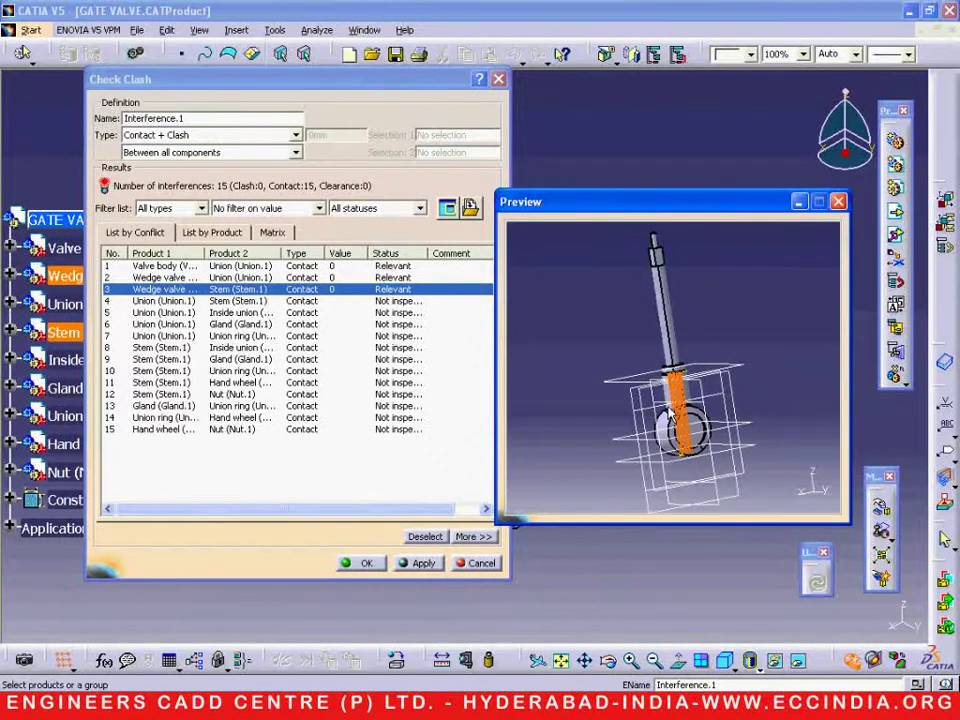
middle_click_drag(685, 420, 703, 388)
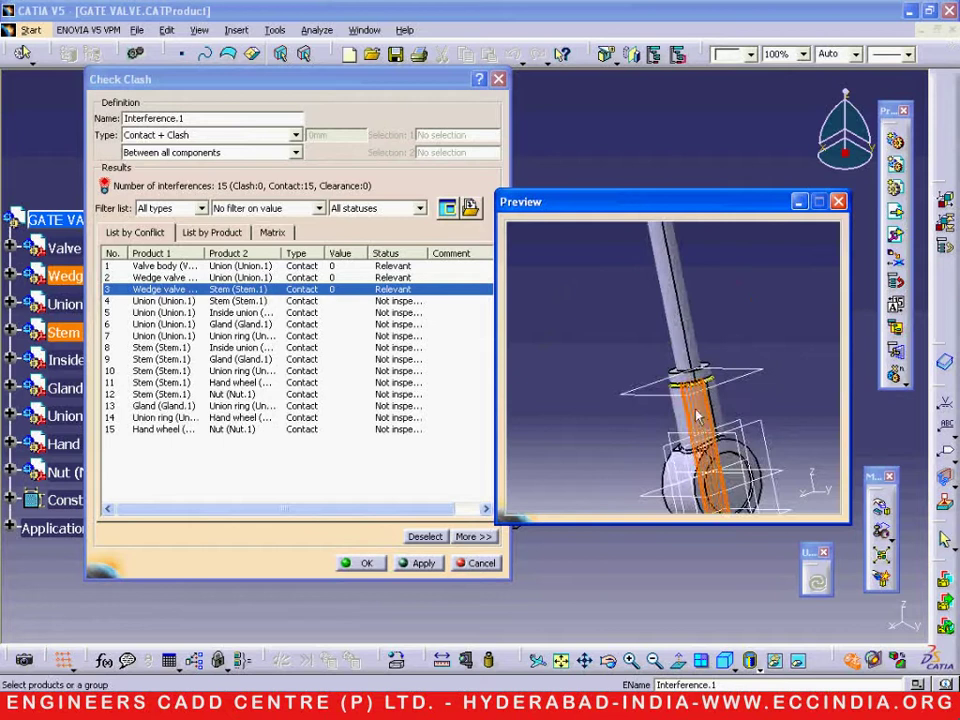
mouse_move(708, 436)
middle_mouse_down()
mouse_move(676, 440)
mouse_move(718, 430)
middle_mouse_up()
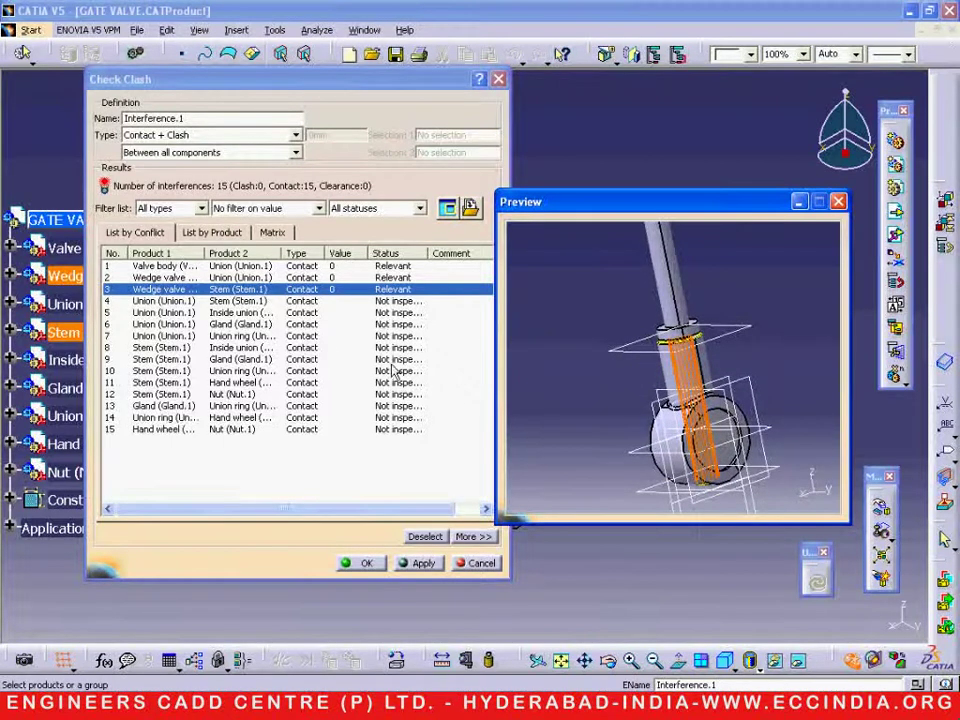
left_click(178, 301)
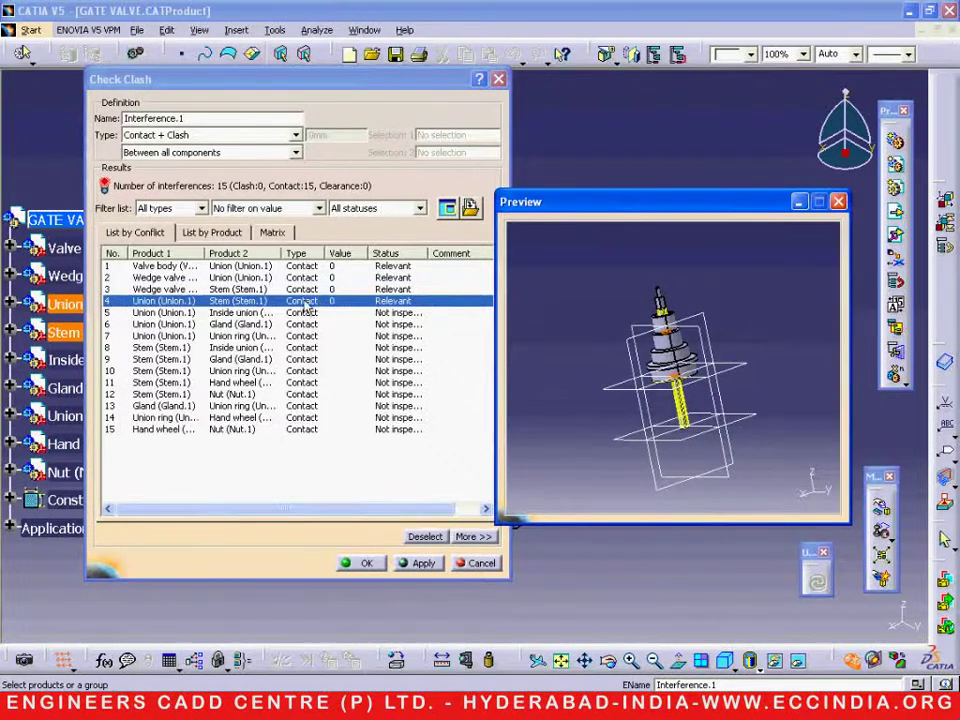
middle_click_drag(674, 410, 666, 292)
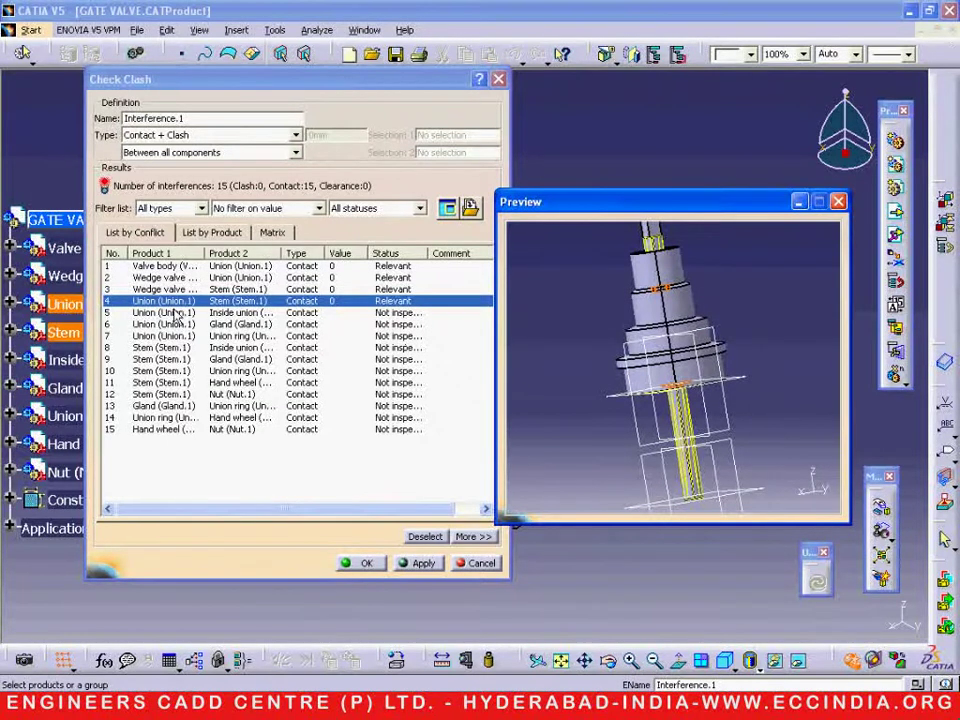
Inspect the union's contacts with the inside union, the gland and the union ring in the clash preview.
left_click(176, 314)
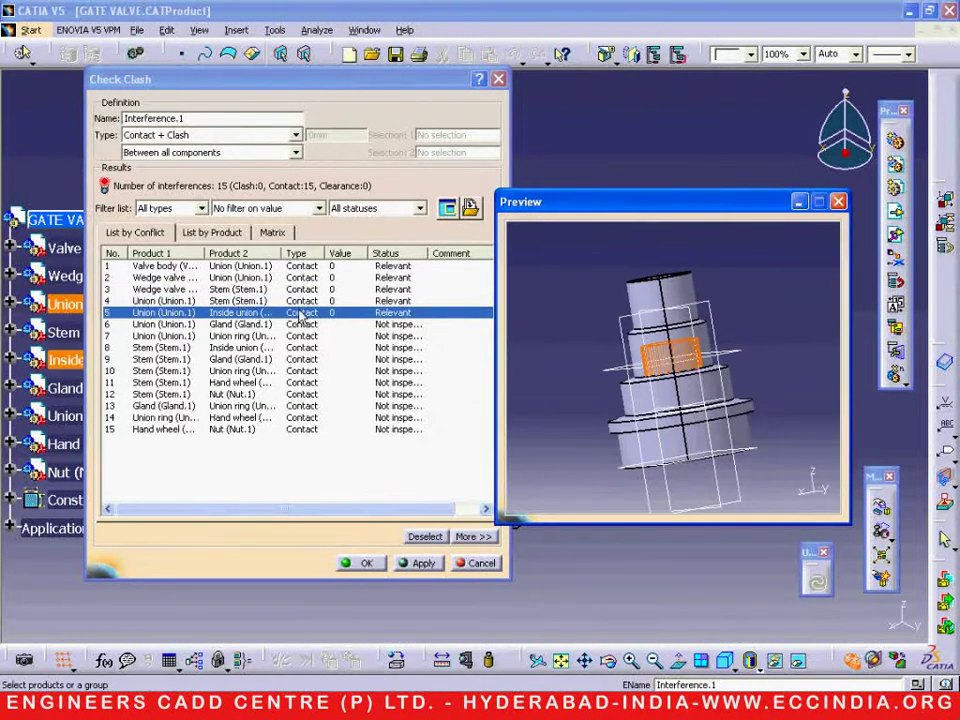
middle_click_drag(514, 377, 655, 340)
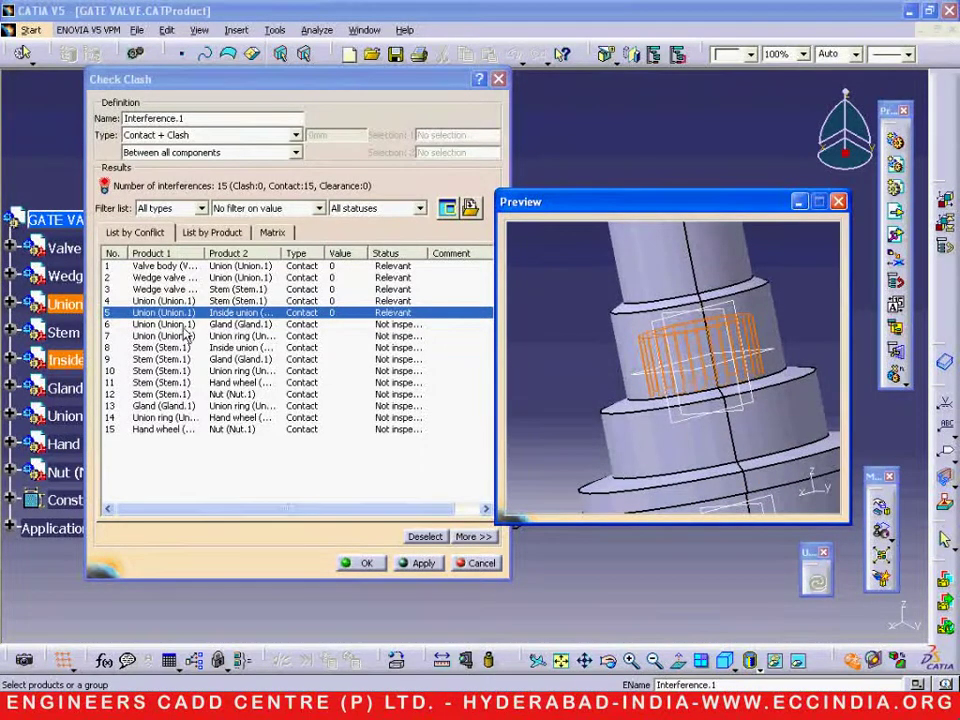
left_click(184, 326)
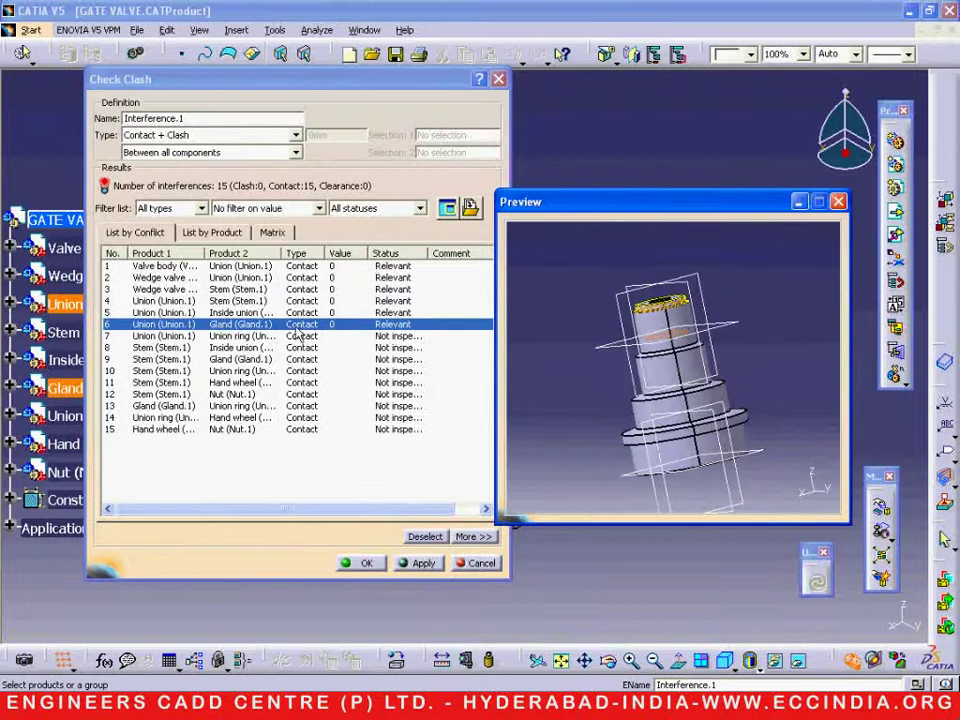
middle_click_drag(654, 366, 665, 305)
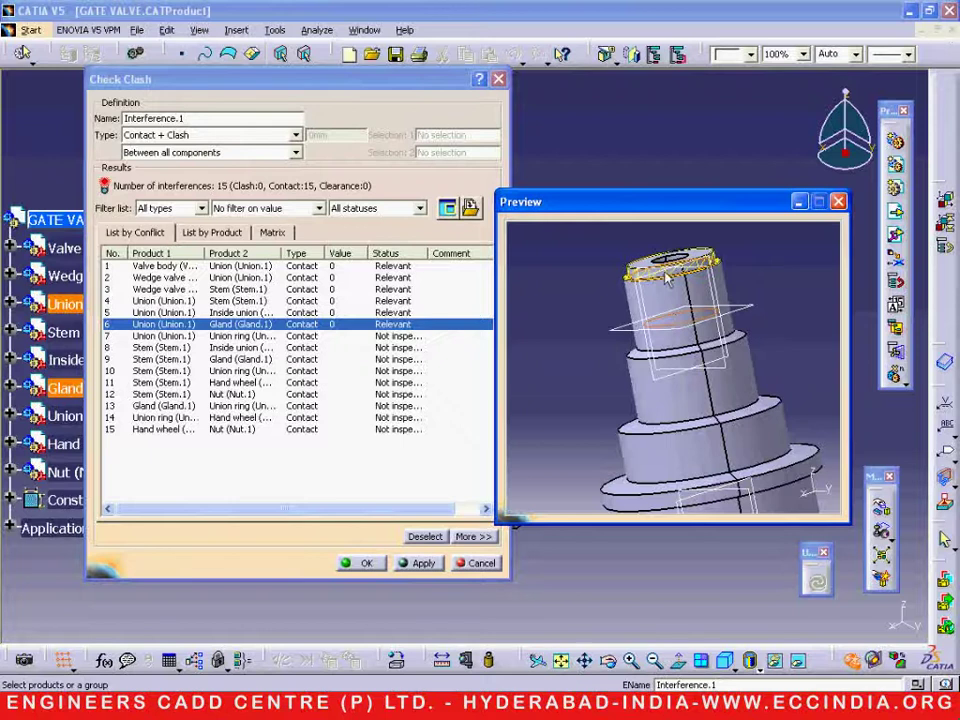
left_click(174, 338)
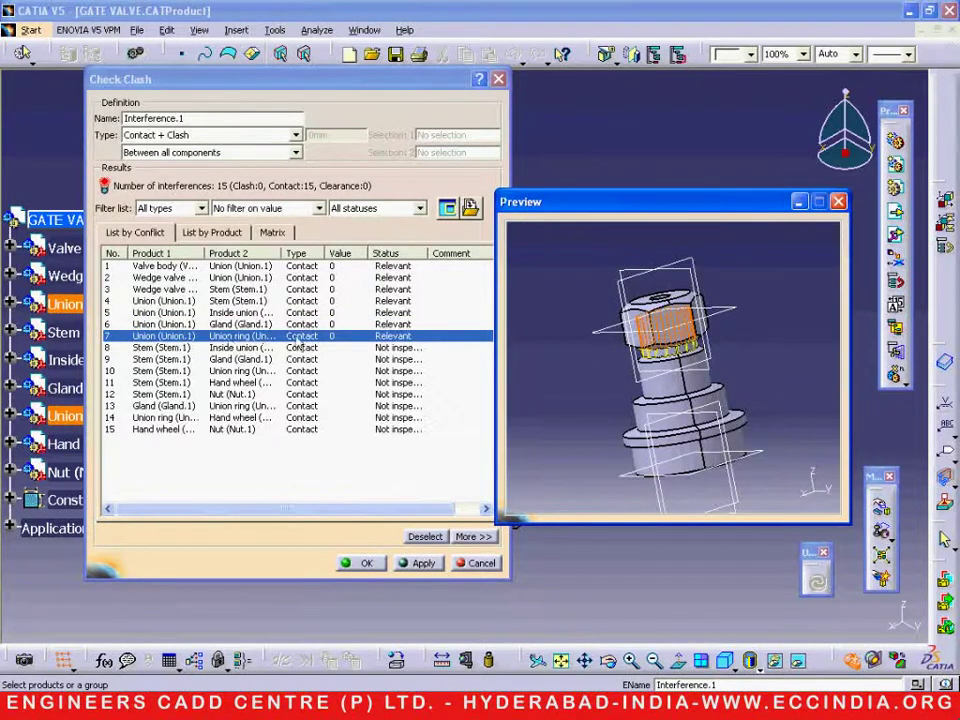
middle_click_drag(614, 357, 665, 320)
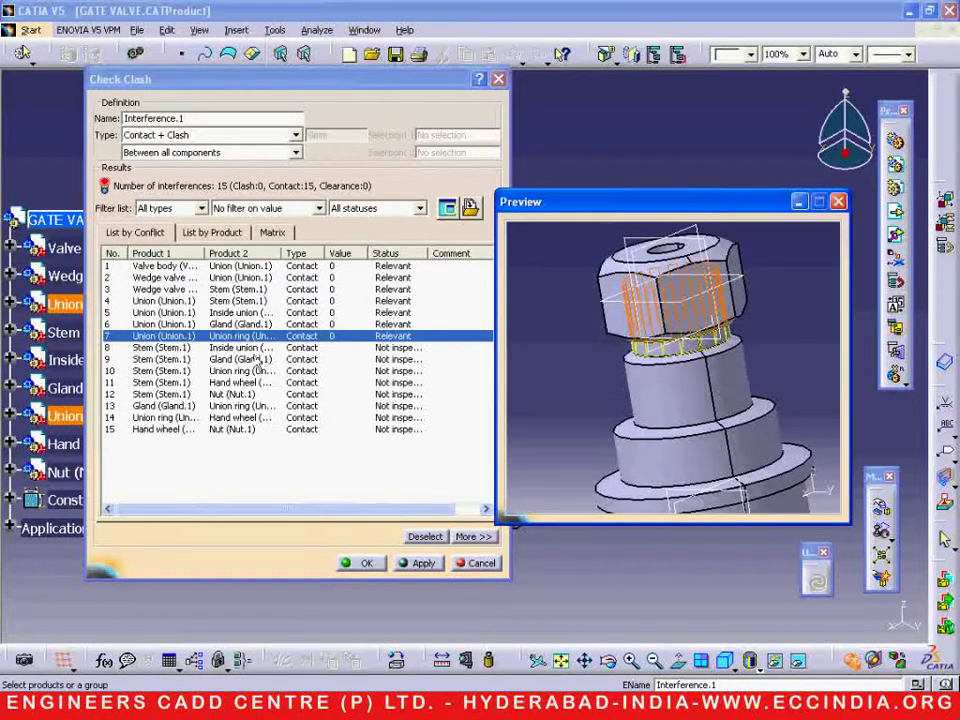
Go through the stem's contacts with the inside union, the gland and the union ring in the clash results.
left_click(185, 347)
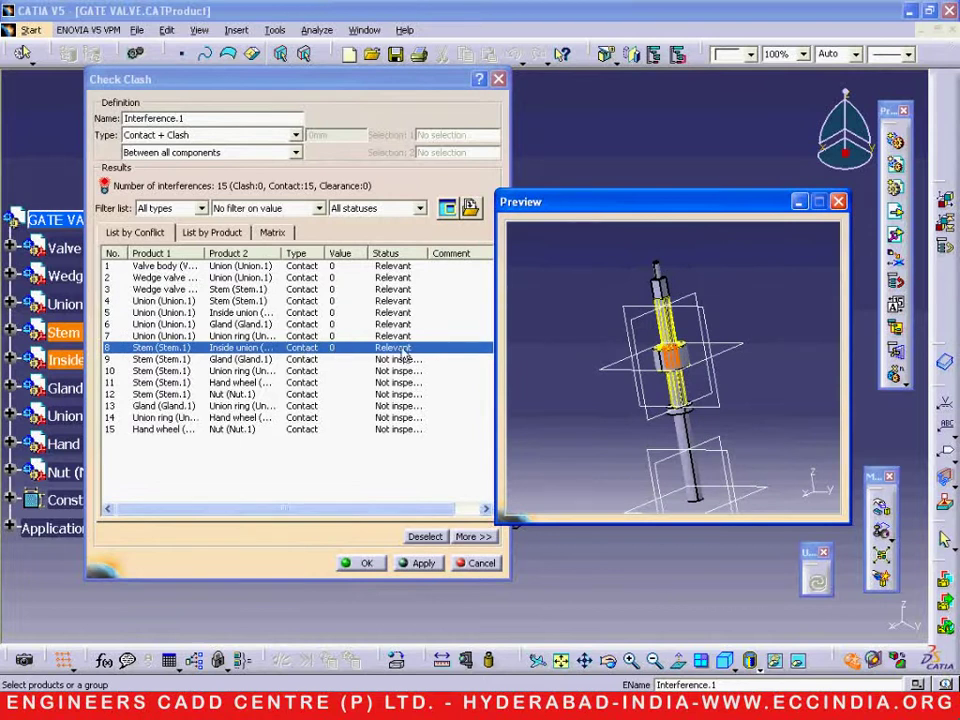
middle_click_drag(625, 406, 650, 345)
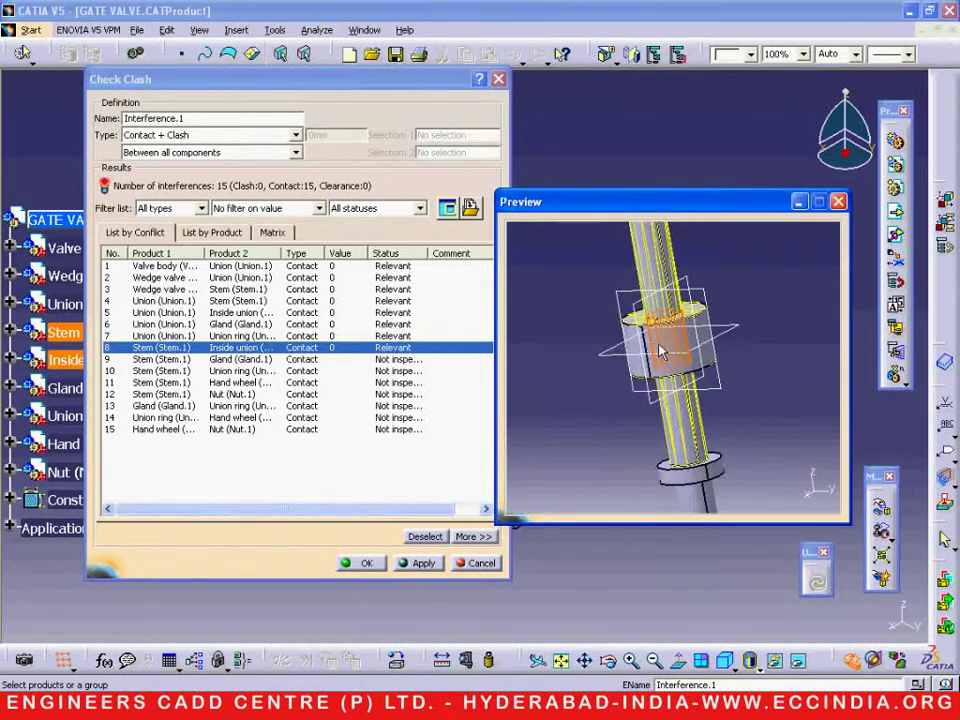
left_click(160, 359)
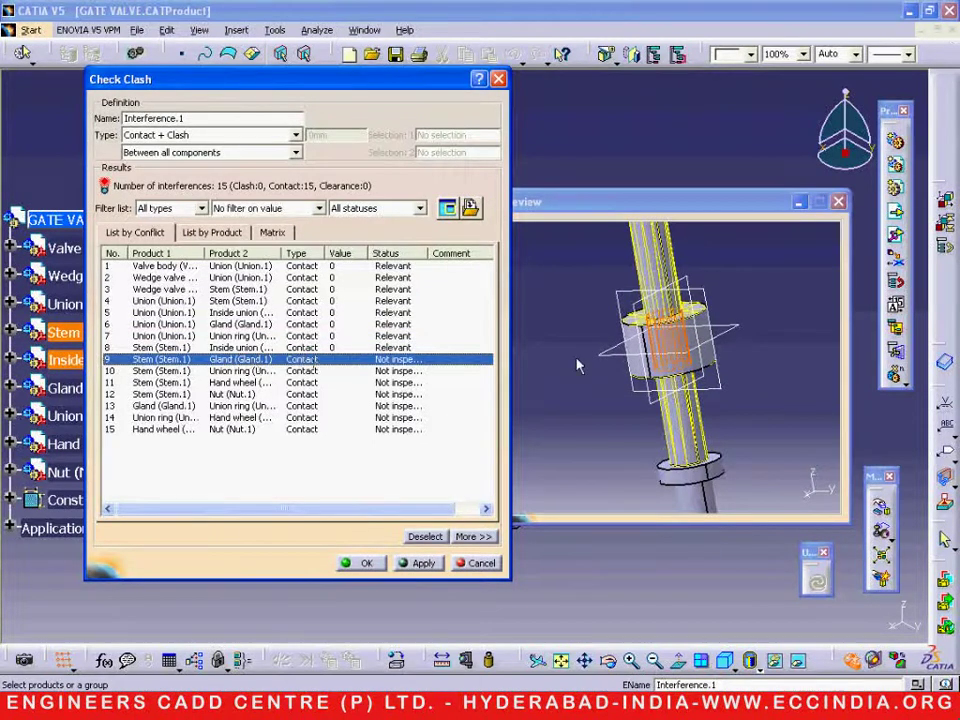
middle_click_drag(577, 366, 628, 300)
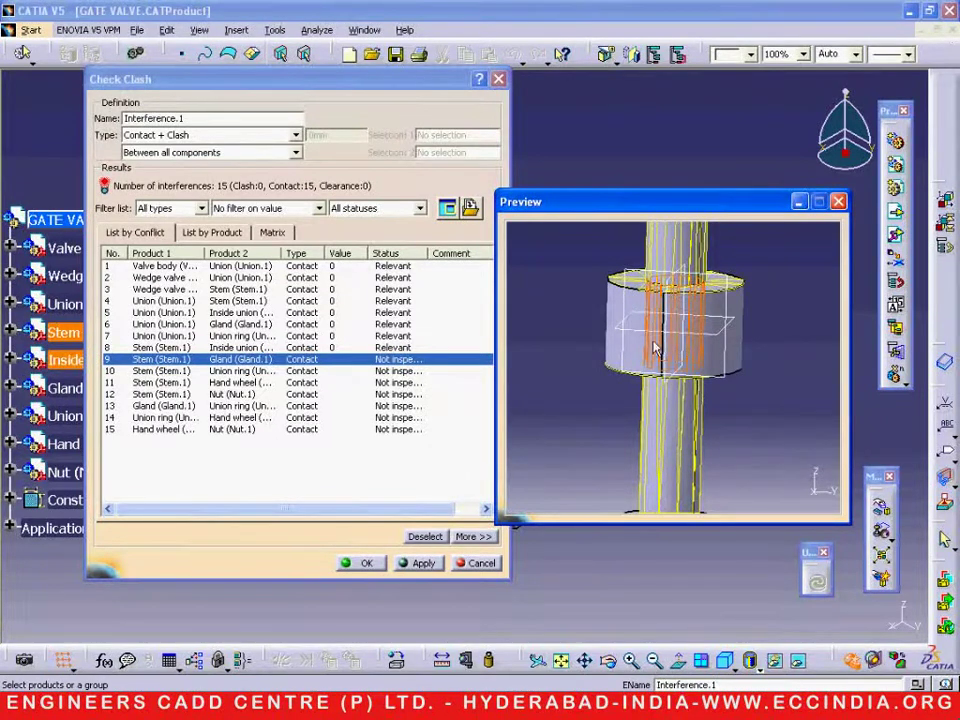
left_click(168, 370)
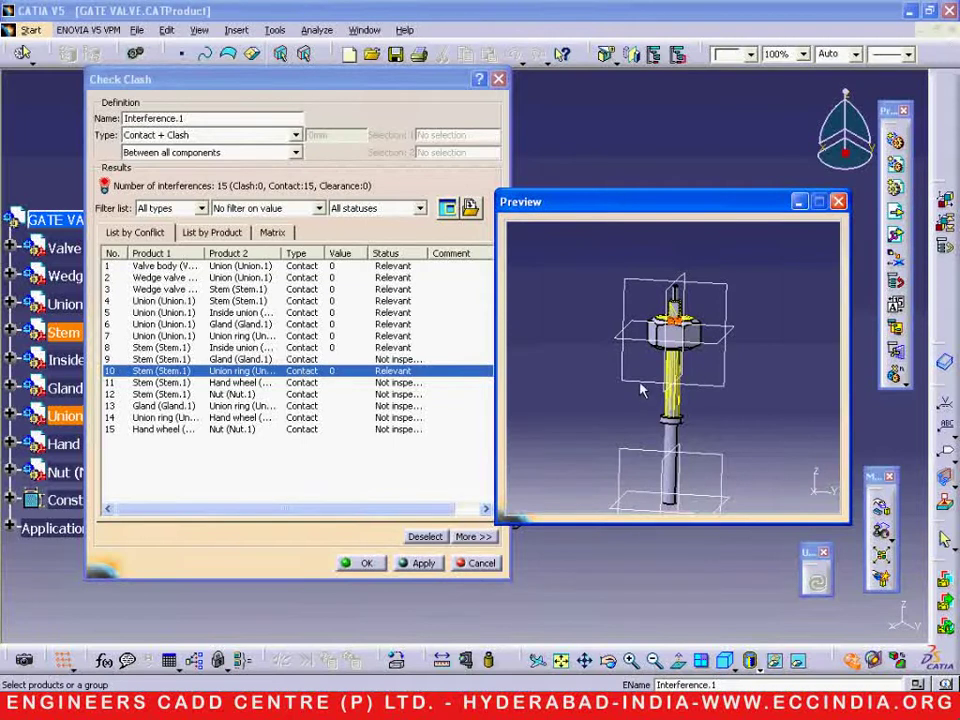
middle_click_drag(643, 390, 643, 340, "ctrl")
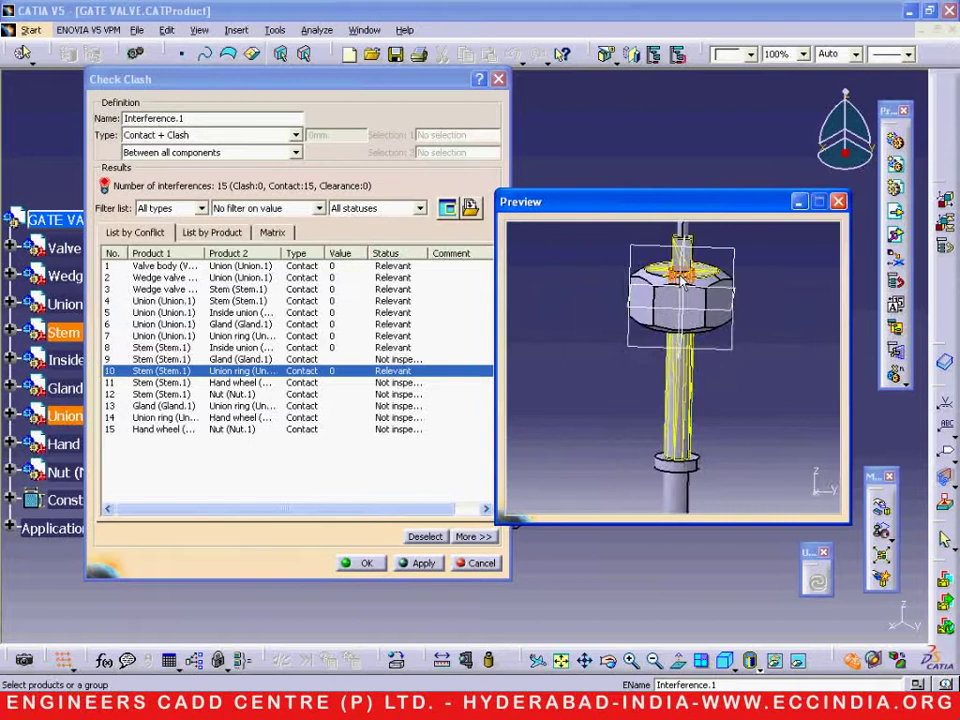
Inspect the stem's contacts with the hand wheel and the nut in the clash preview.
left_click(162, 383)
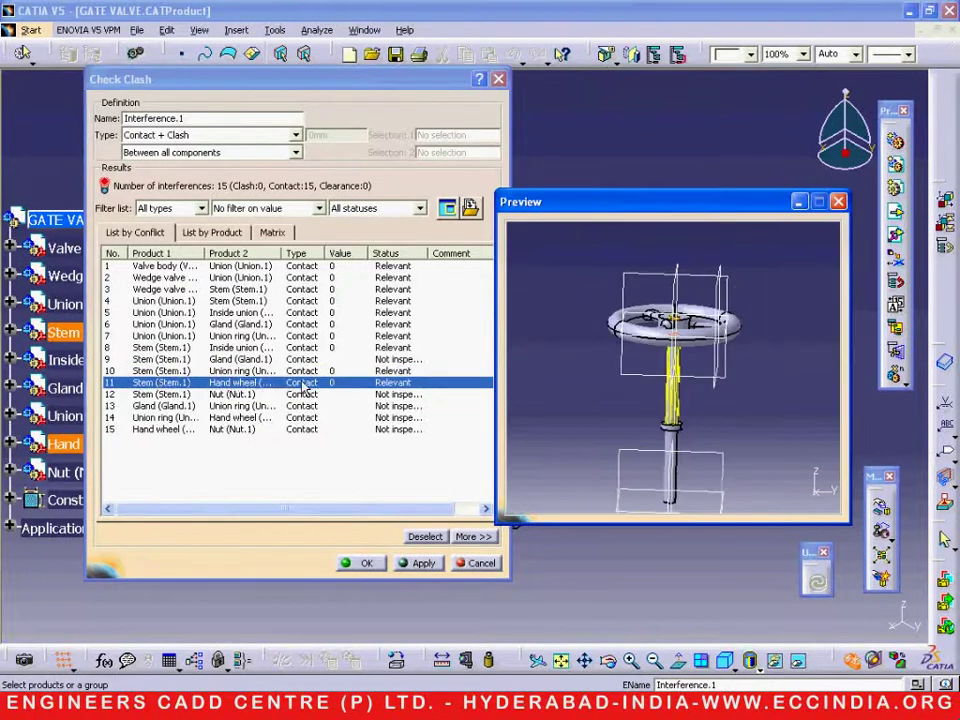
middle_click_drag(643, 392, 639, 317, "ctrl")
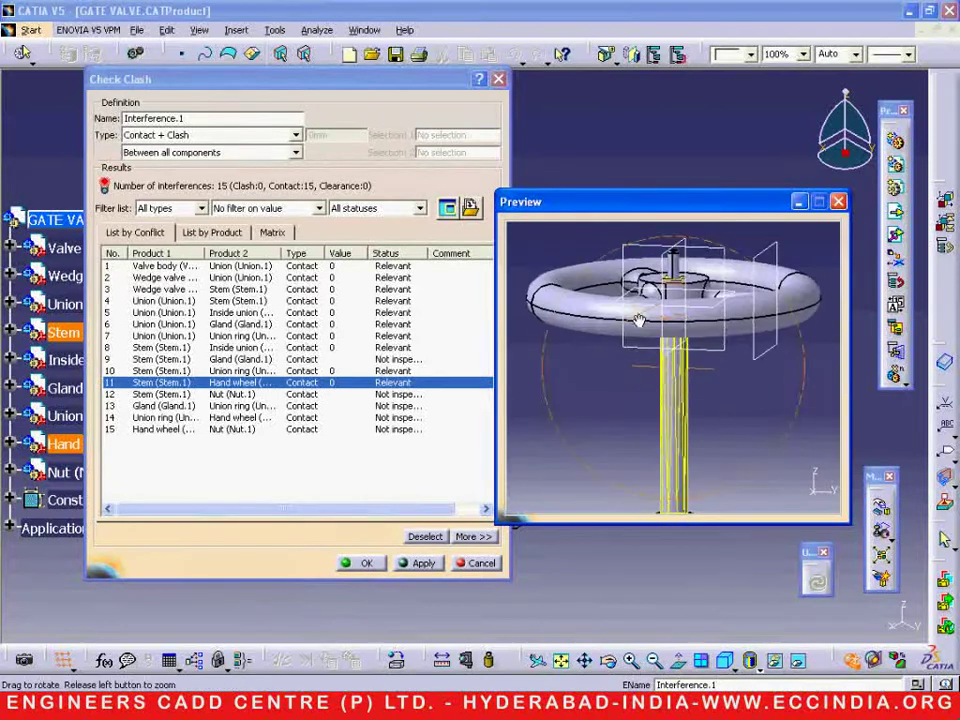
middle_click_drag(690, 278, 695, 380)
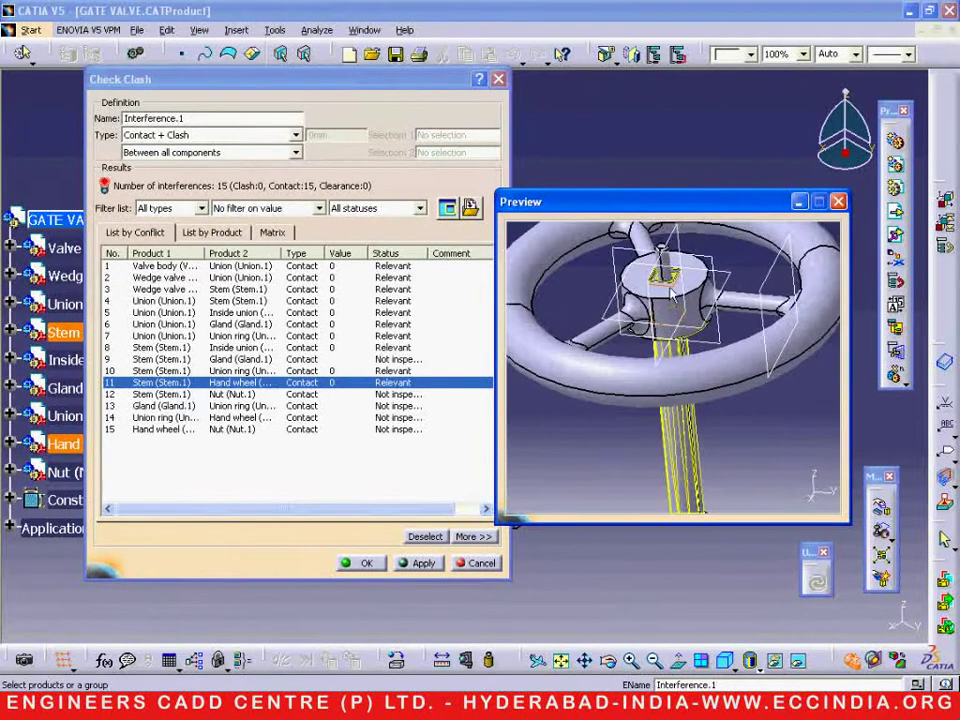
left_click(178, 395)
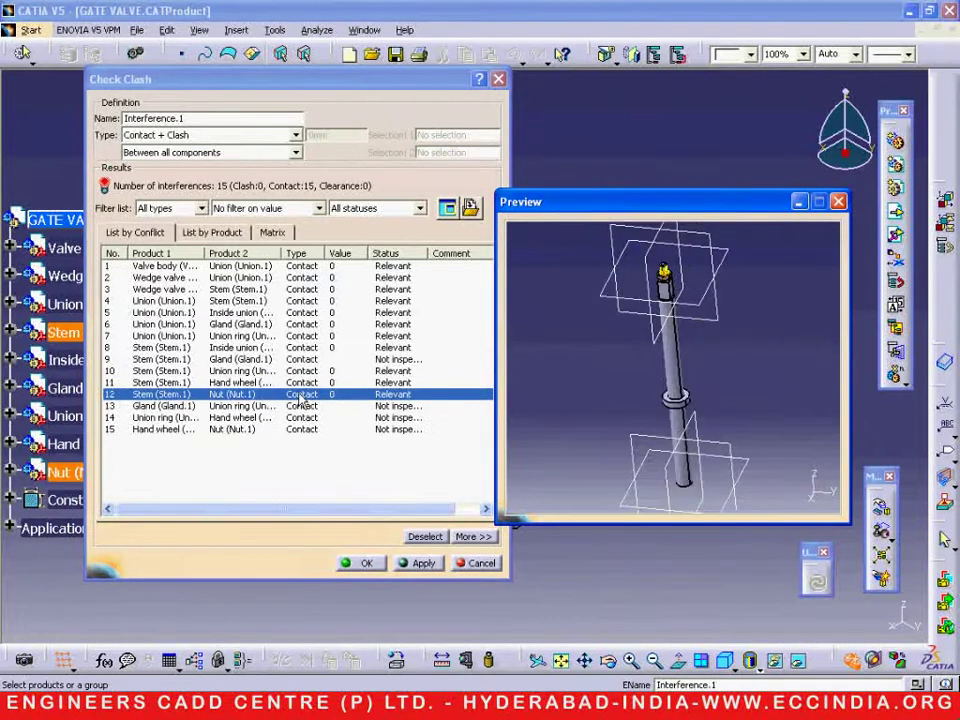
middle_click_drag(612, 293, 592, 313)
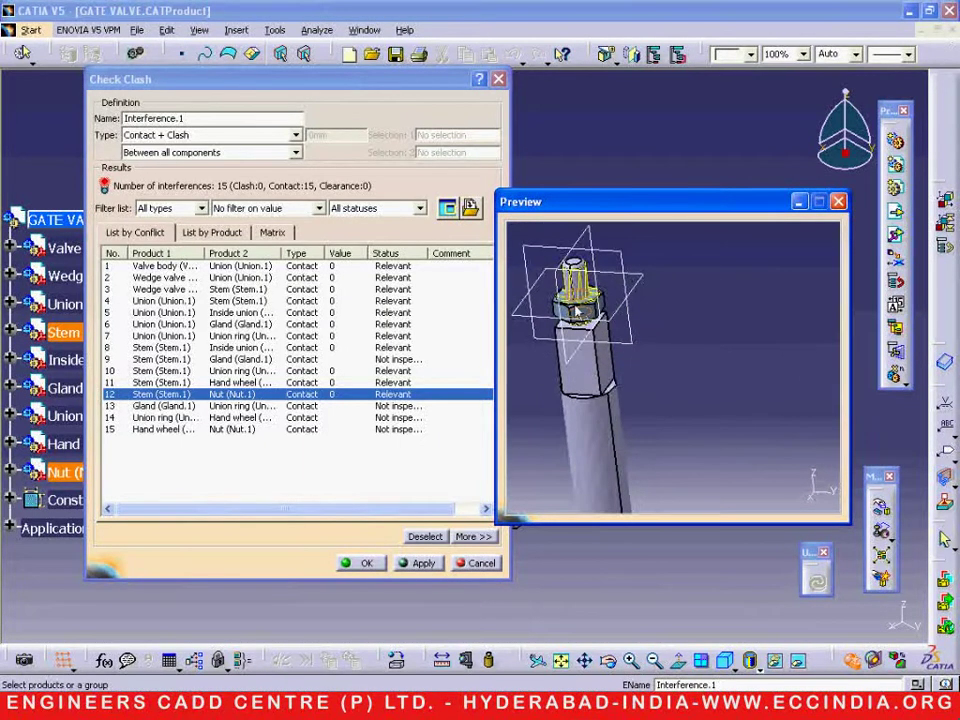
Inspect the contacts between gland and union ring, union ring and hand wheel, and hand wheel and nut.
left_click(164, 406)
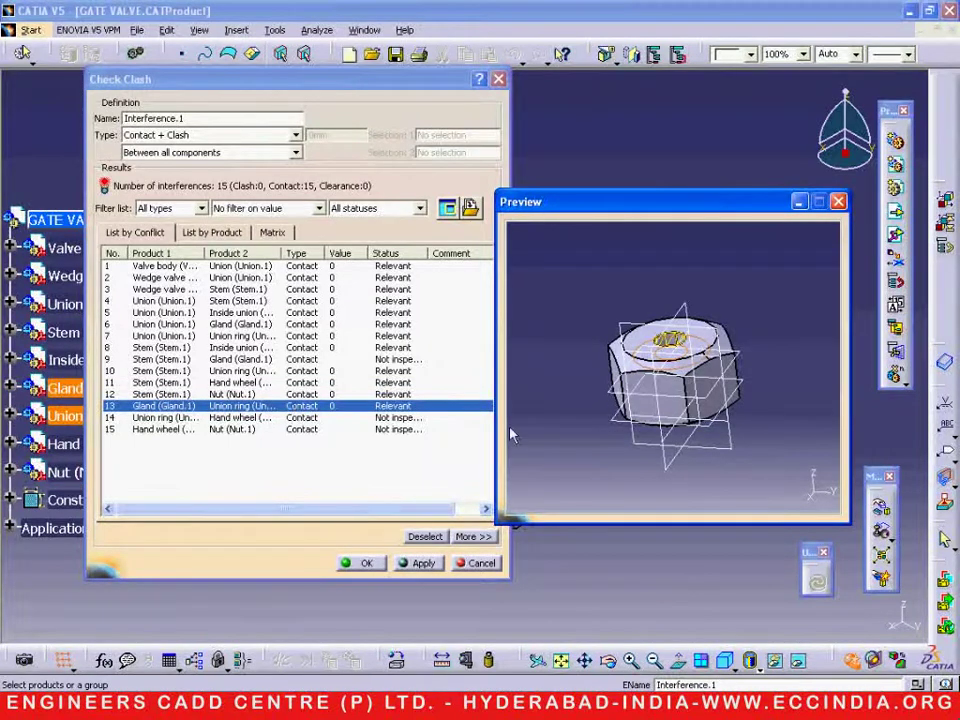
middle_click_drag(600, 425, 686, 300)
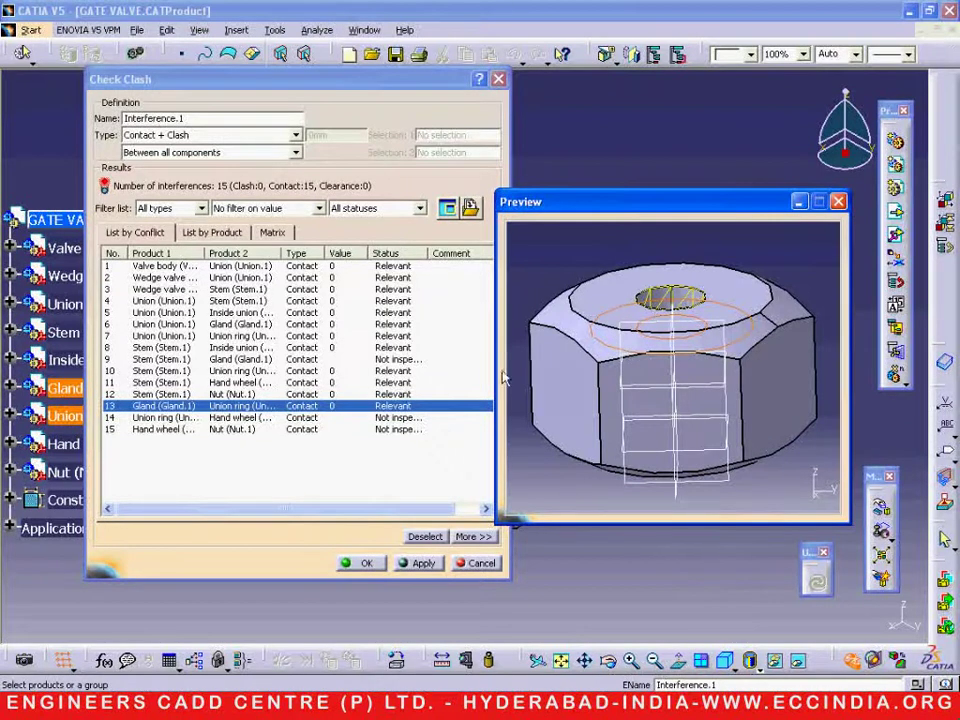
left_click(215, 418)
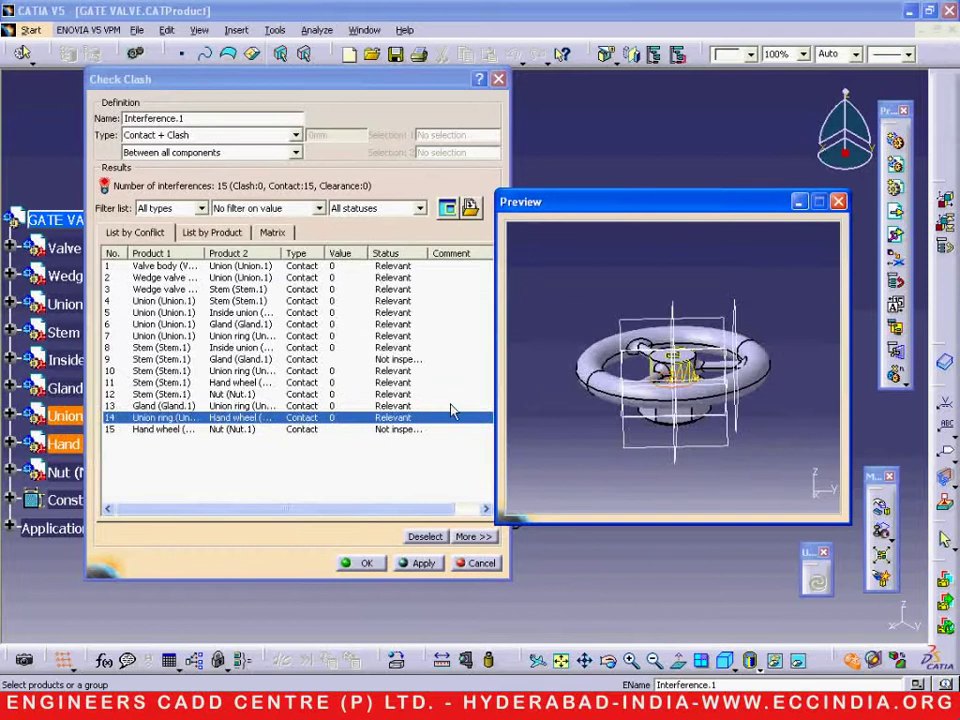
middle_click_drag(632, 398, 660, 378)
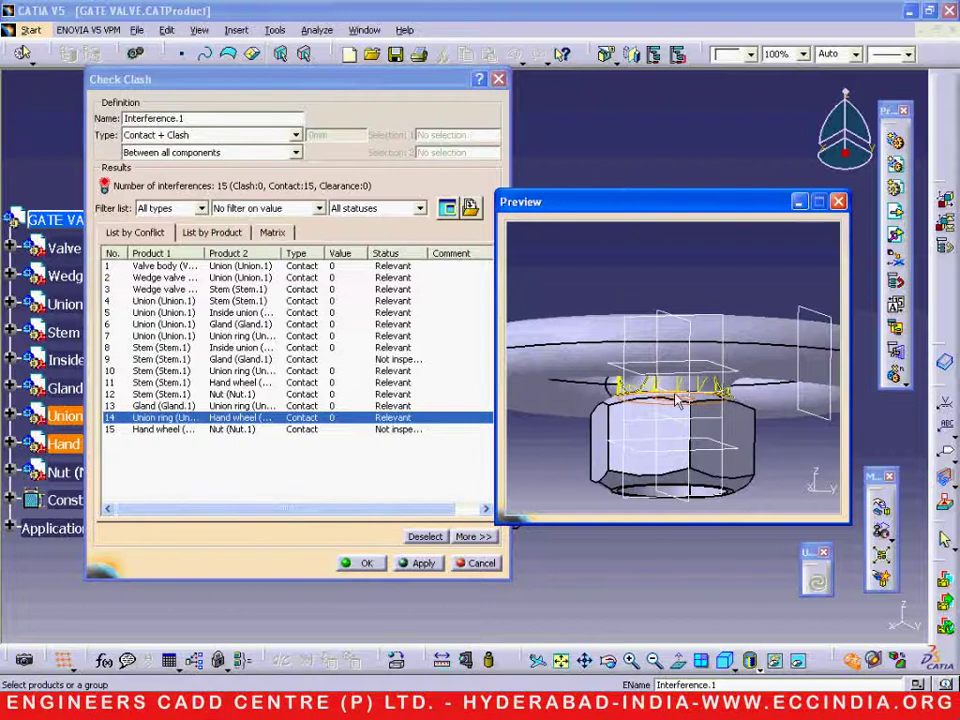
left_click(171, 431)
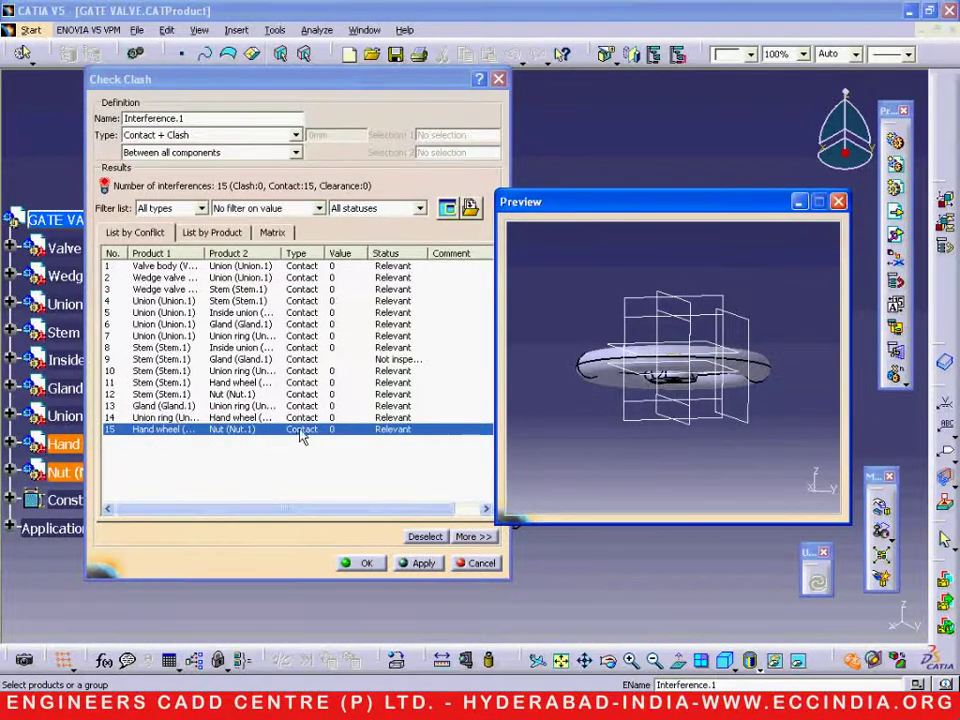
middle_click_drag(617, 375, 658, 256)
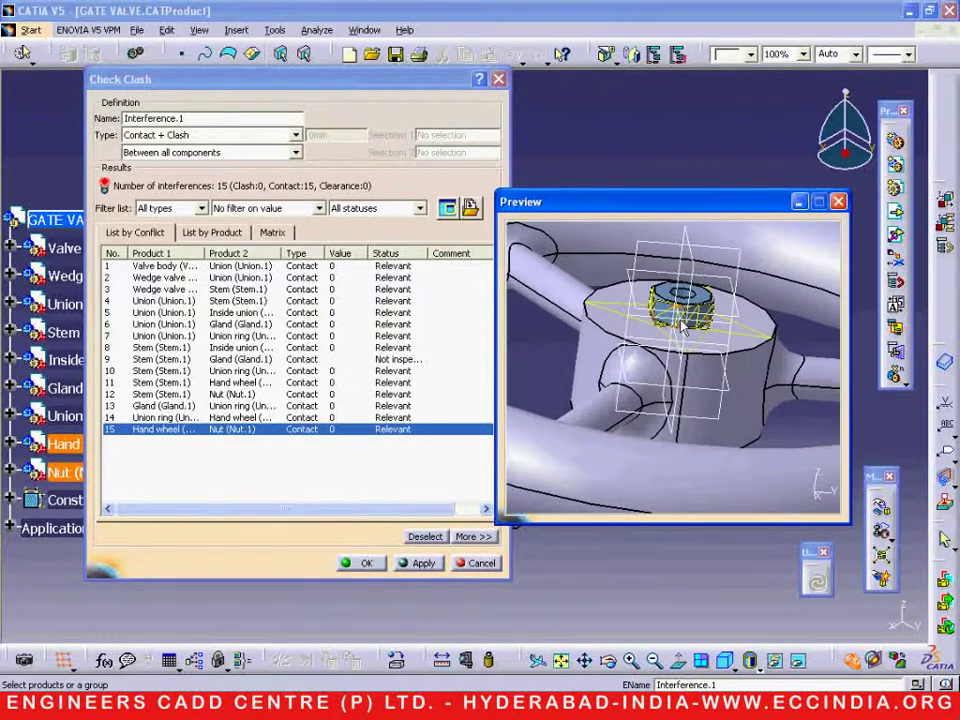
Recompute the Interference.1 clash analysis and accept it, returning to the full gate valve assembly.
left_click(421, 563)
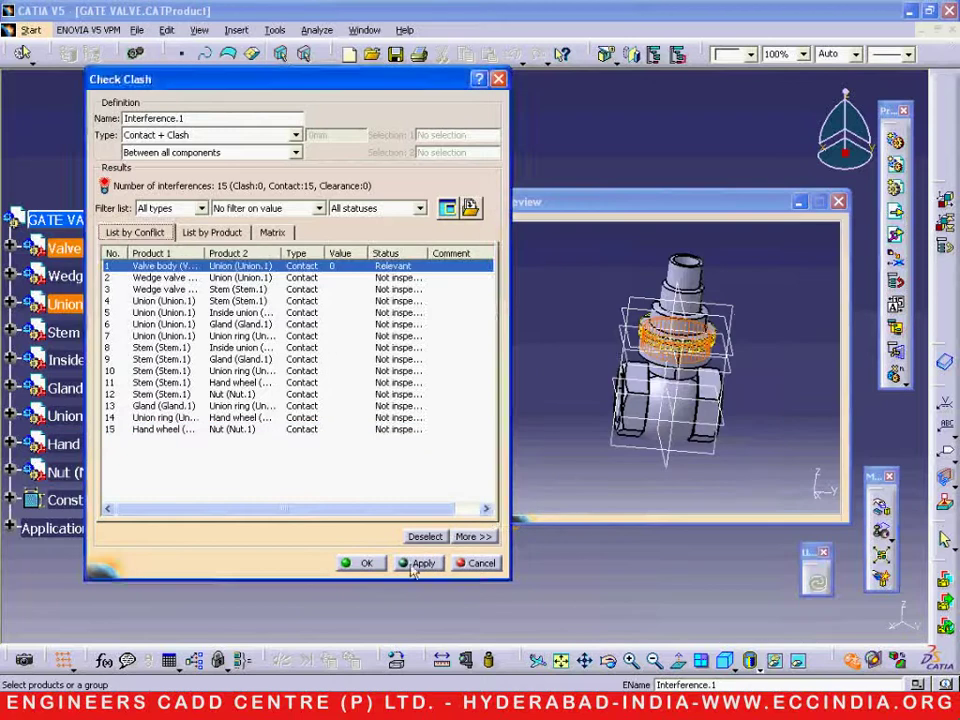
left_click(376, 566)
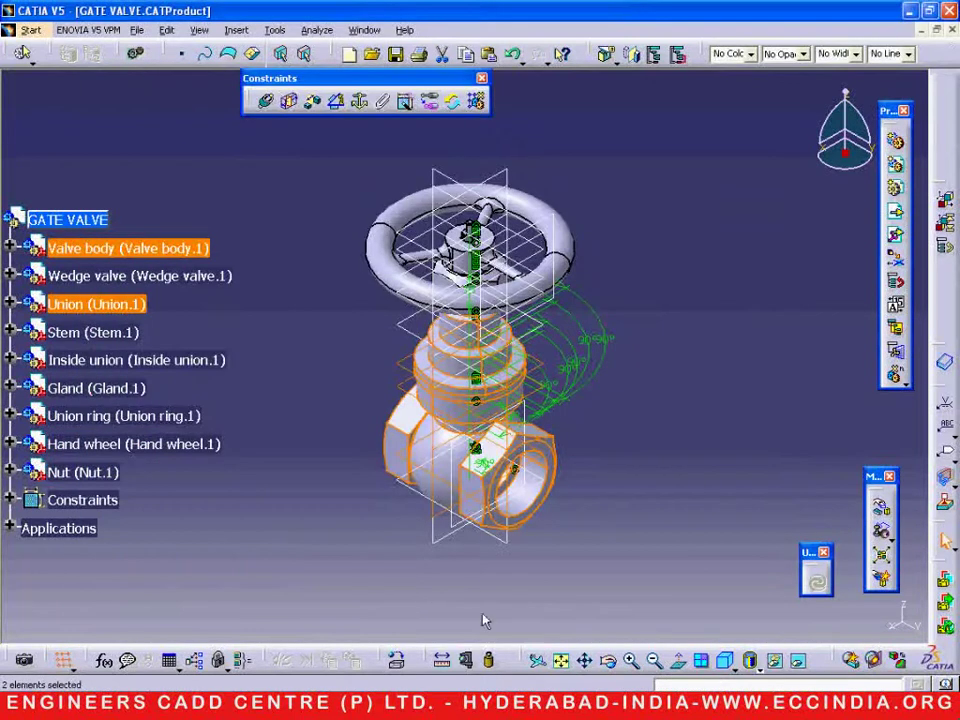
left_click(562, 660)
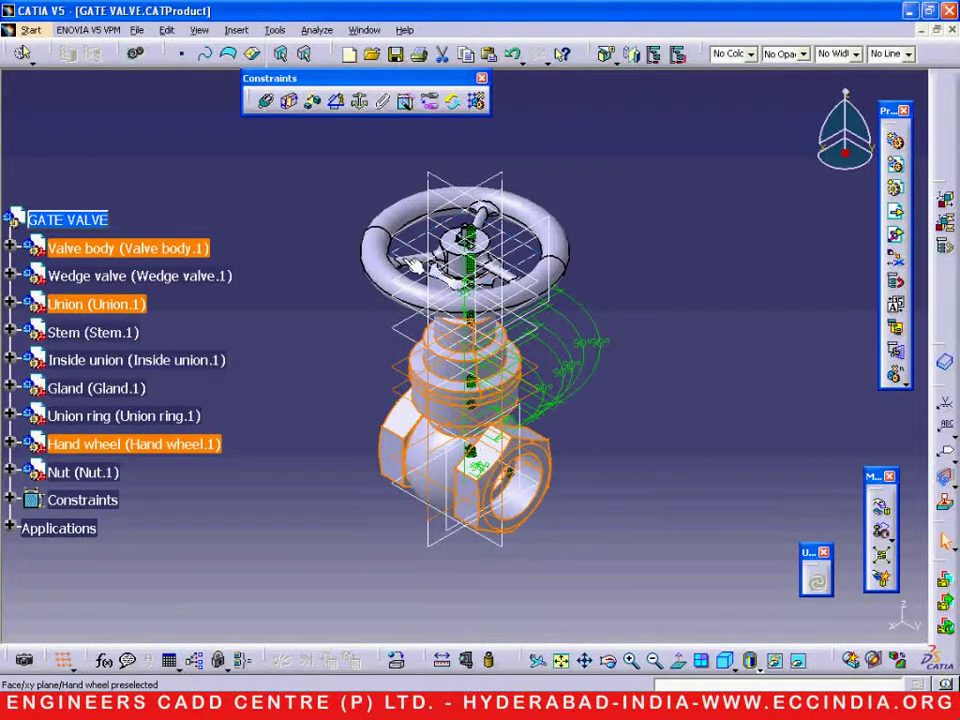
Switch to Mech_Projects_SolidModeling.pdf in Adobe Reader and look at the gate valve assembly drawing on page 27.
key("alt+Tab")
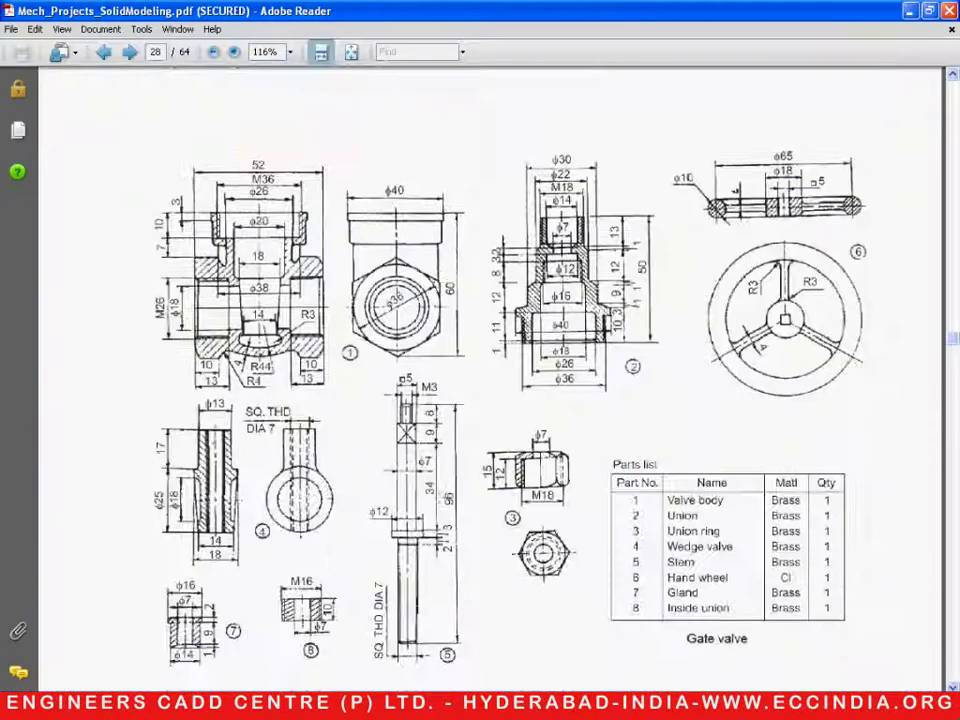
scroll(440, 490, "up", 8)
scroll(440, 490, "up", 10)
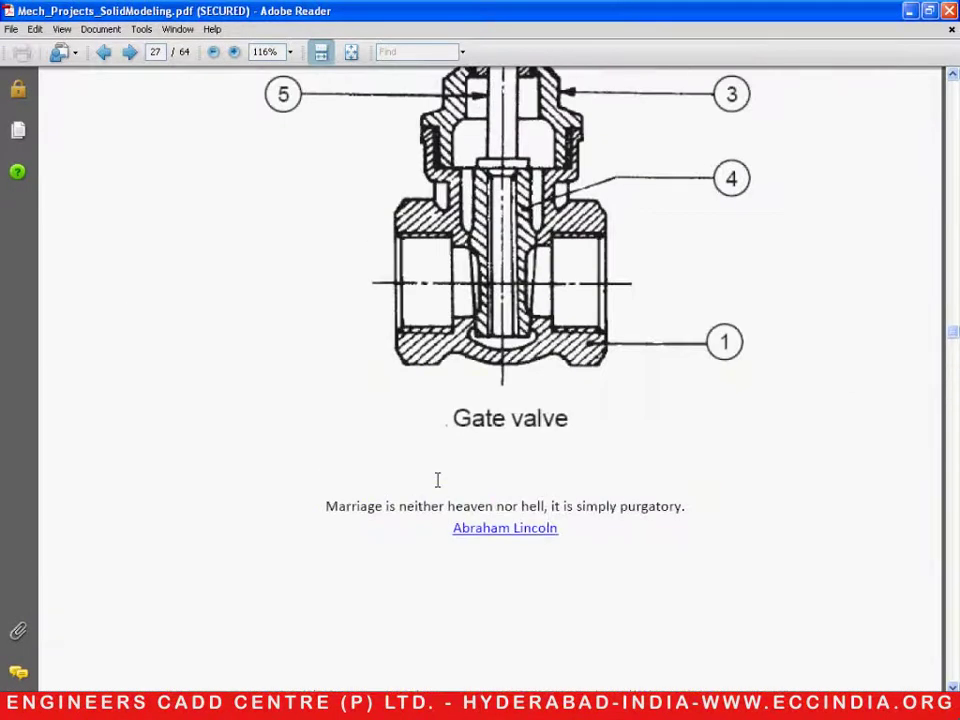